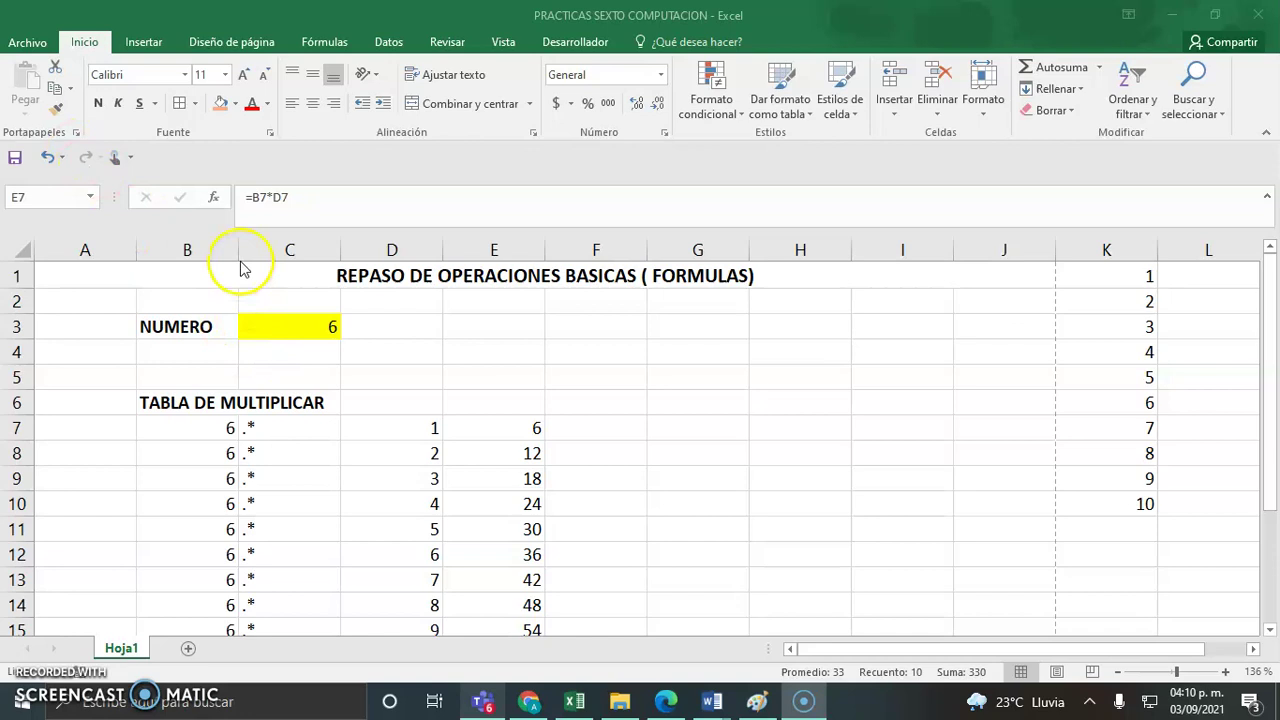
Narrow columns B, C, D and E so they fit closely around the multiplication table
left_click_drag(238, 250, 186, 249)
left_click_drag(290, 249, 233, 249)
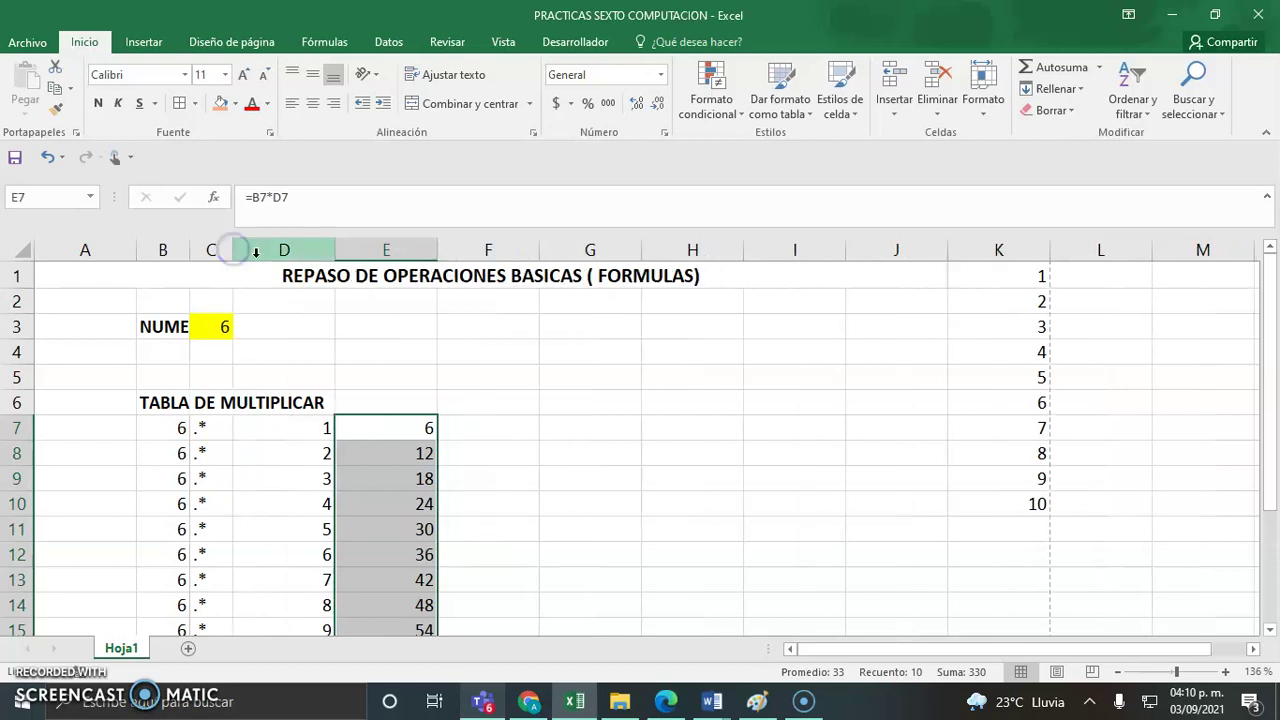
left_click_drag(338, 249, 276, 247)
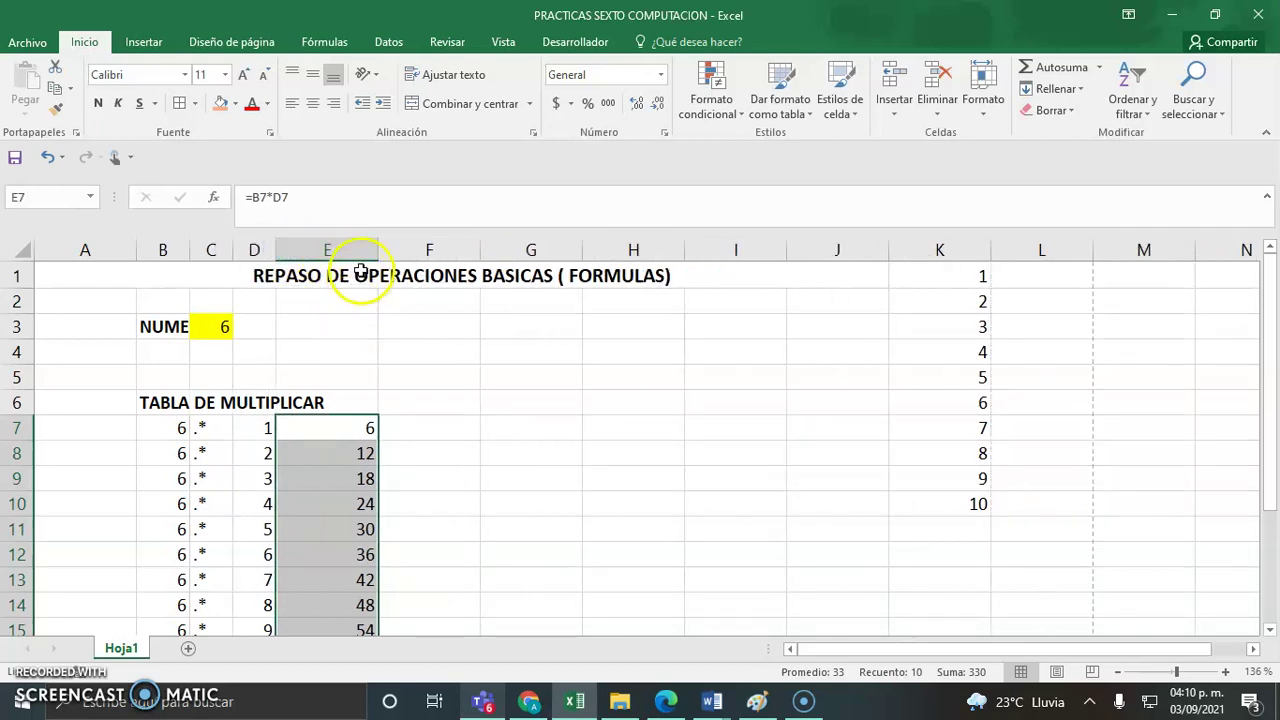
left_click_drag(370, 252, 337, 249)
left_click(401, 483)
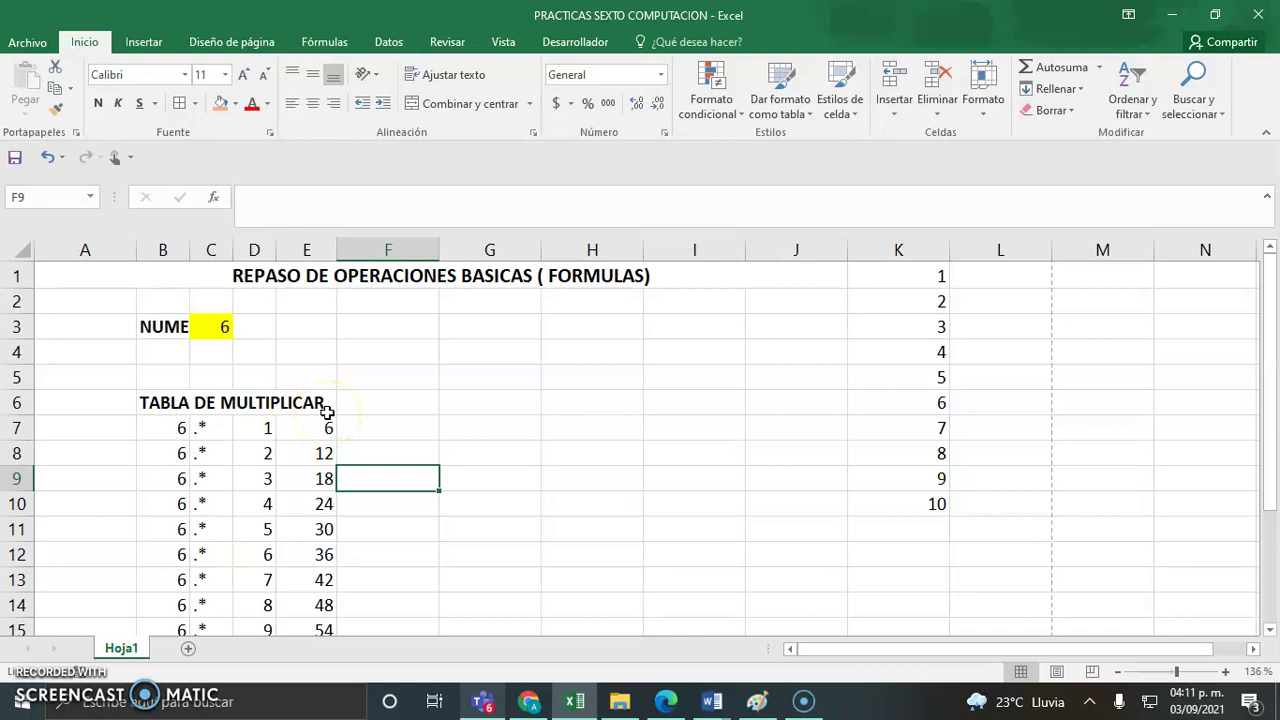
Merge and center the TABLA DE MULTIPLICAR heading across B6:D6 and reduce its font size to 8
left_click(166, 403)
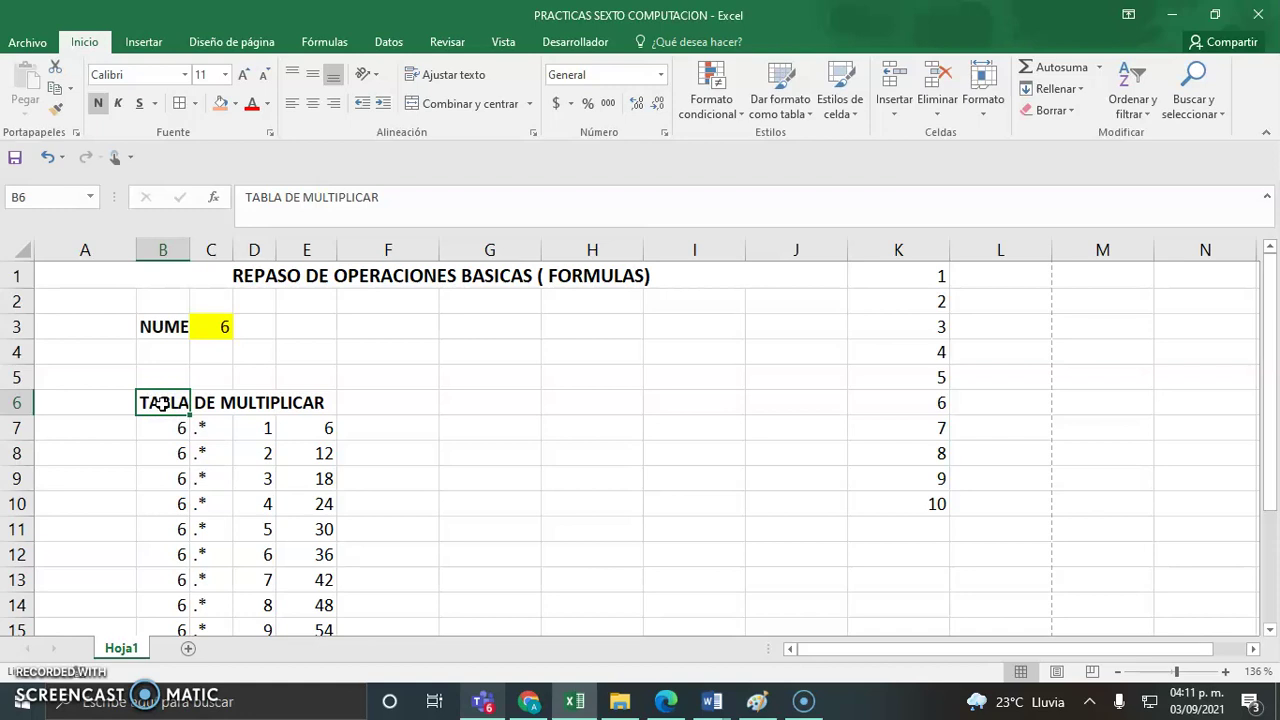
left_click_drag(166, 403, 252, 406)
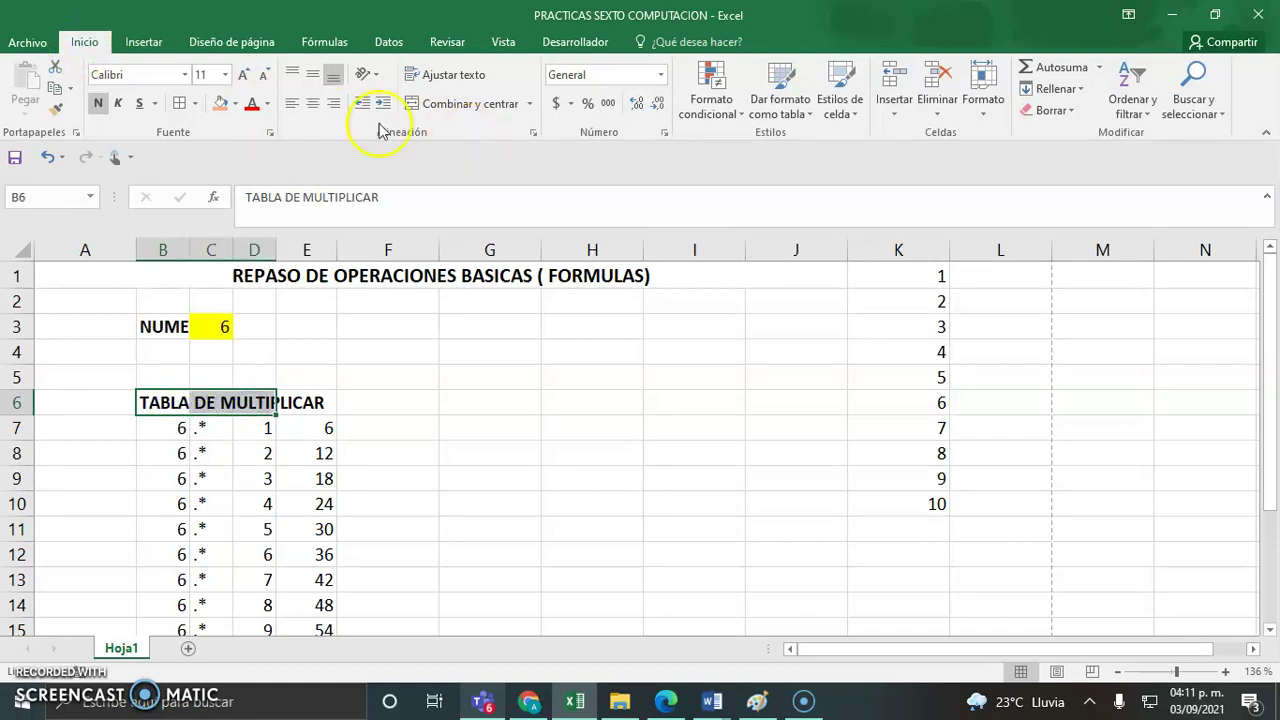
left_click(447, 106)
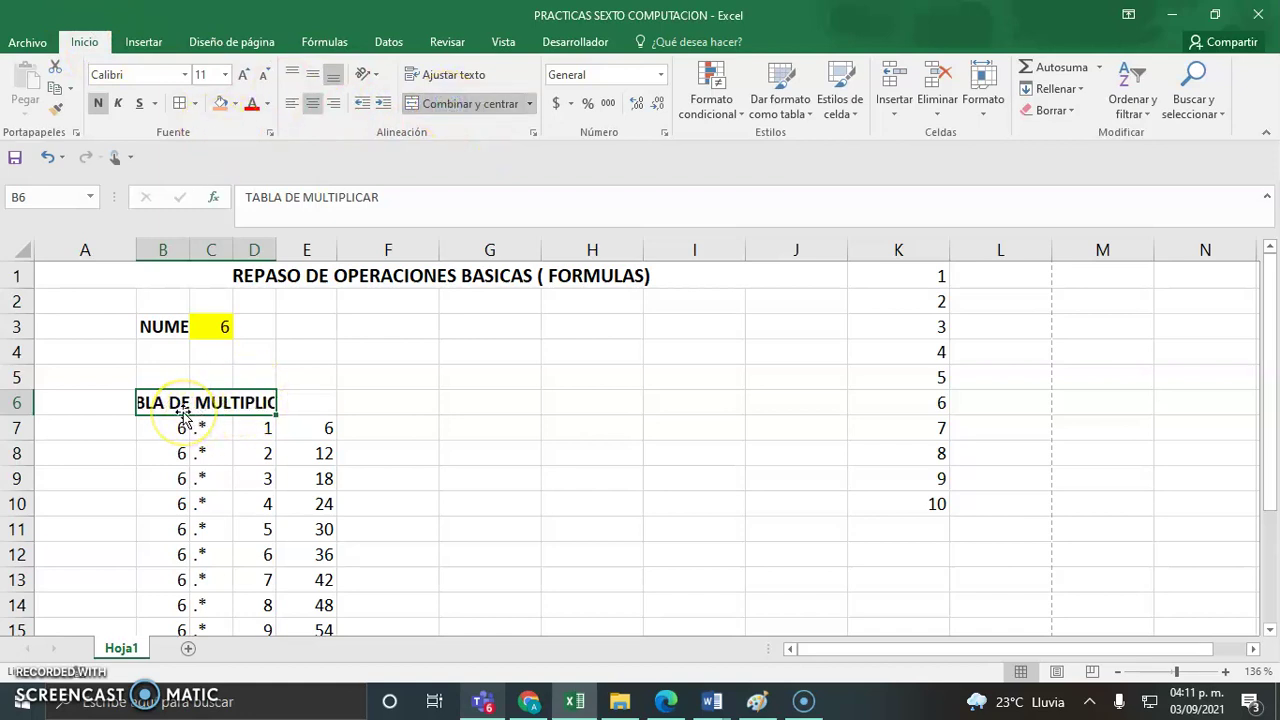
left_click(264, 75)
left_click(264, 75)
left_click(264, 75)
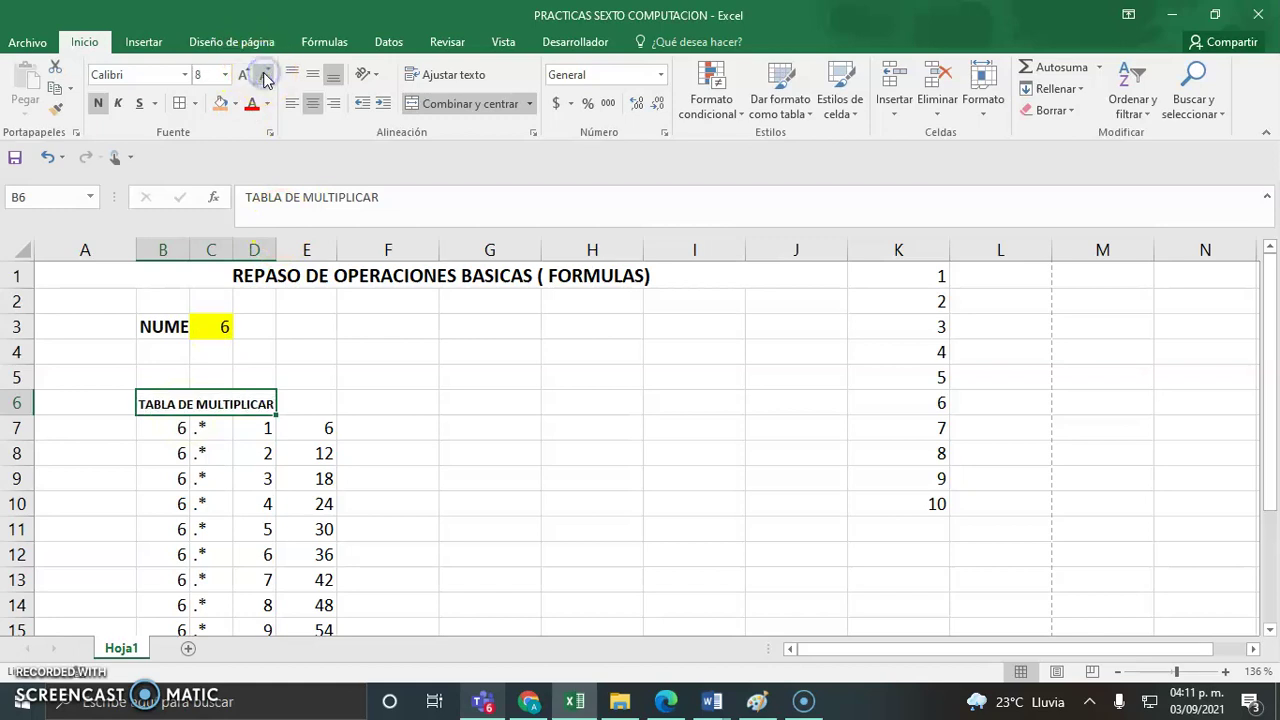
left_click(379, 517)
Reduce the font size of cell E6 to 9 and enter the heading RESULTADO
left_click(320, 407)
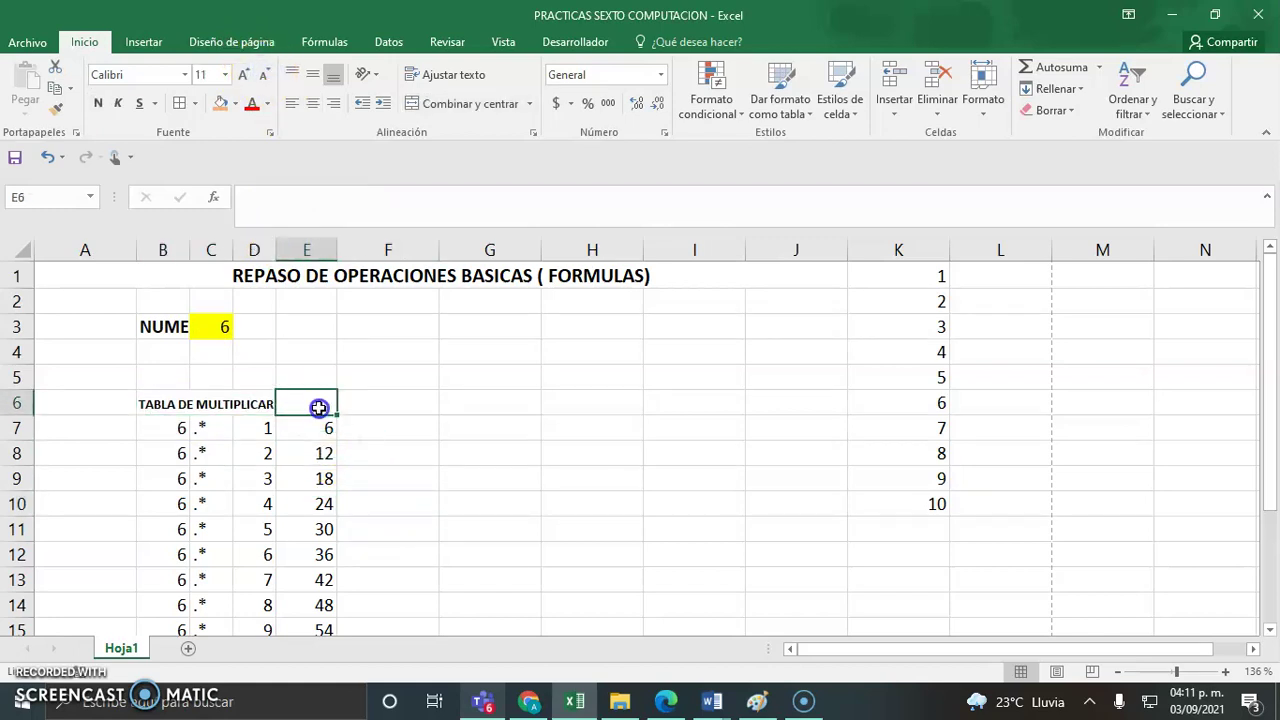
left_click(264, 78)
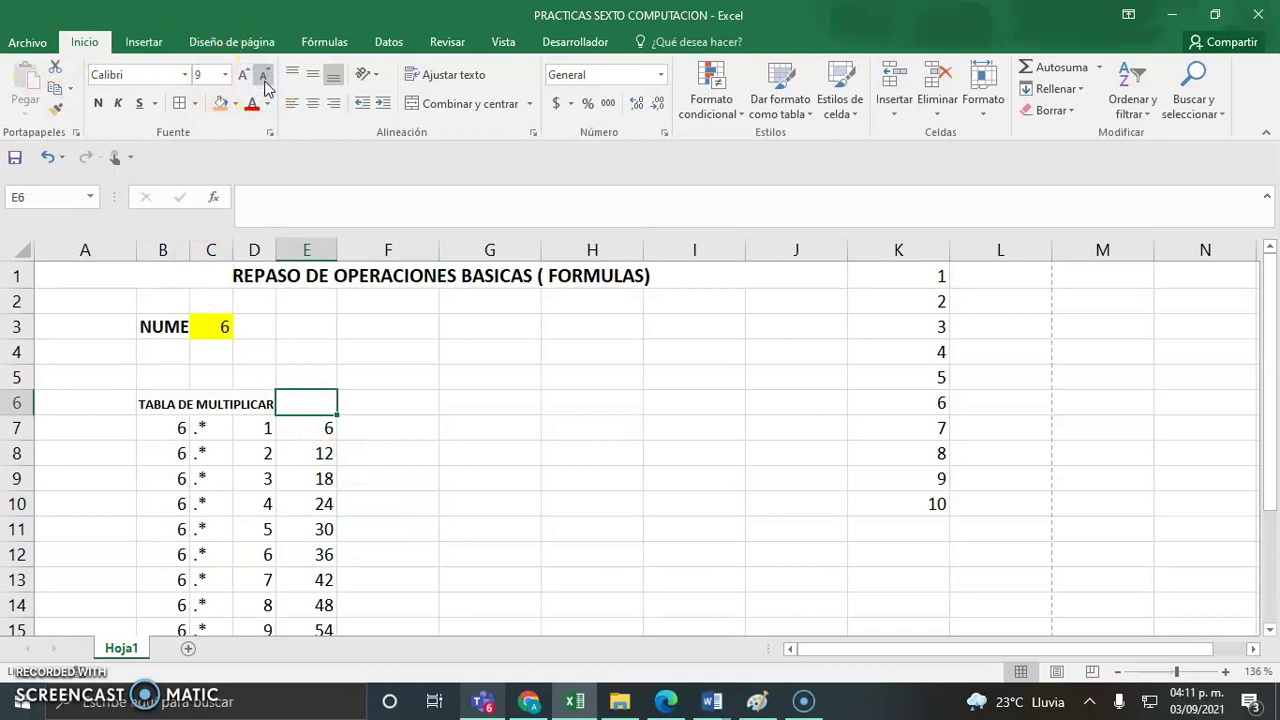
type("re")
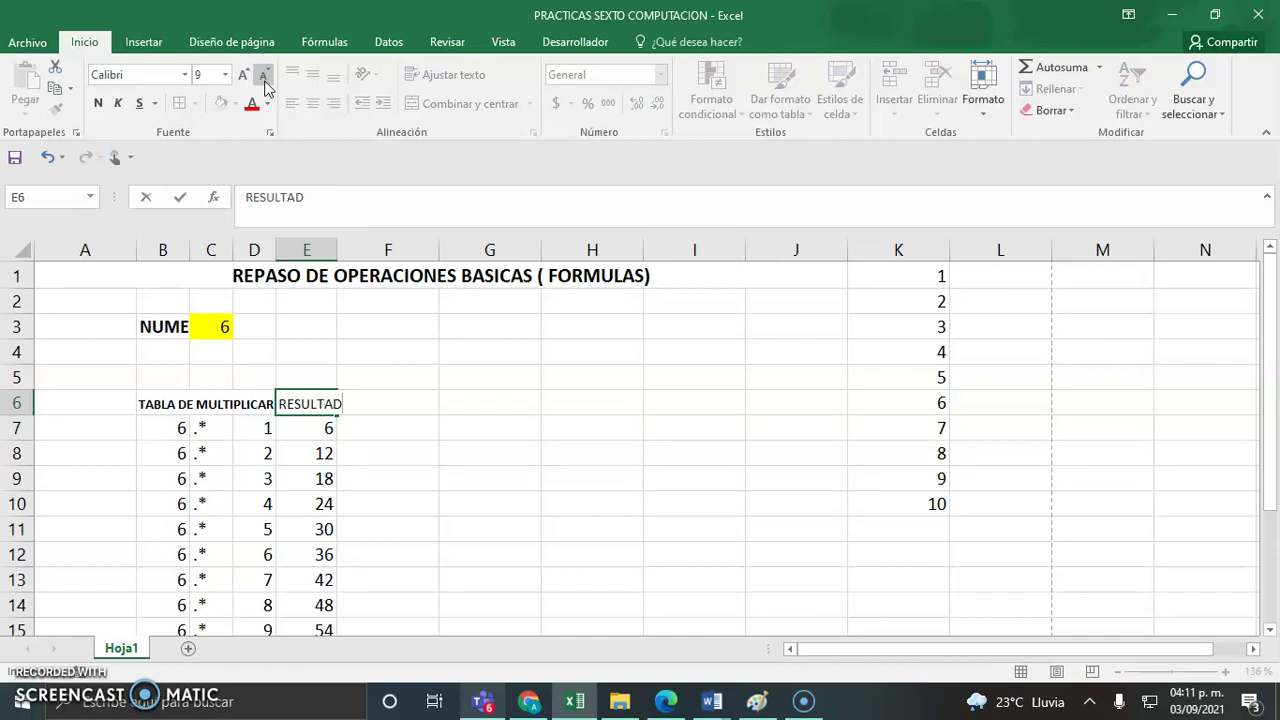
type("O")
key("Return")
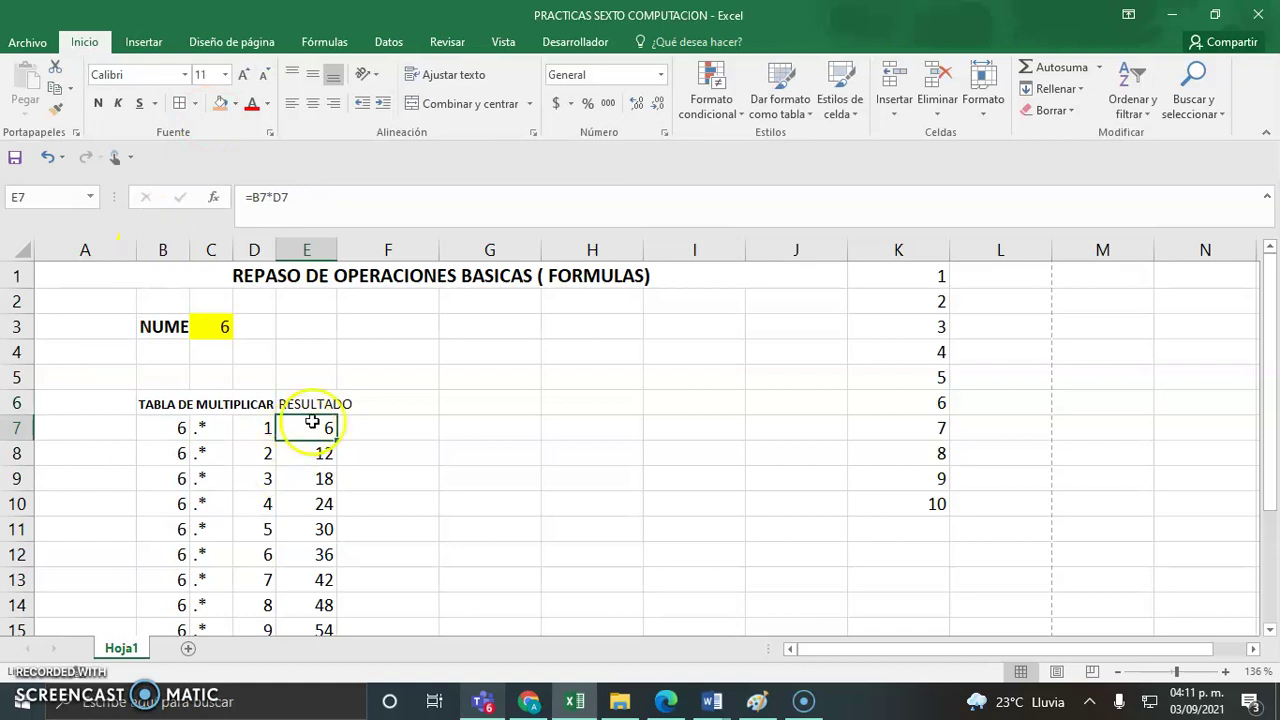
Format the RESULTADO heading in E6 as bold at size 8, and widen column E slightly to fit it
left_click(329, 402)
left_click(263, 76)
left_click(263, 76)
left_click(263, 76)
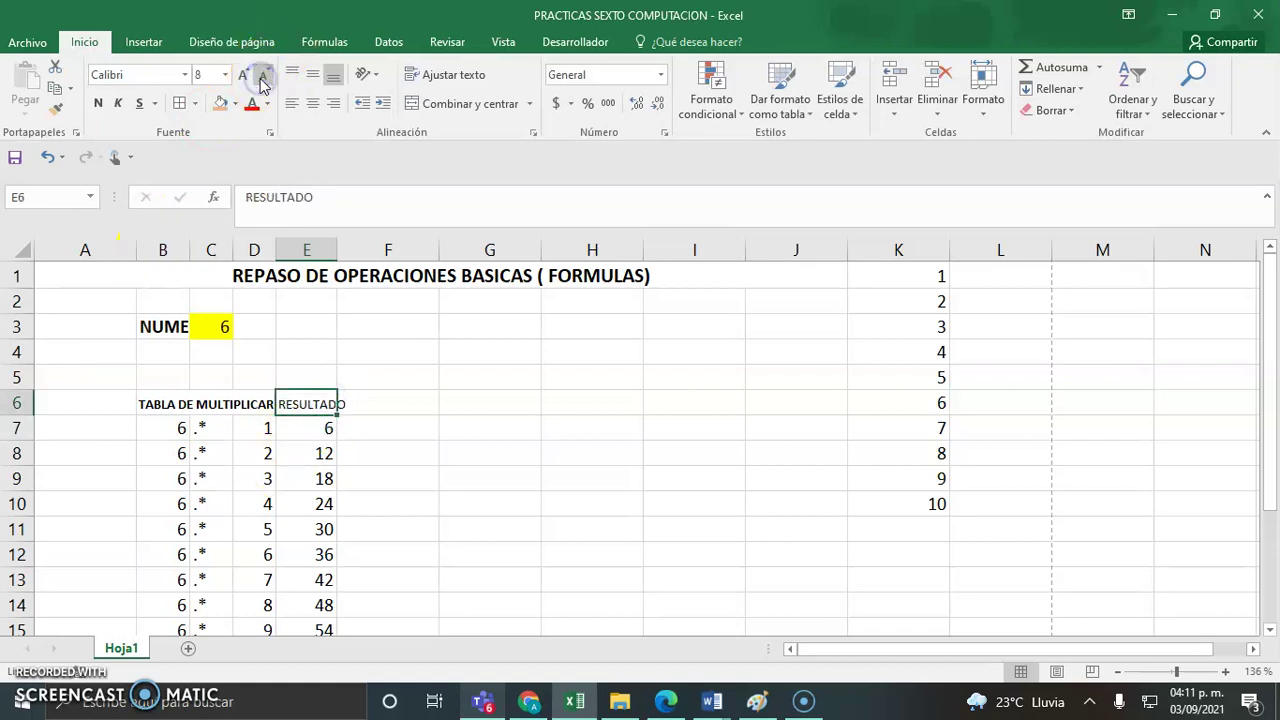
left_click(290, 452)
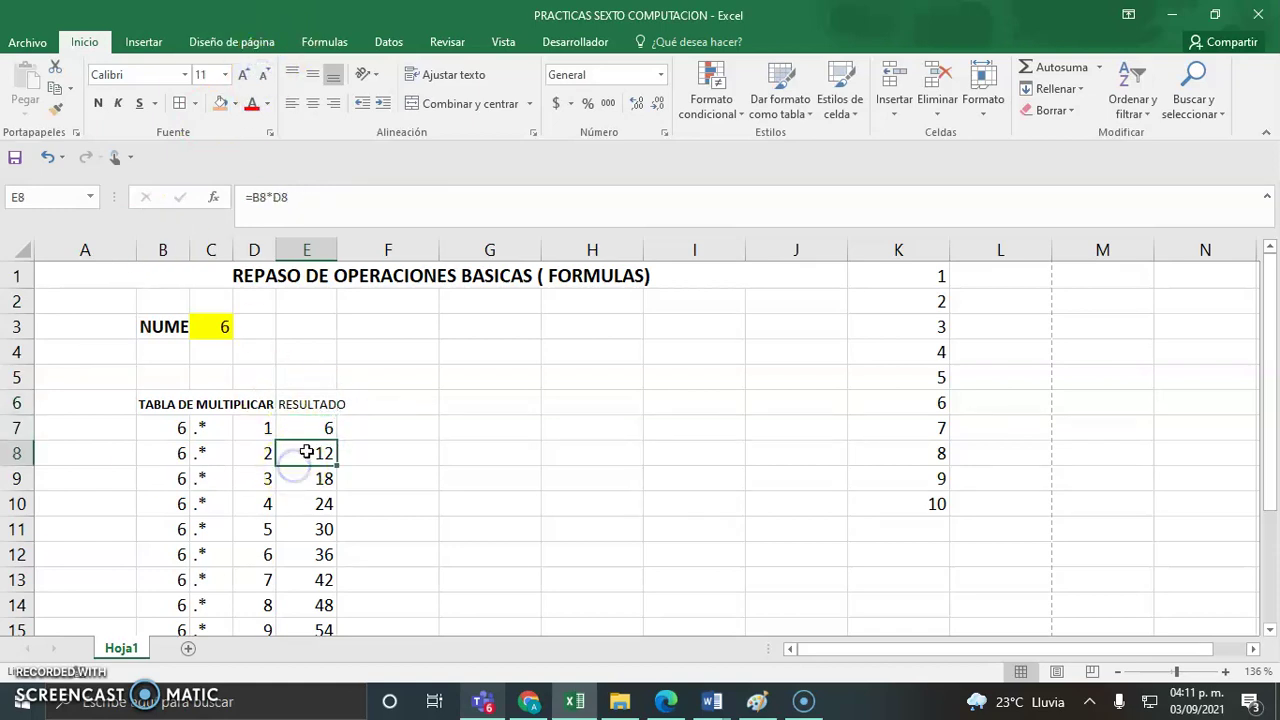
left_click_drag(337, 248, 348, 249)
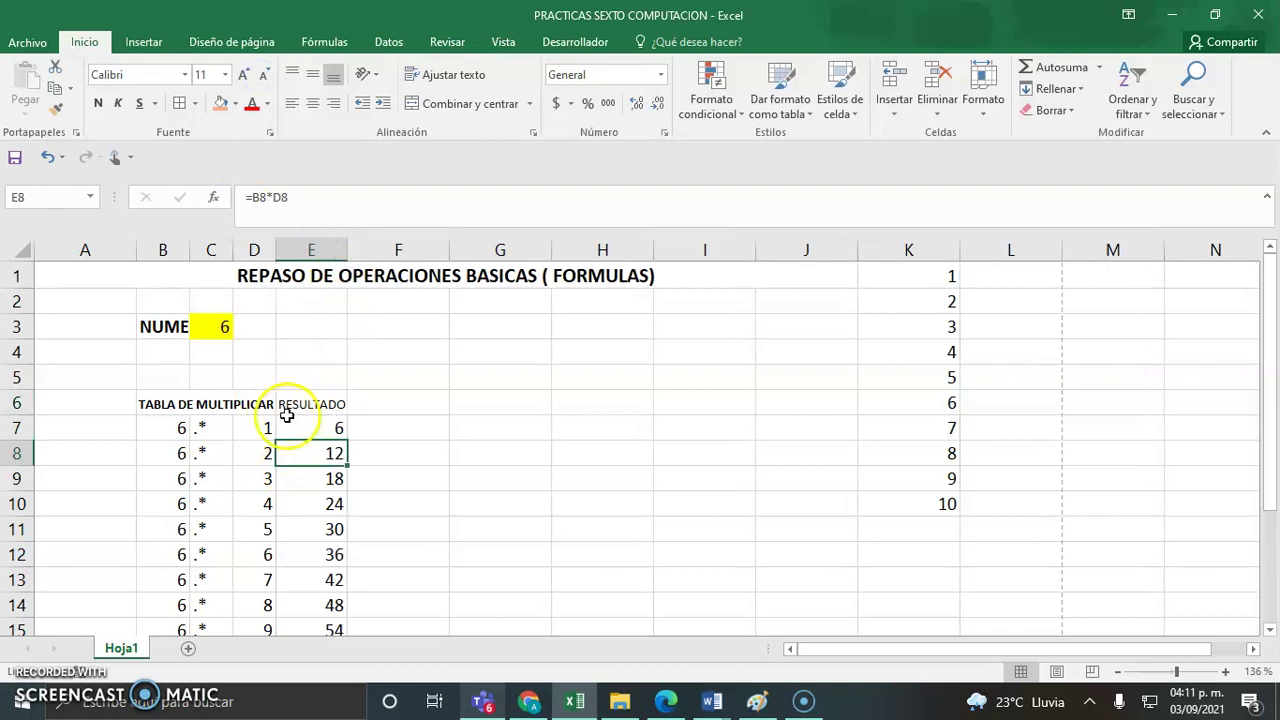
left_click(301, 407)
left_click(98, 103)
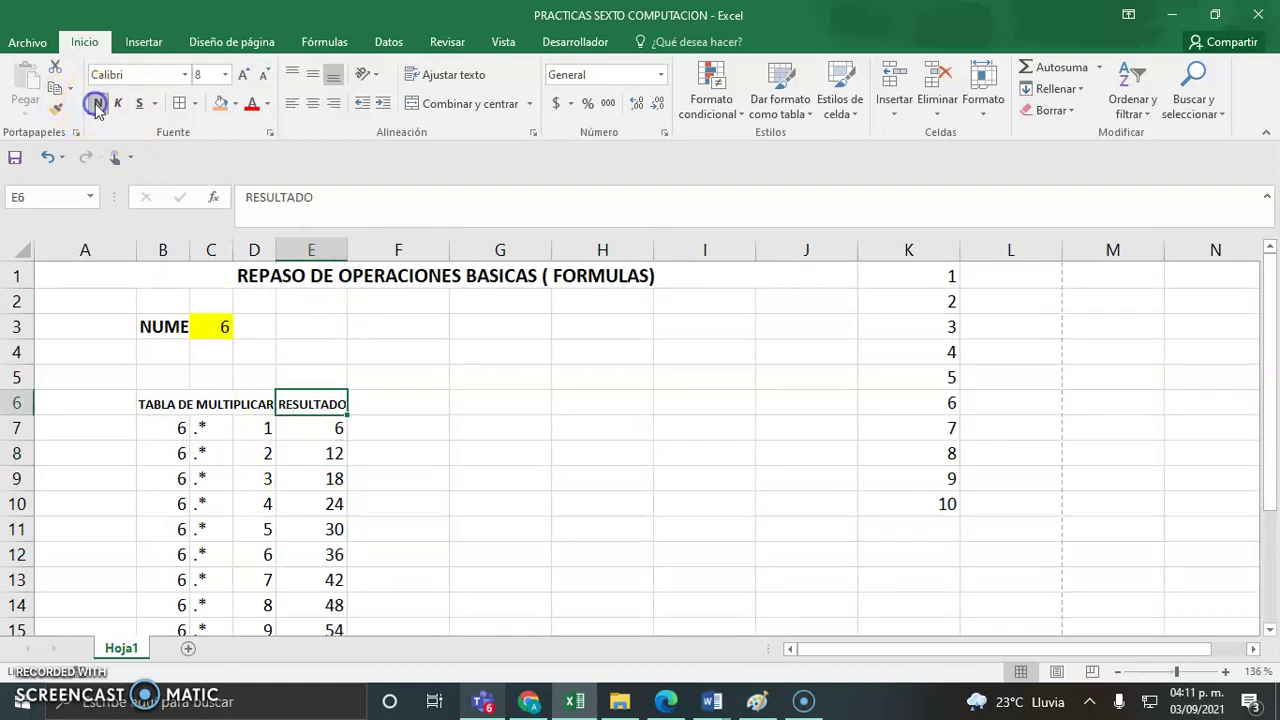
Apply all borders to the multiplication table range B6:E16
left_click(163, 410)
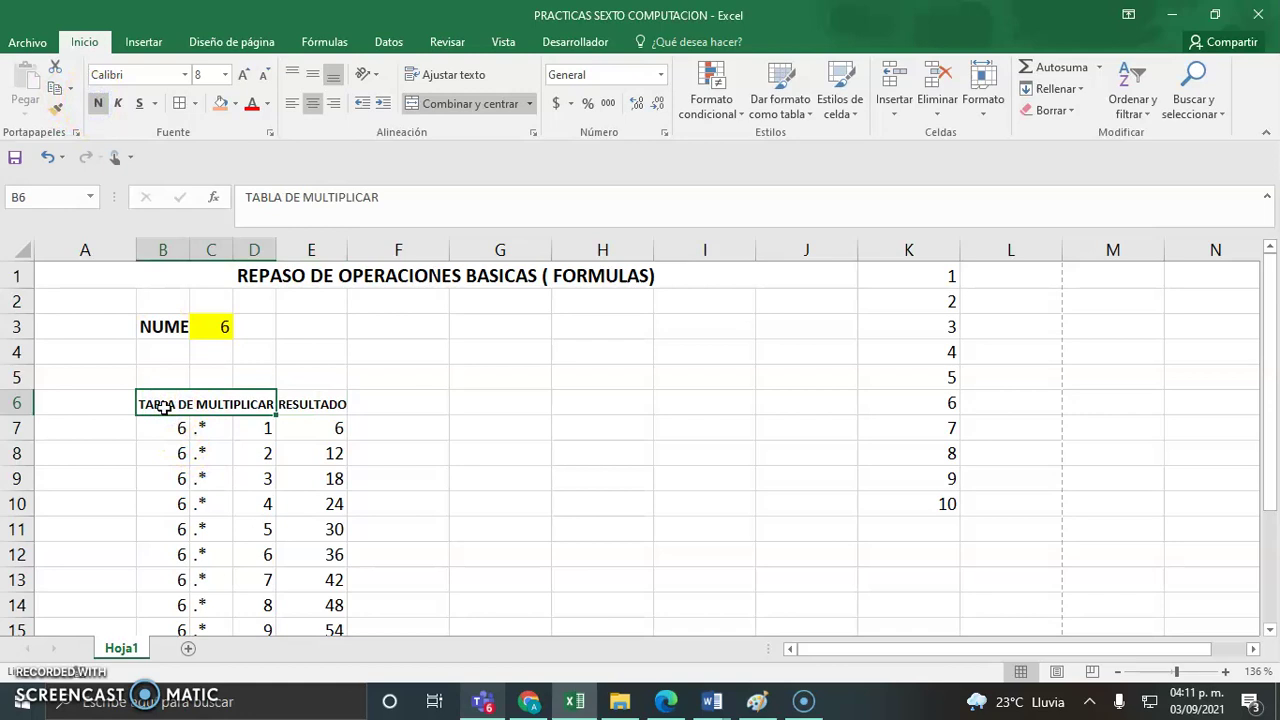
key("shift+Right")
key("shift+Down")
key("shift+Down")
key("shift+Down")
key("shift+Down")
key("shift+Down")
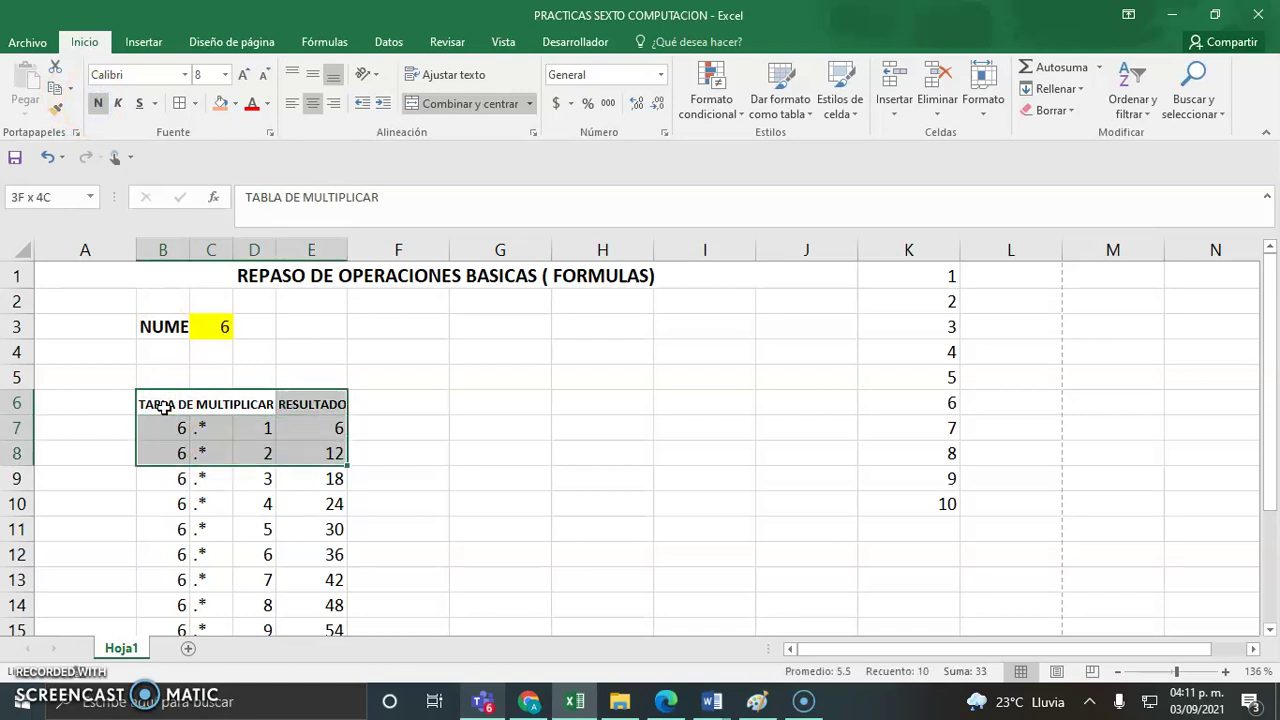
key("shift+Down")
key("shift+Down")
key("shift+Down")
key("shift+Down")
key("shift+Down")
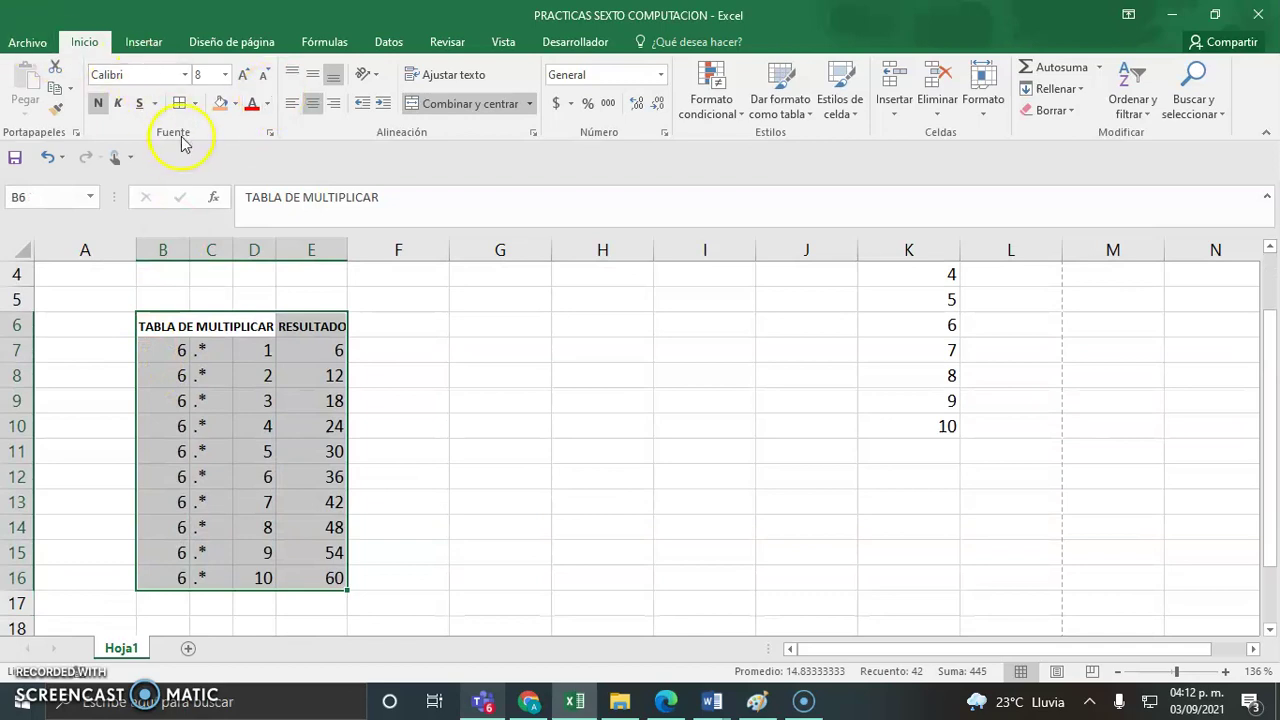
left_click(195, 103)
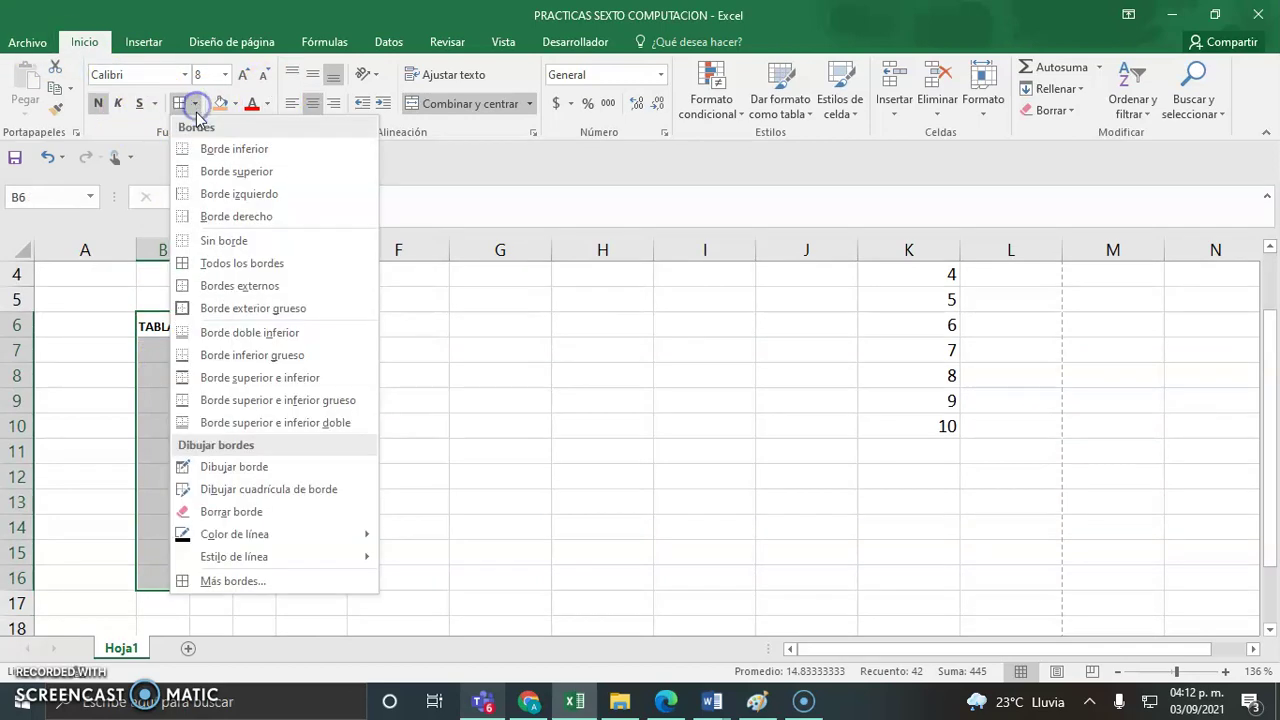
left_click(225, 264)
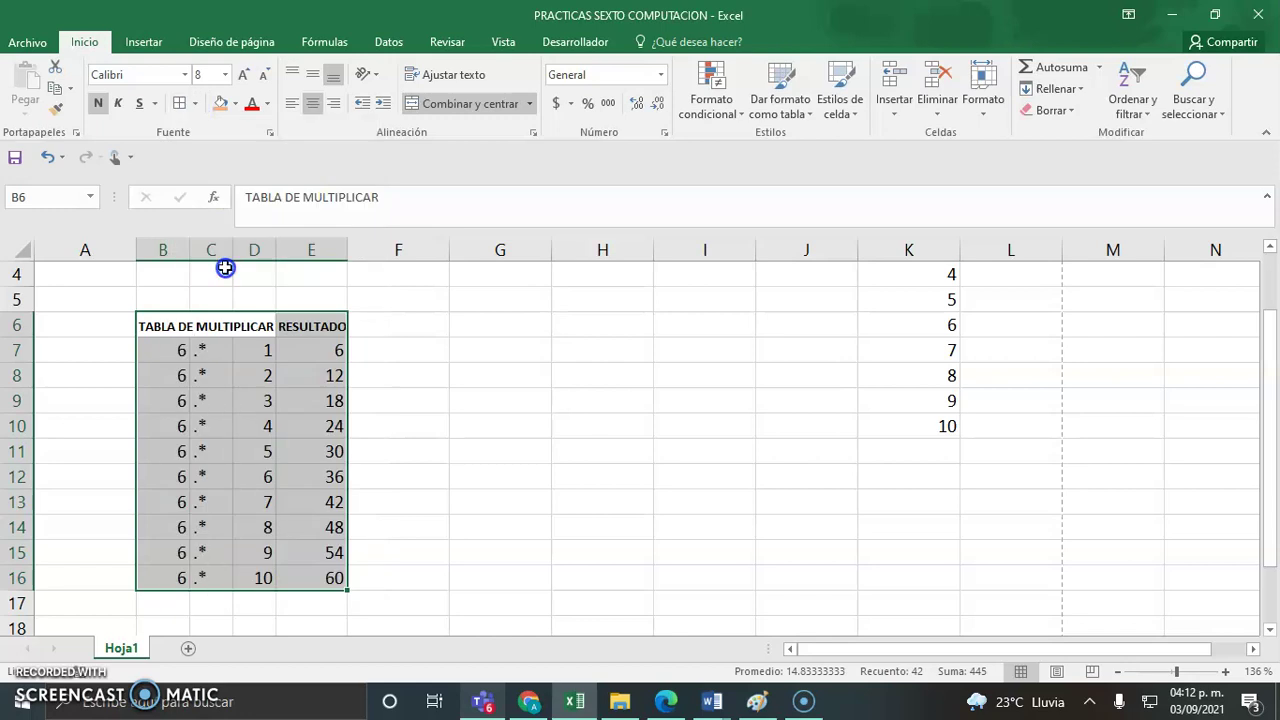
left_click(432, 392)
left_click_drag(1267, 398, 1270, 333)
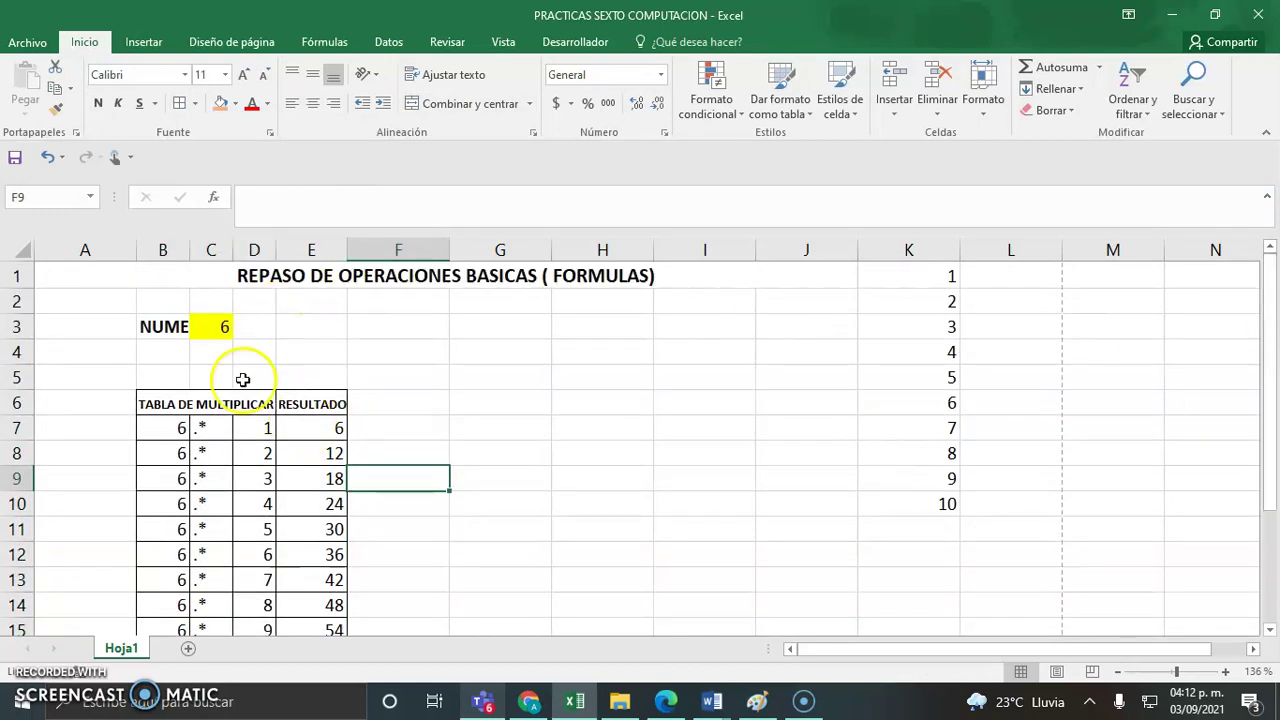
Examine the numbers offered by the dropdown list in cell C3, leaving the selection as it is
left_click(212, 325)
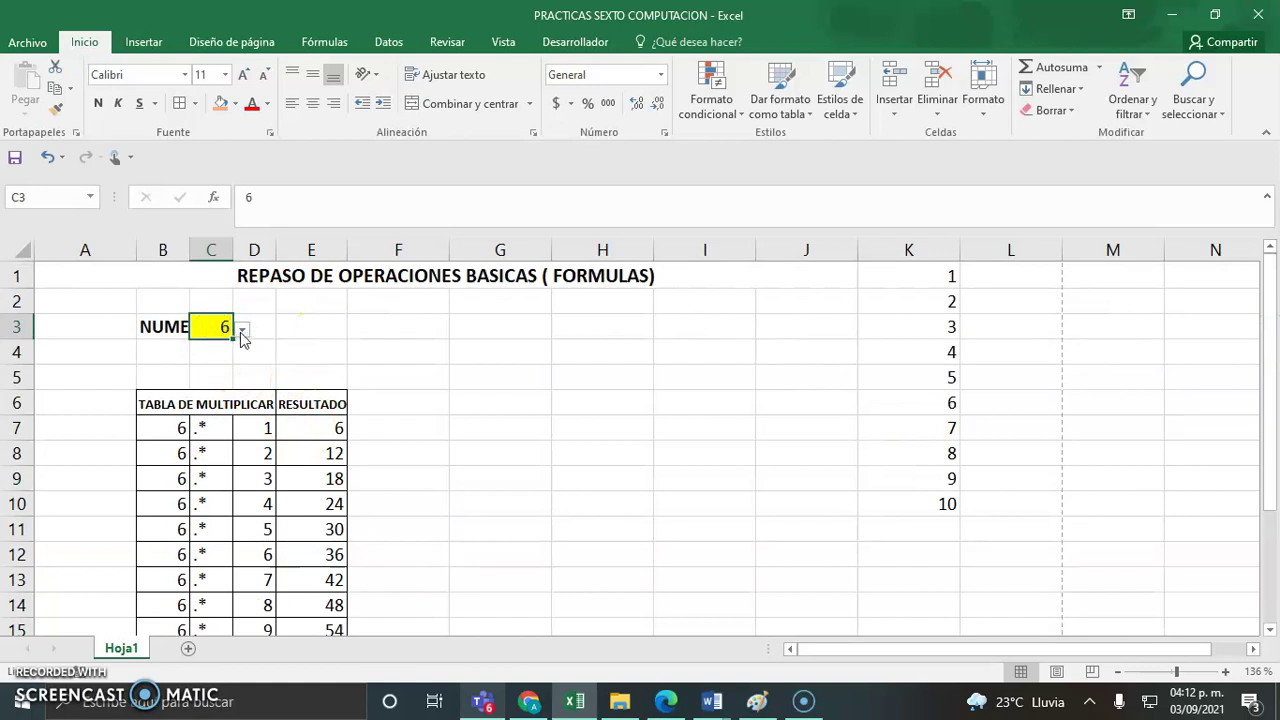
left_click(241, 331)
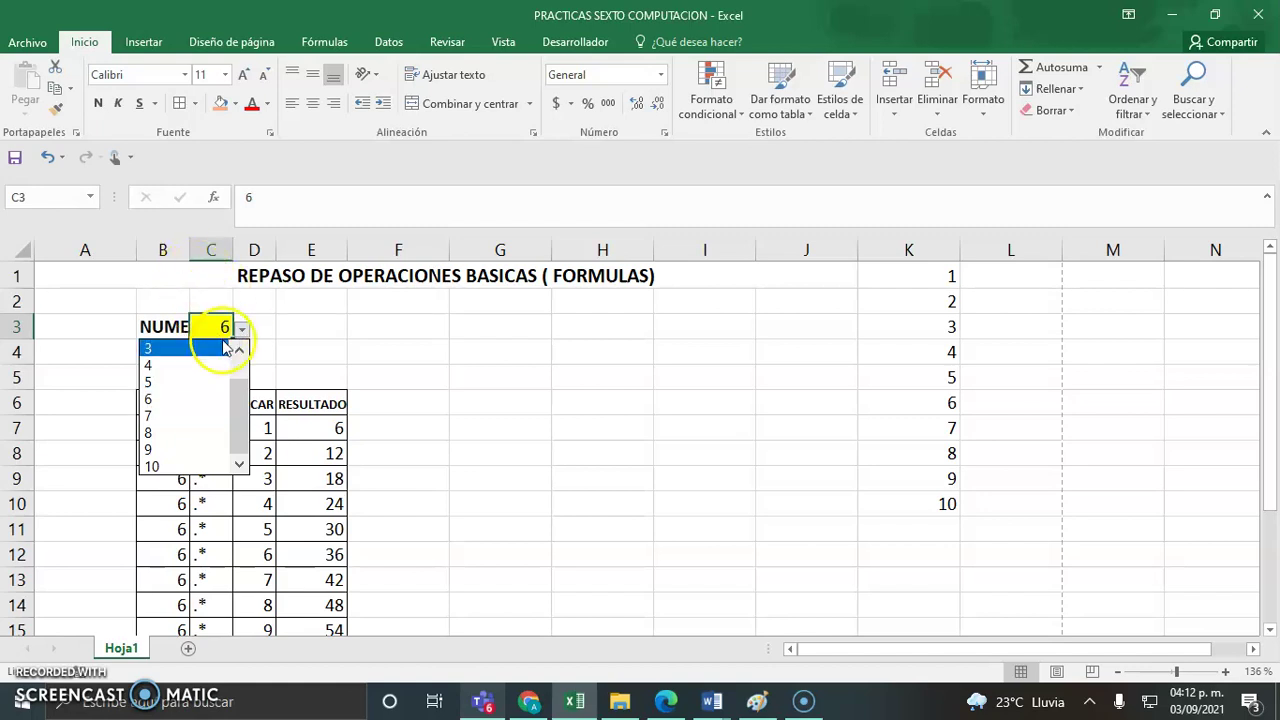
key("Escape")
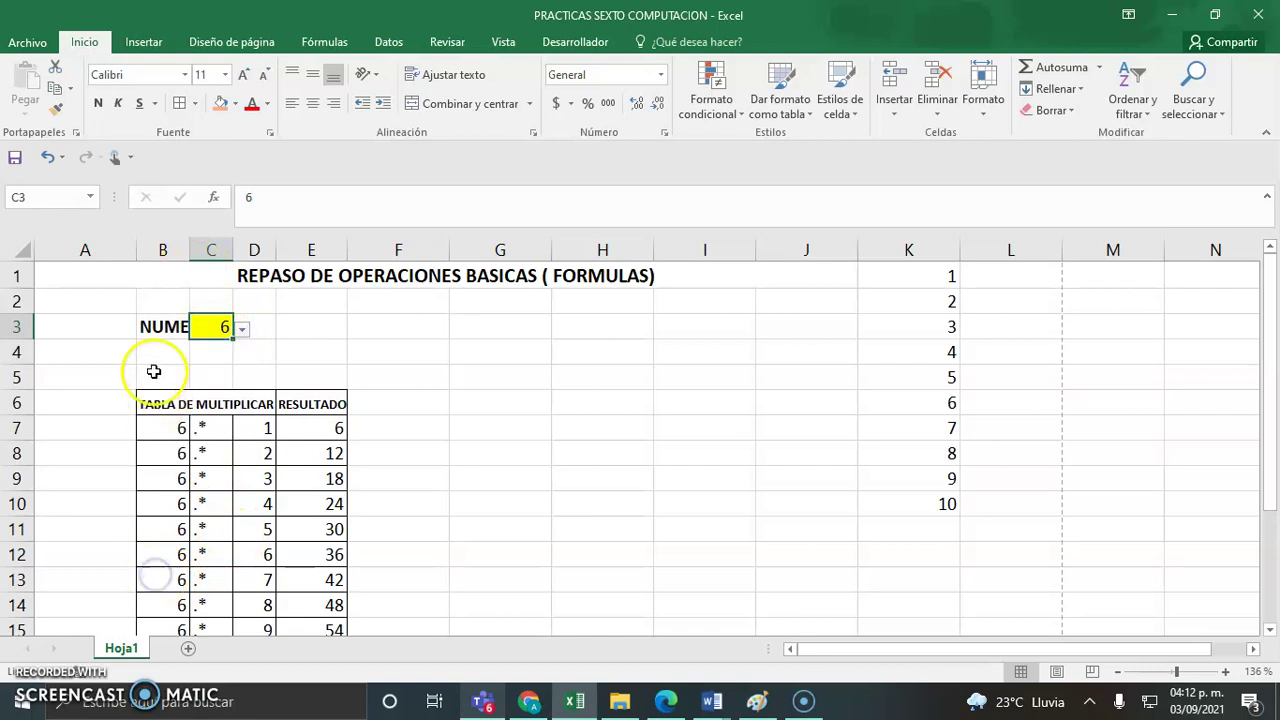
Merge and center the NUMERO label across A3:B3, and narrow column F to a width of about 3.43
left_click_drag(104, 327, 150, 326)
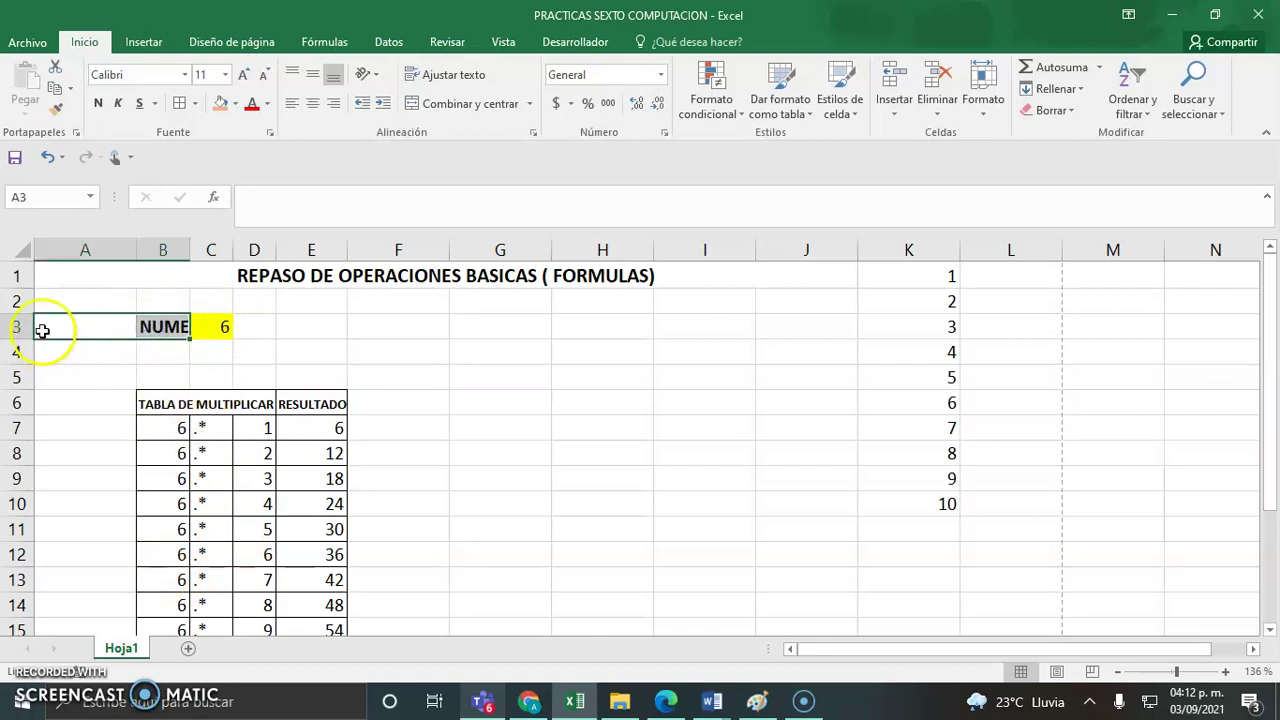
left_click(480, 104)
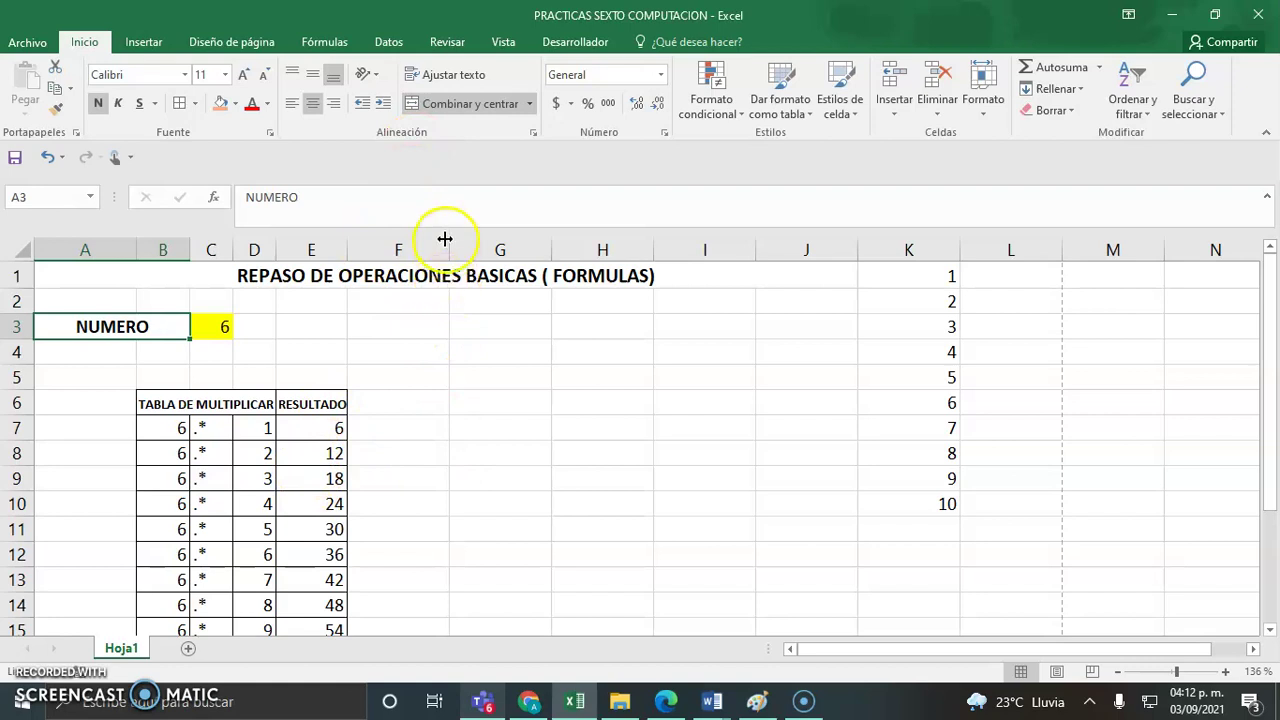
left_click_drag(450, 249, 385, 249)
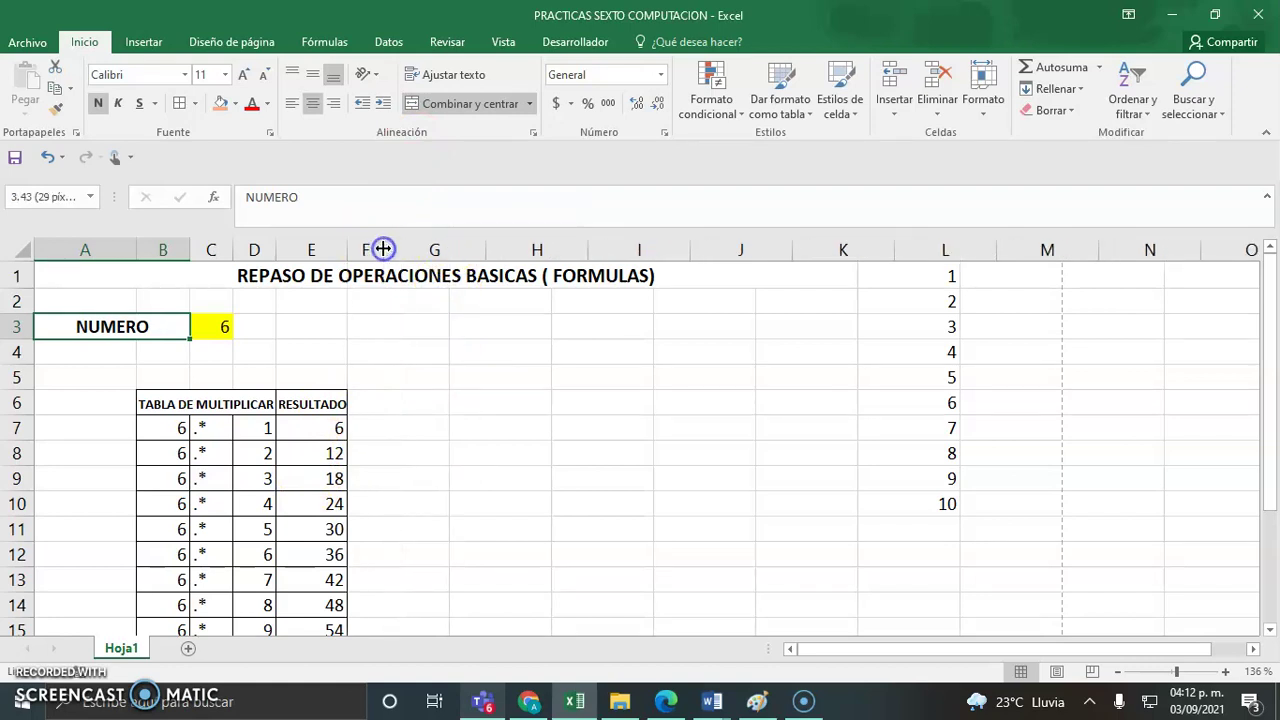
left_click(439, 408)
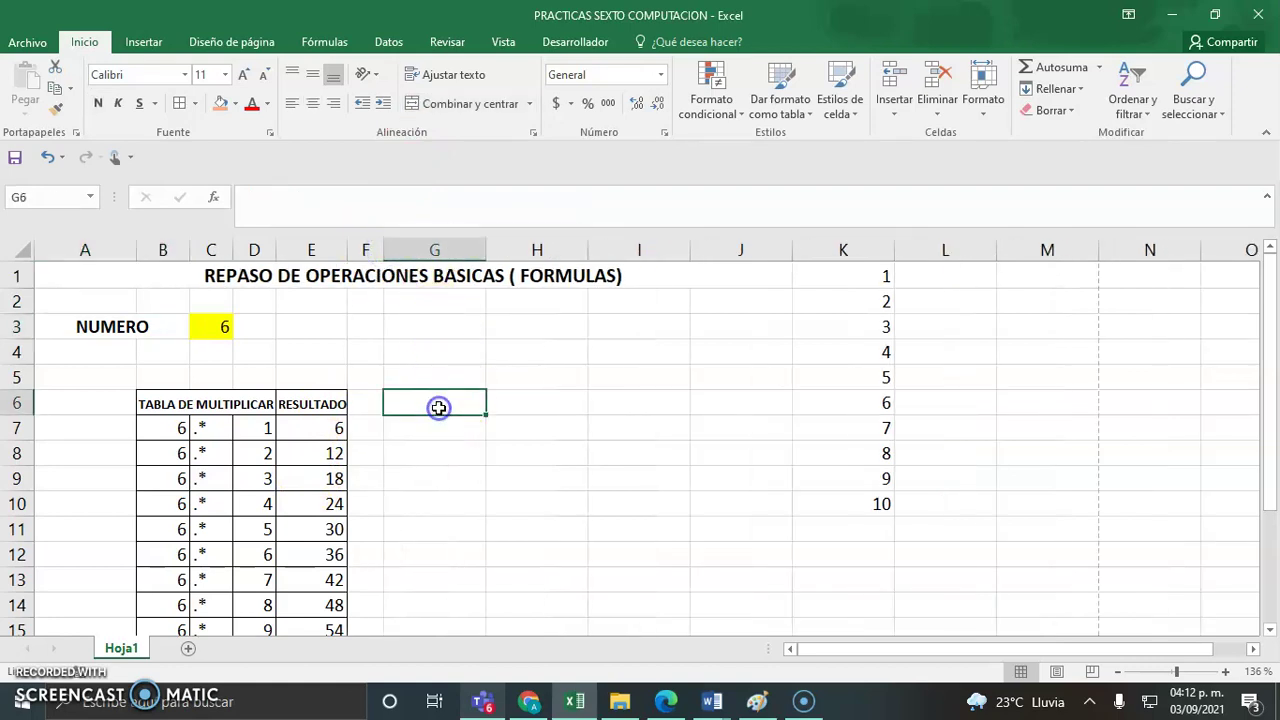
Enter the label NUMERO in G3 and fill the adjacent cell H3 with light orange
left_click(436, 328)
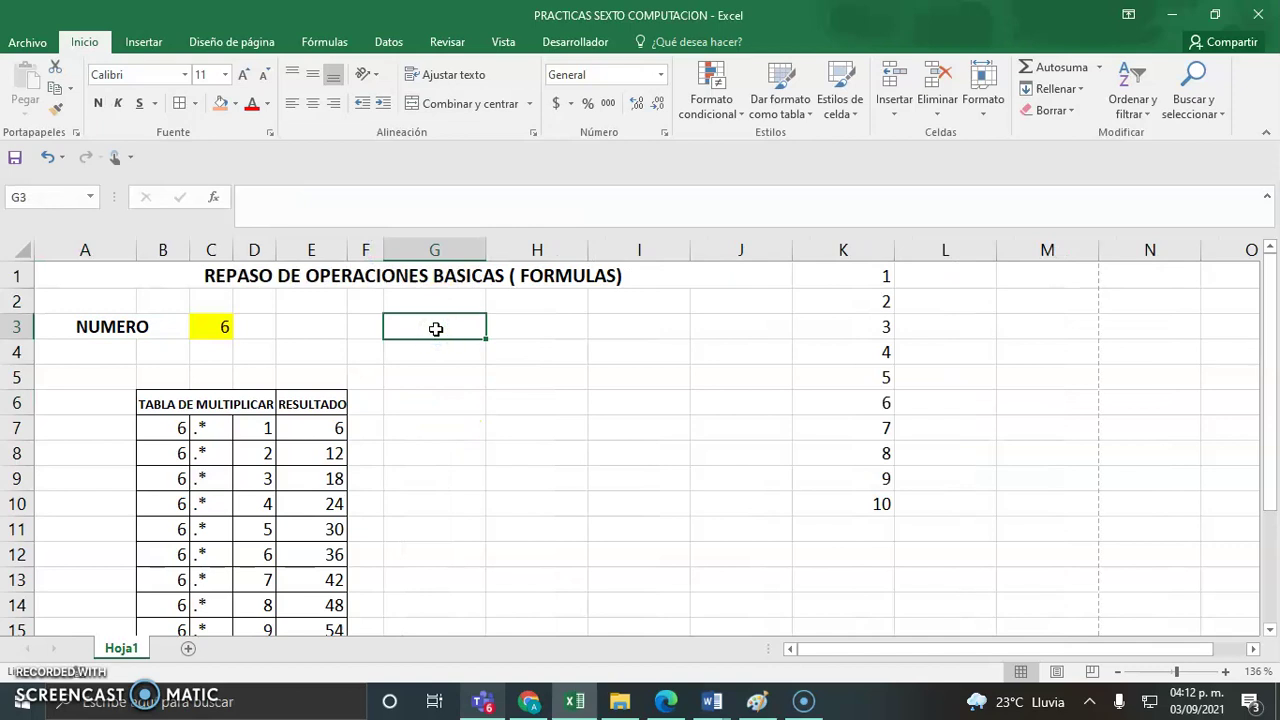
type("NUMERO")
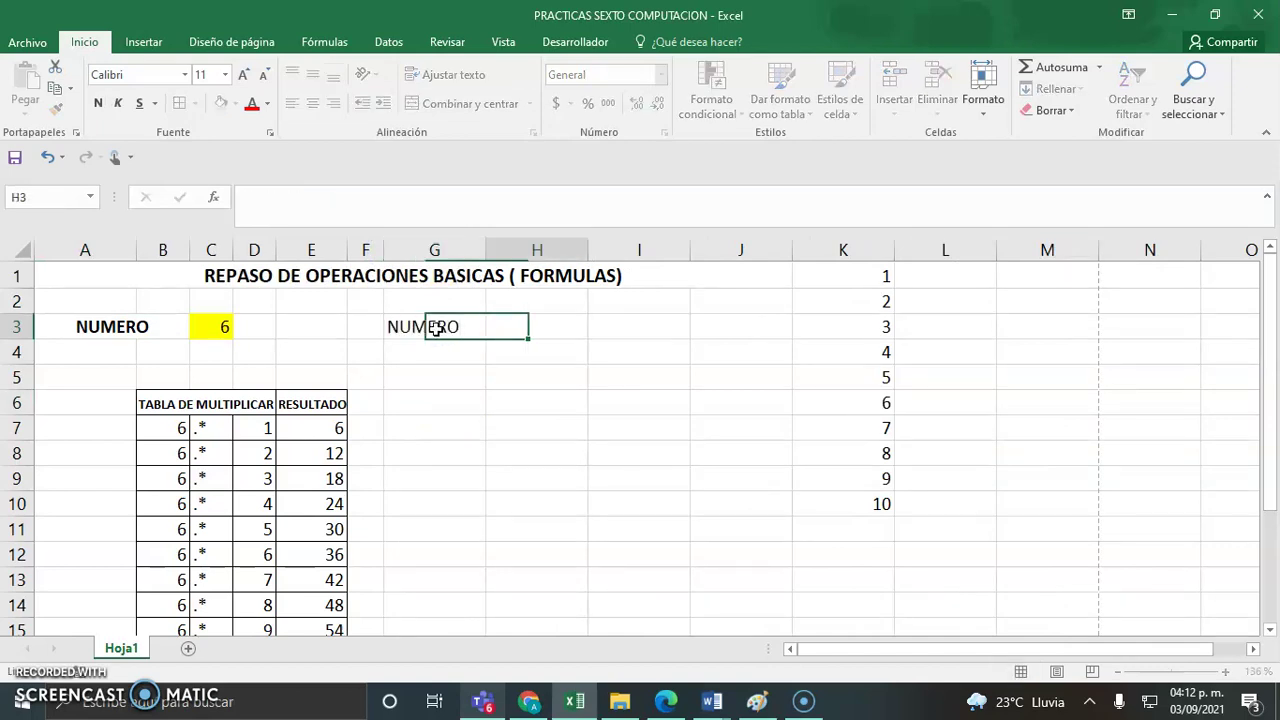
key("Tab")
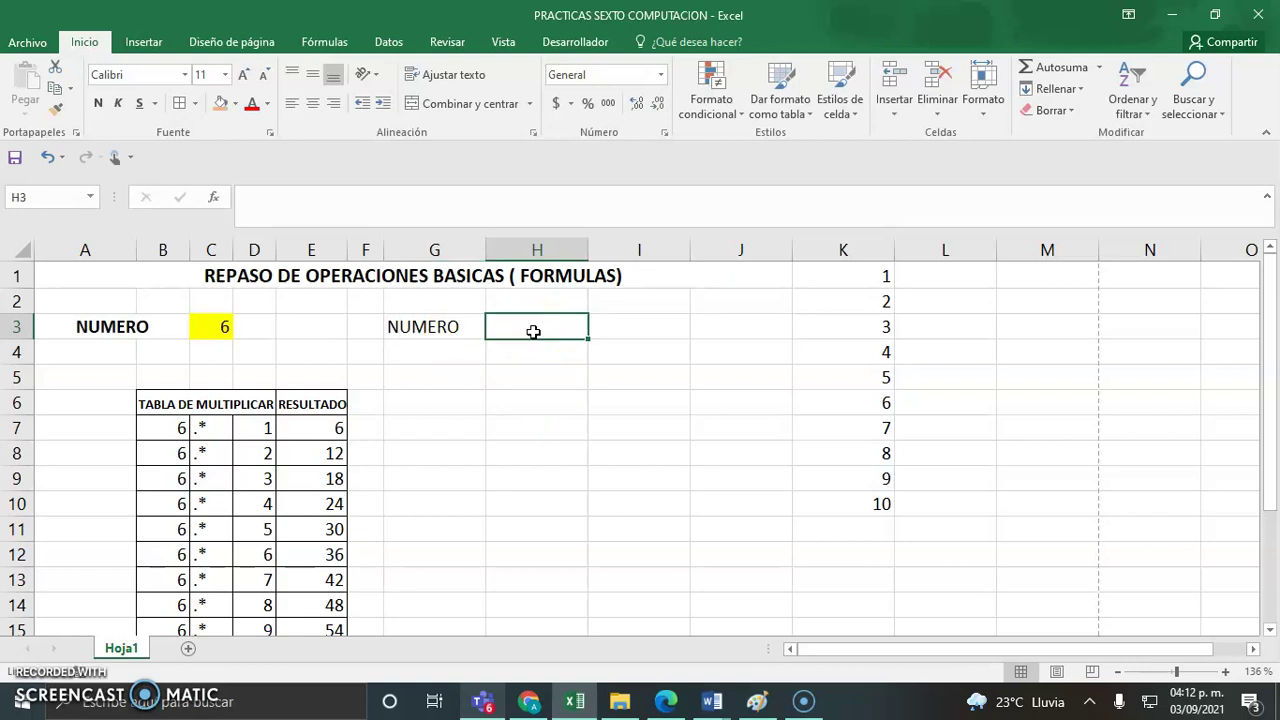
left_click(216, 106)
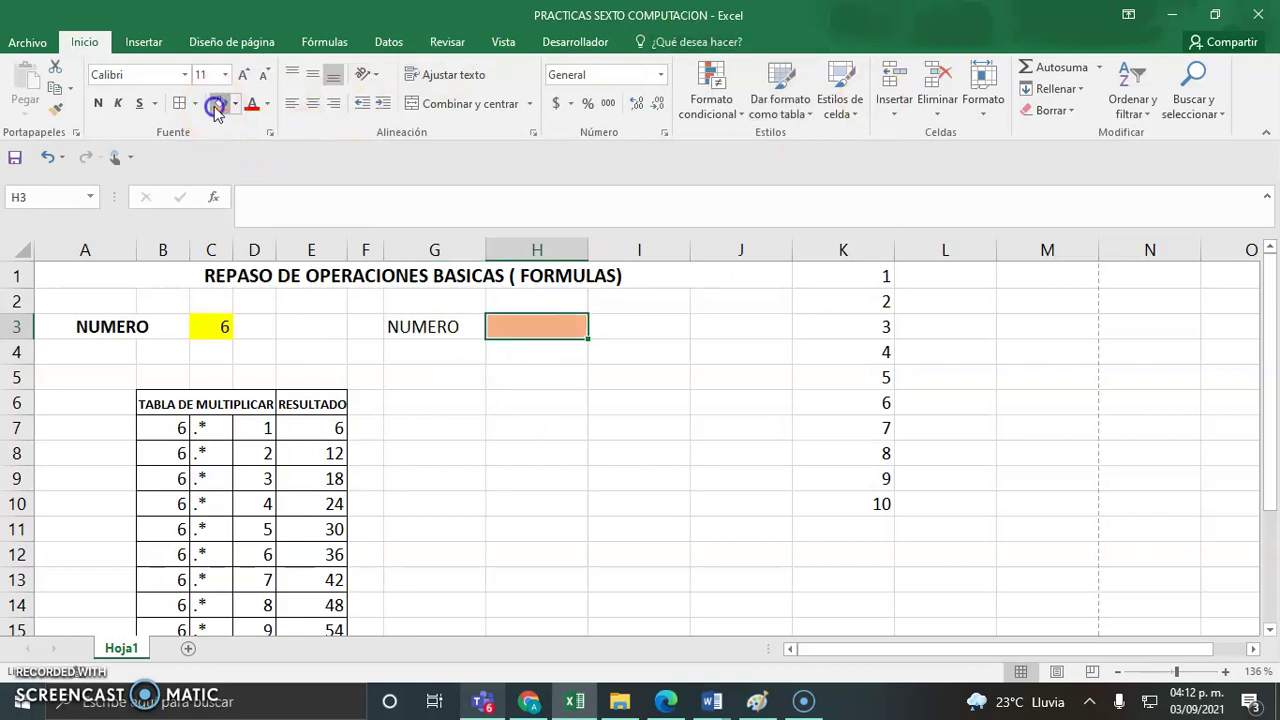
Restrict cell H3 to a dropdown list of values sourced from the range K1:K10
left_click(393, 42)
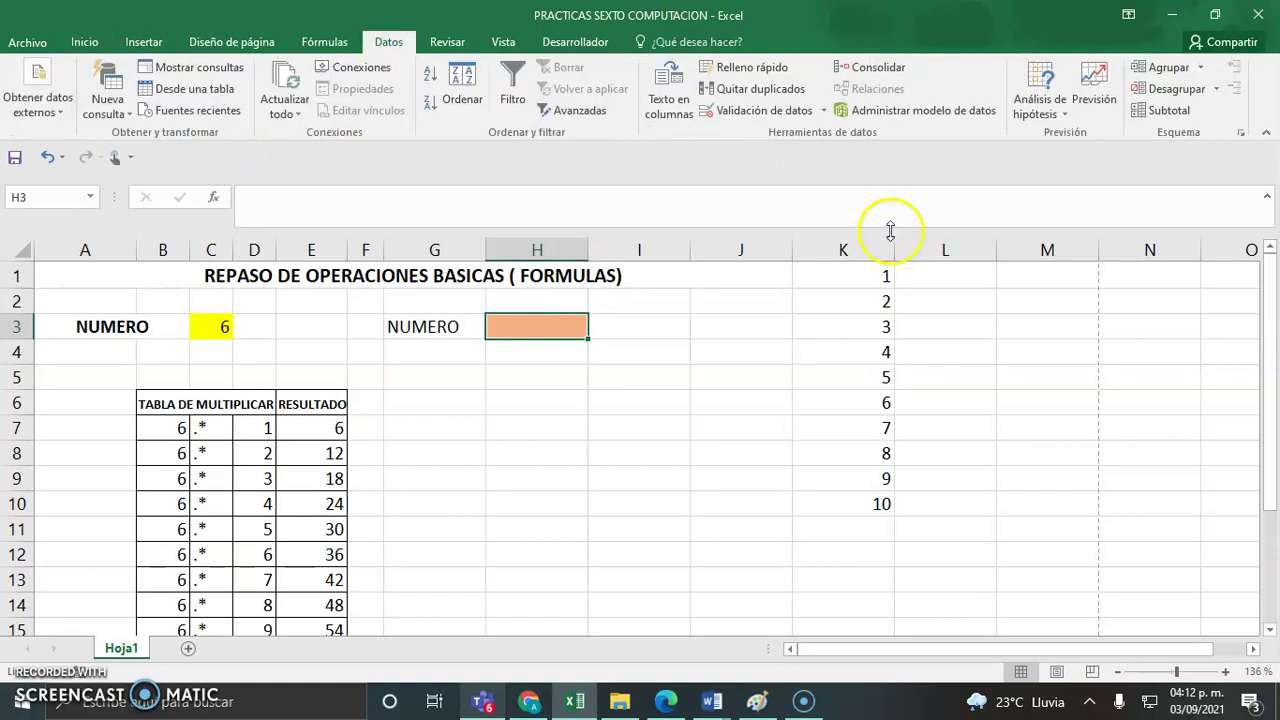
left_click(729, 112)
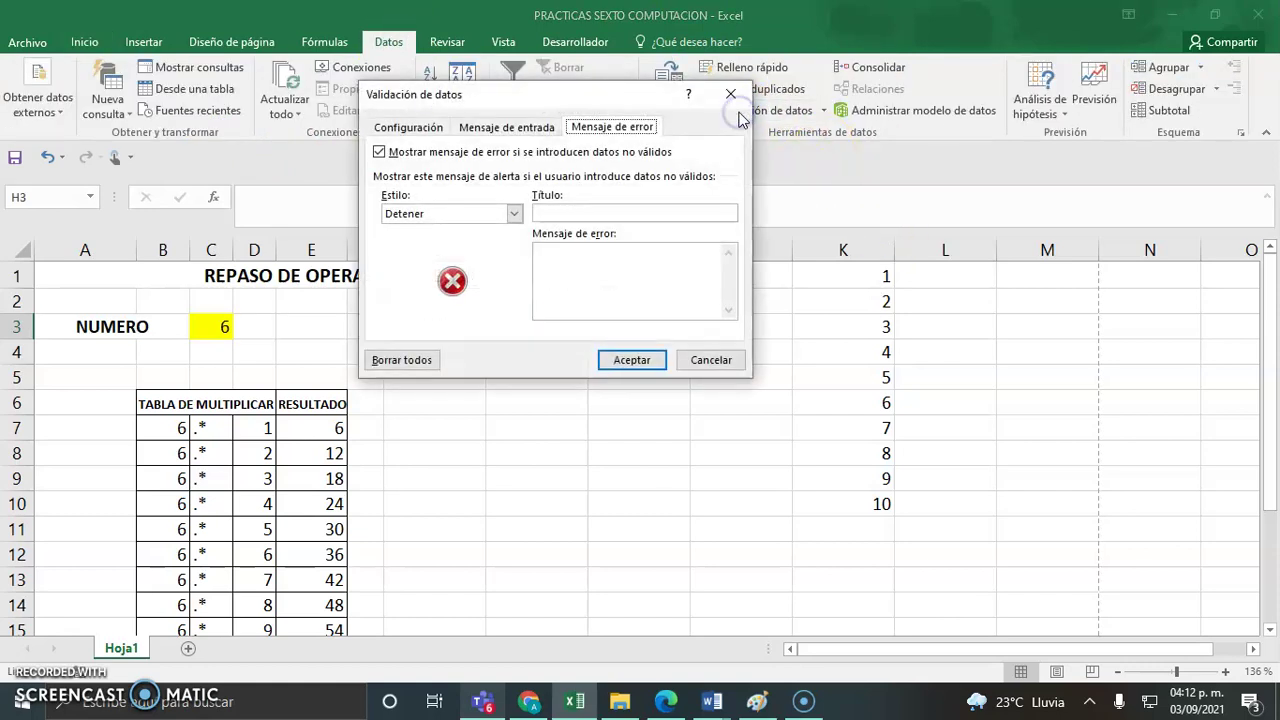
left_click(422, 128)
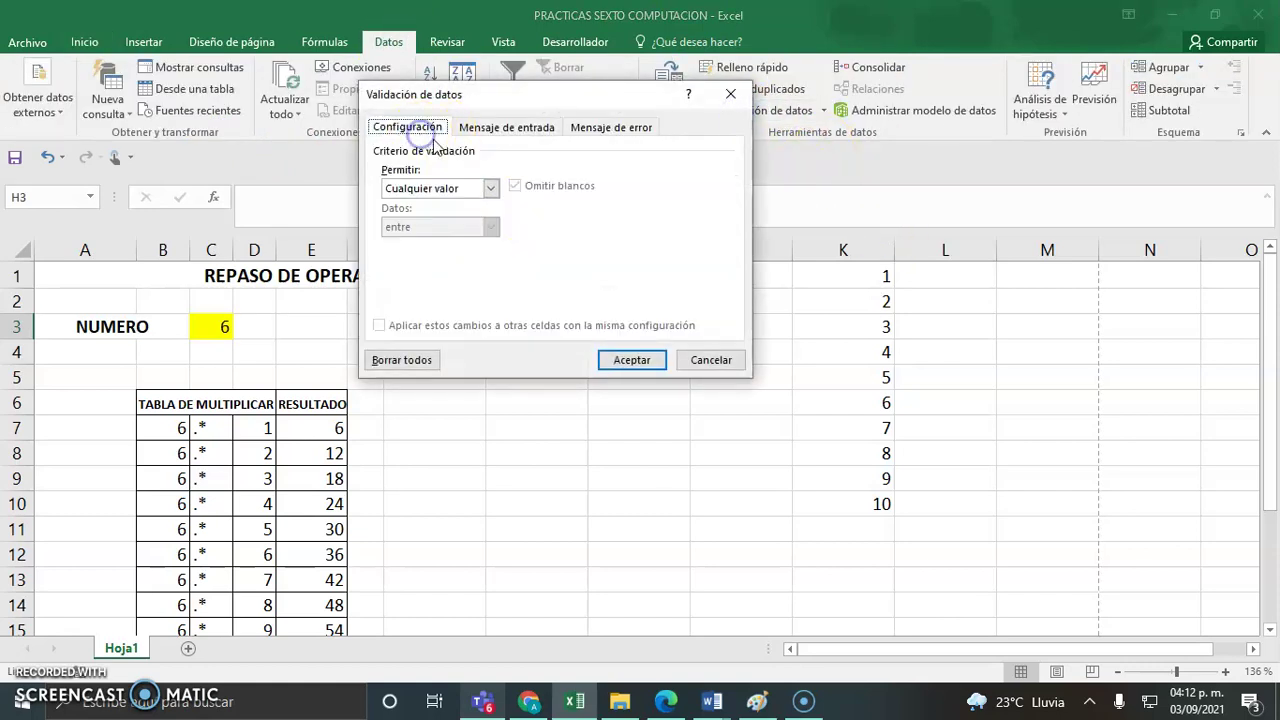
left_click(490, 188)
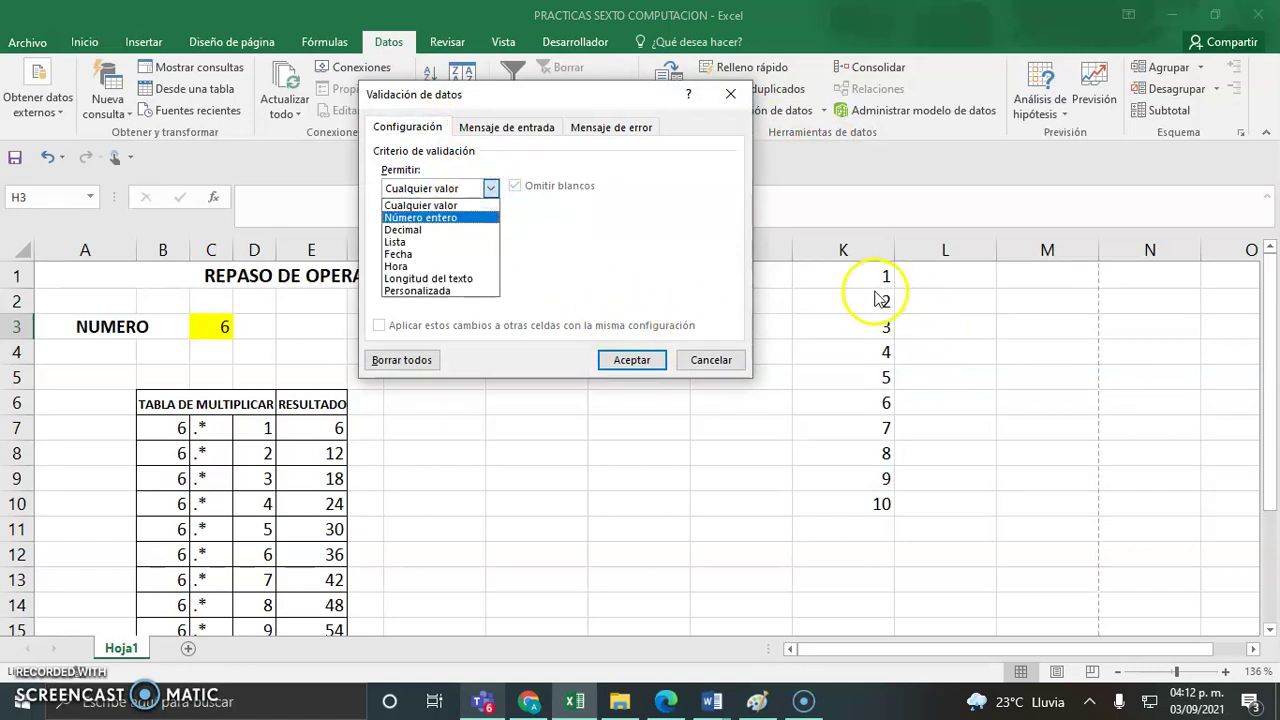
left_click(400, 242)
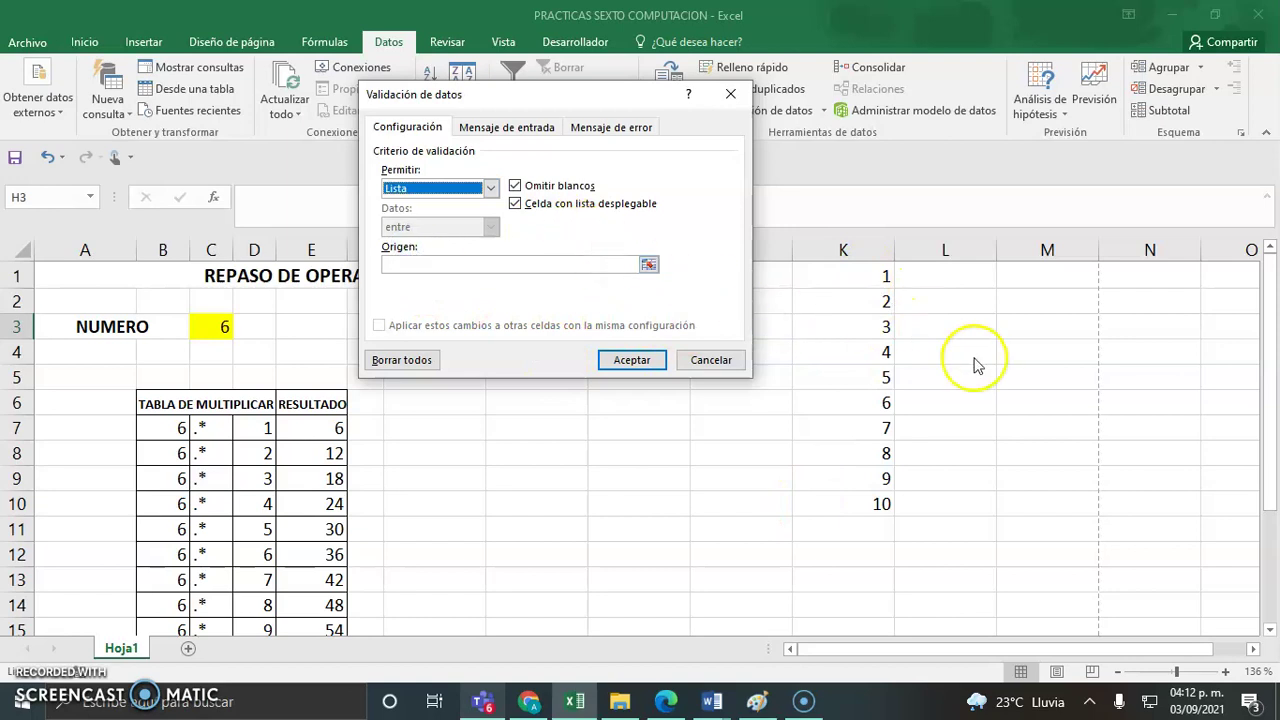
left_click(649, 266)
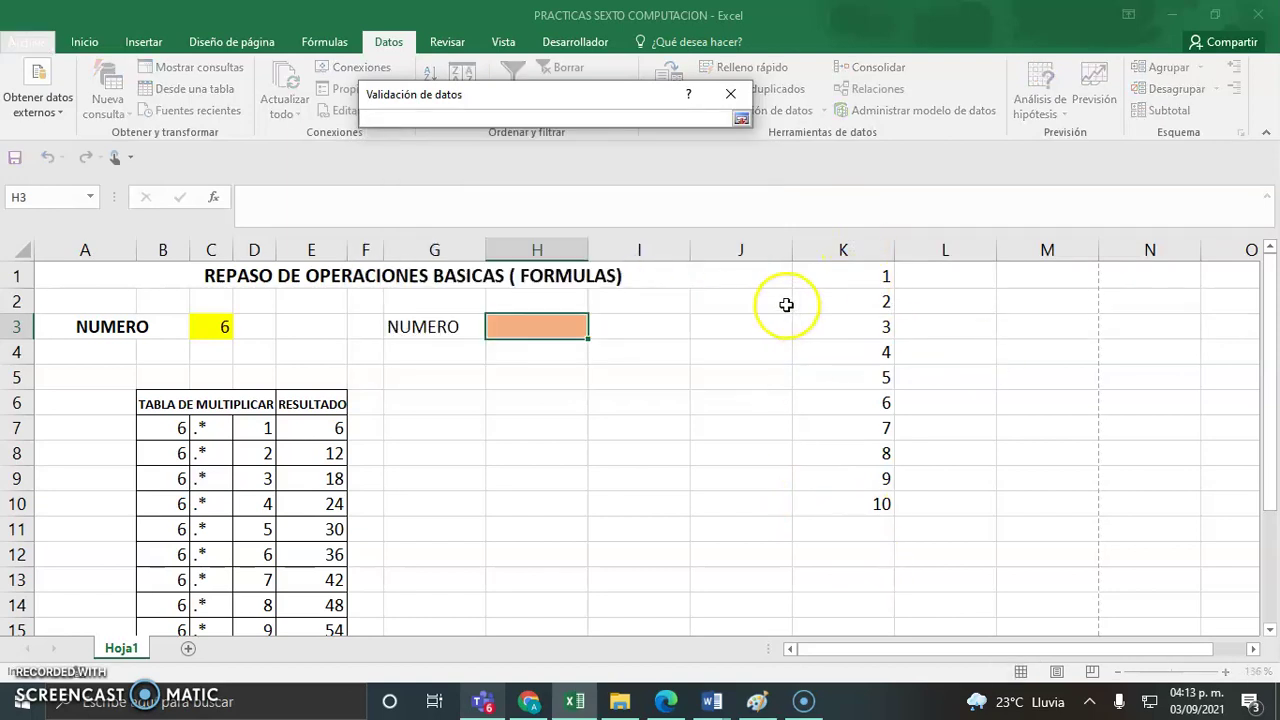
left_click_drag(814, 274, 840, 500)
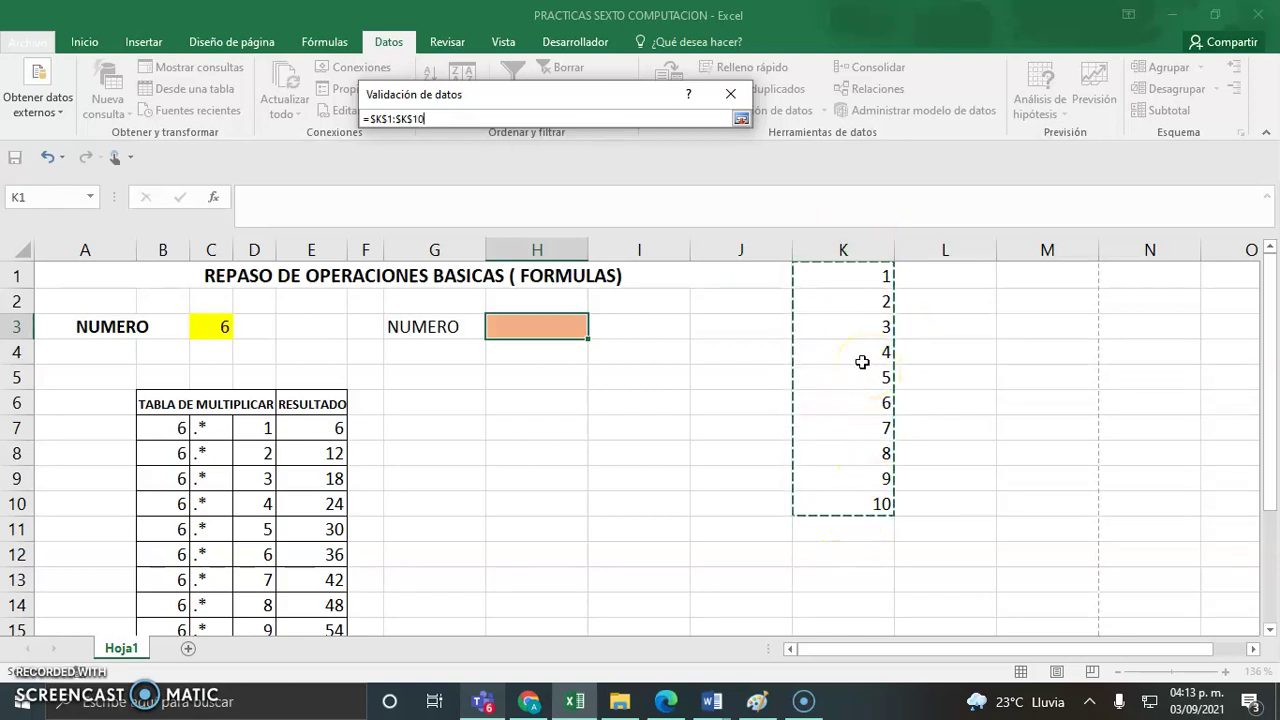
left_click(741, 120)
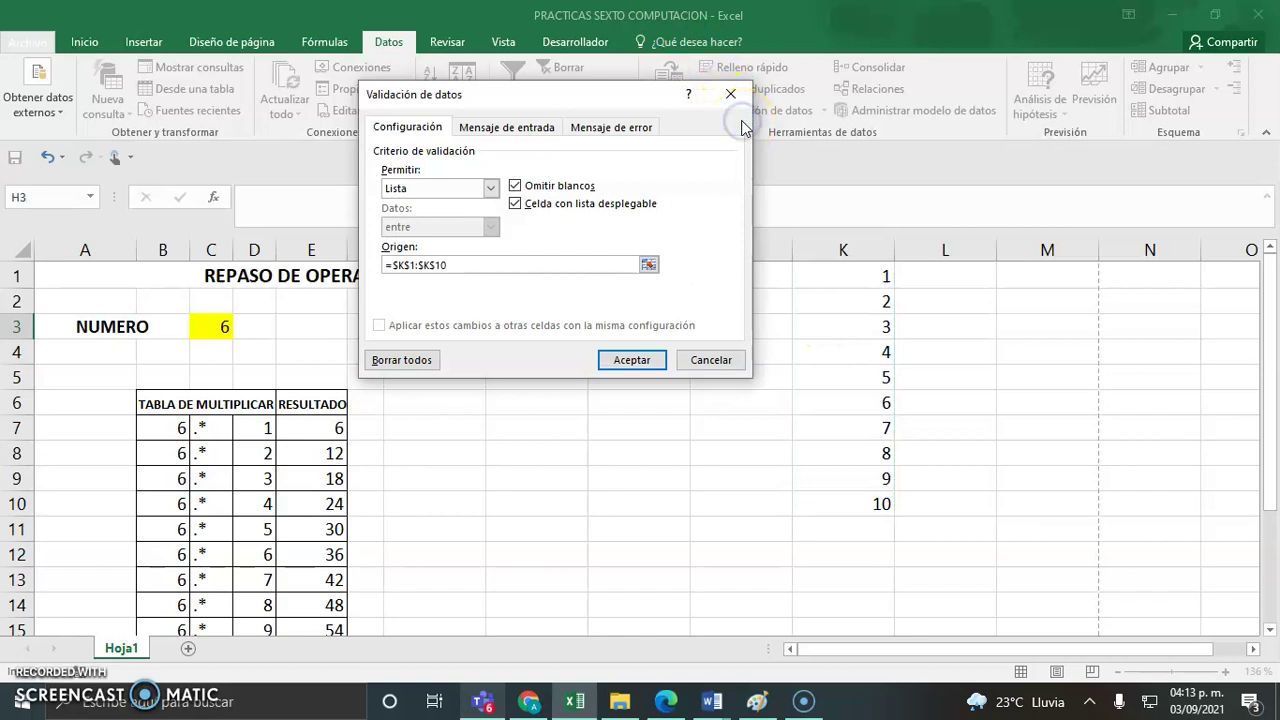
Give H3 the input message "Selecciona un numero de la lista" and the Detener error message "El numero seleccionado no pertenece a la lista"
left_click(505, 130)
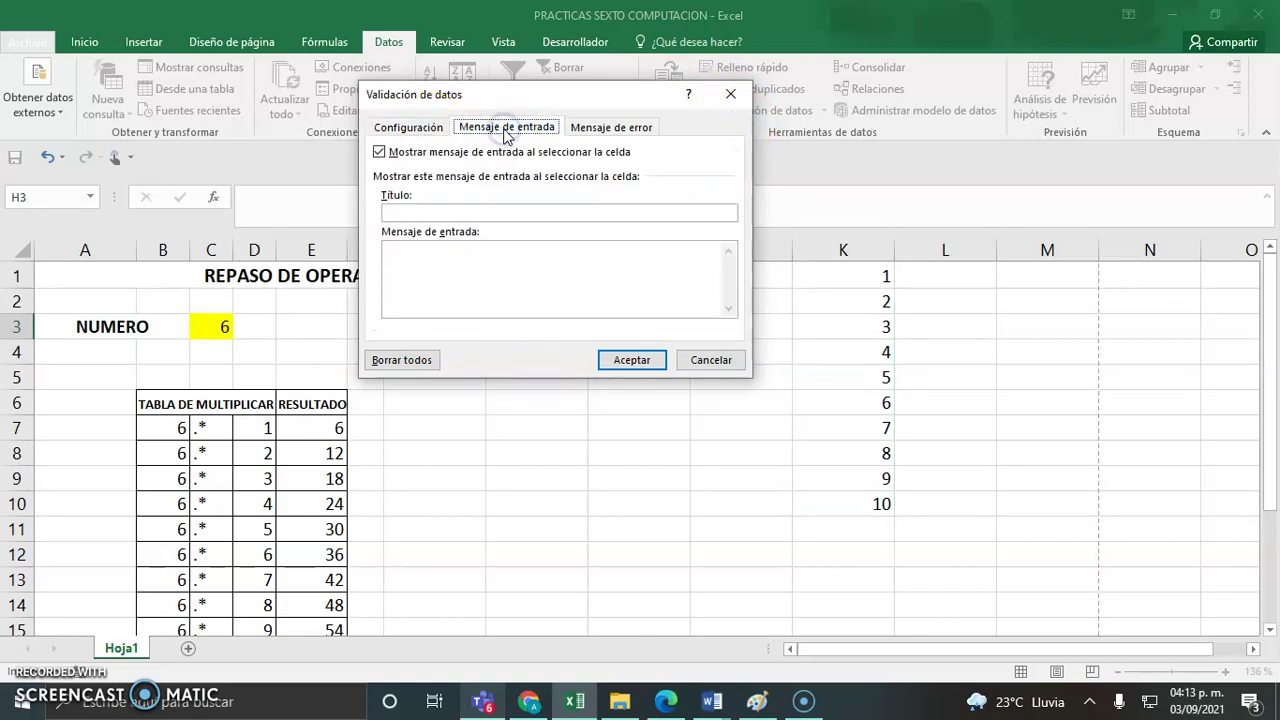
left_click(481, 272)
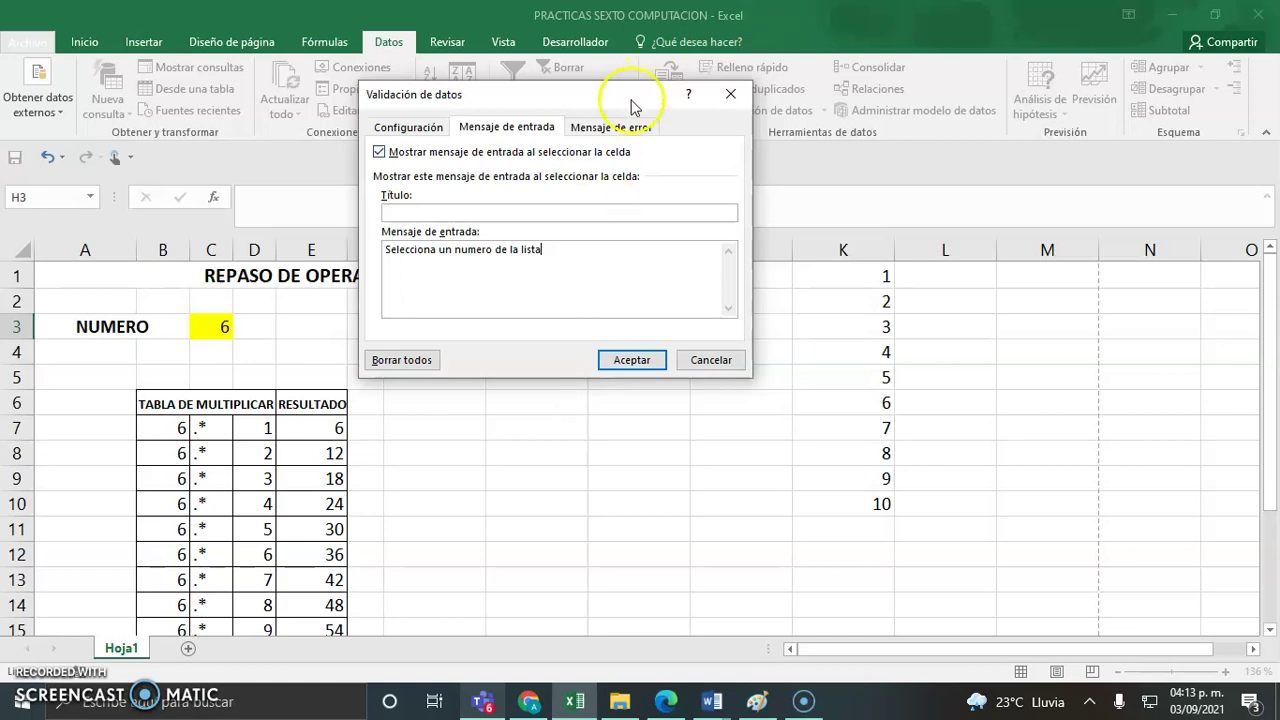
left_click(614, 127)
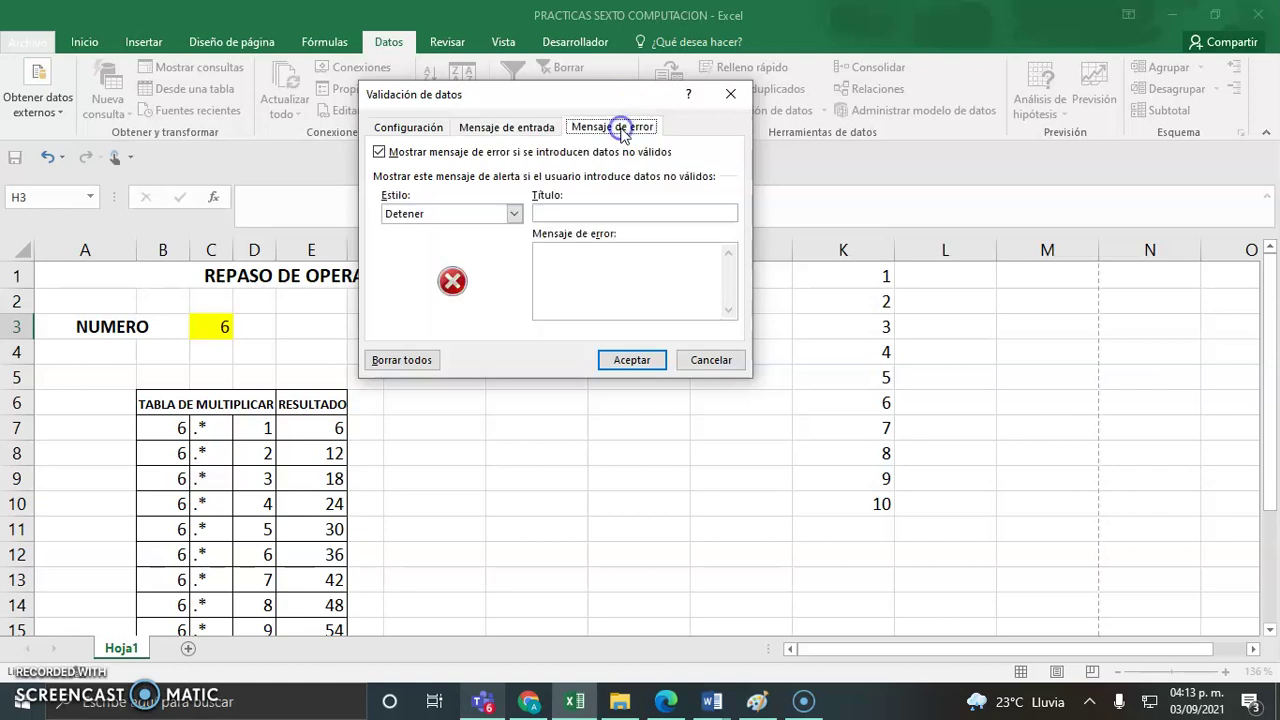
left_click(514, 214)
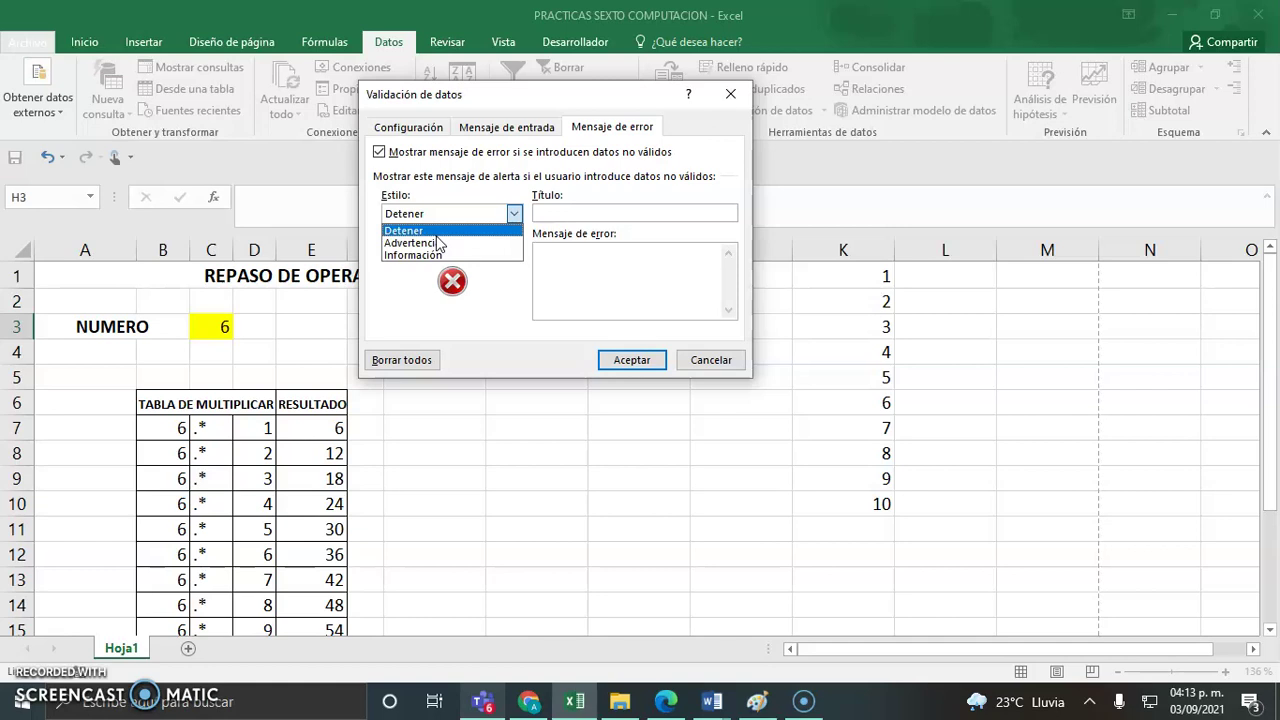
left_click(437, 236)
left_click(583, 264)
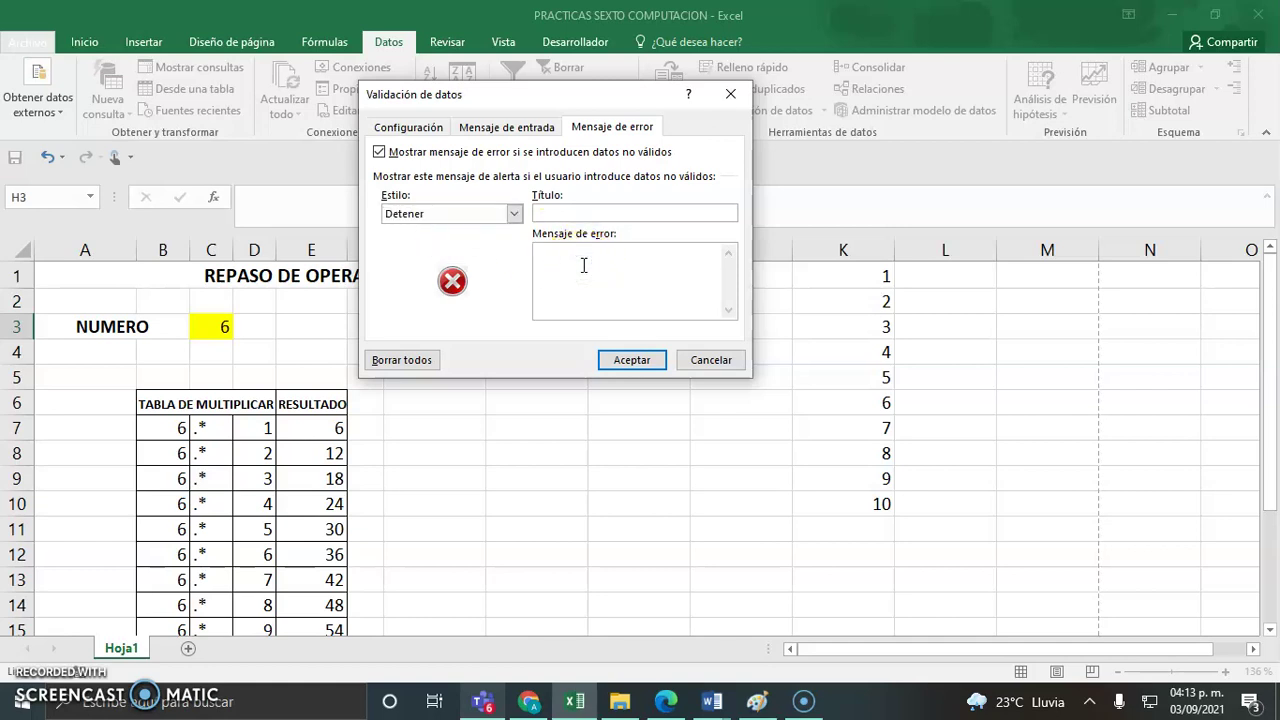
type("El bu")
key("BackSpace")
type("numero seleccionado no pertenece a la lista")
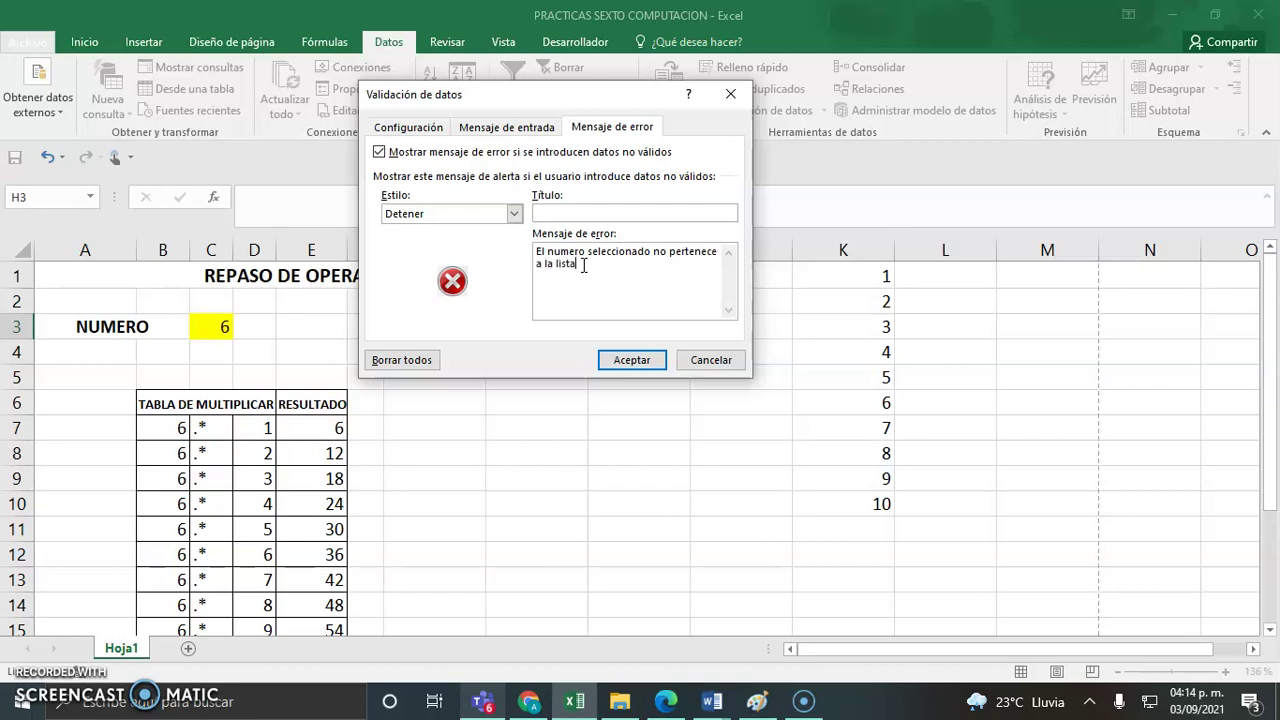
left_click(632, 361)
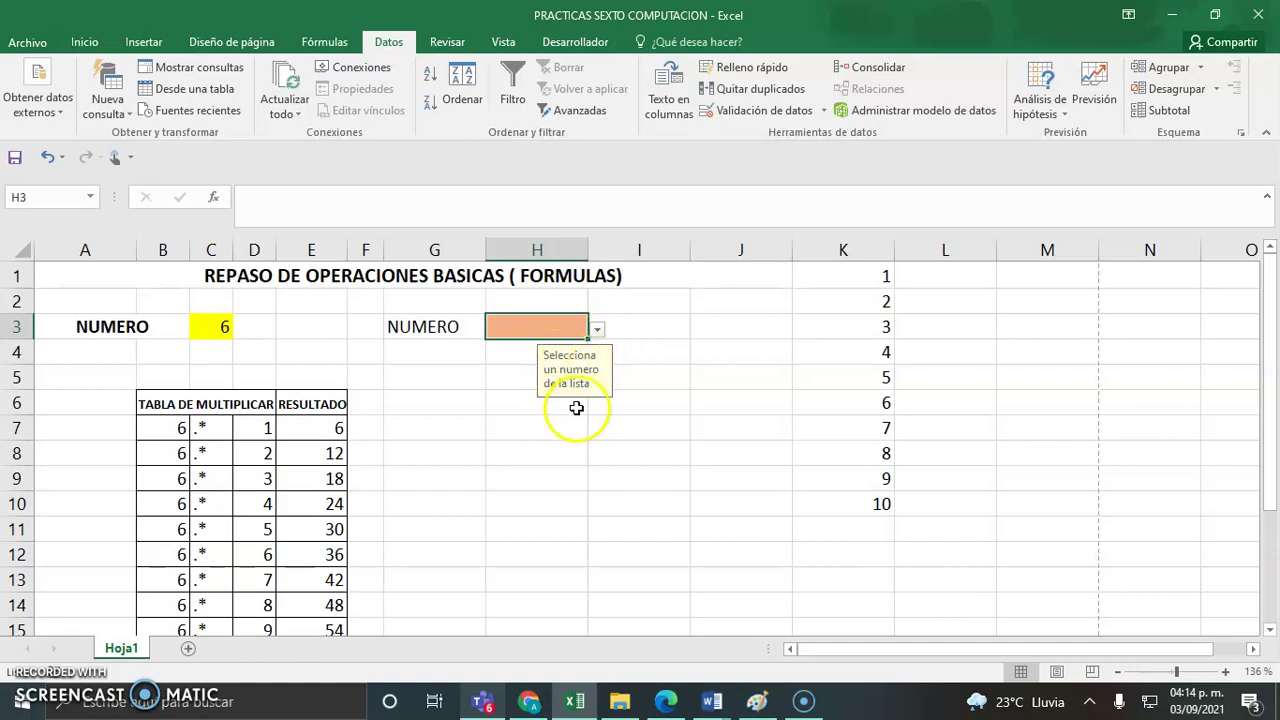
Choose 3 from the H3 dropdown list, and test the validation by trying to enter 11
left_click(596, 329)
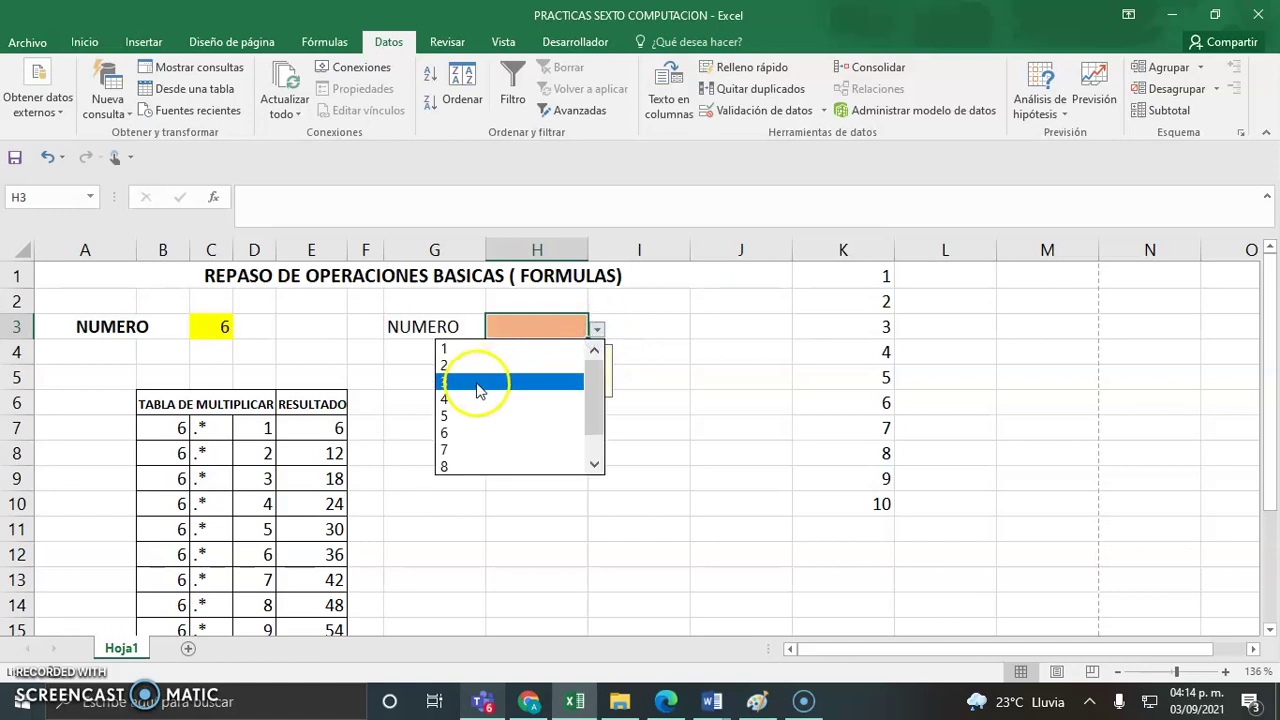
left_click(478, 384)
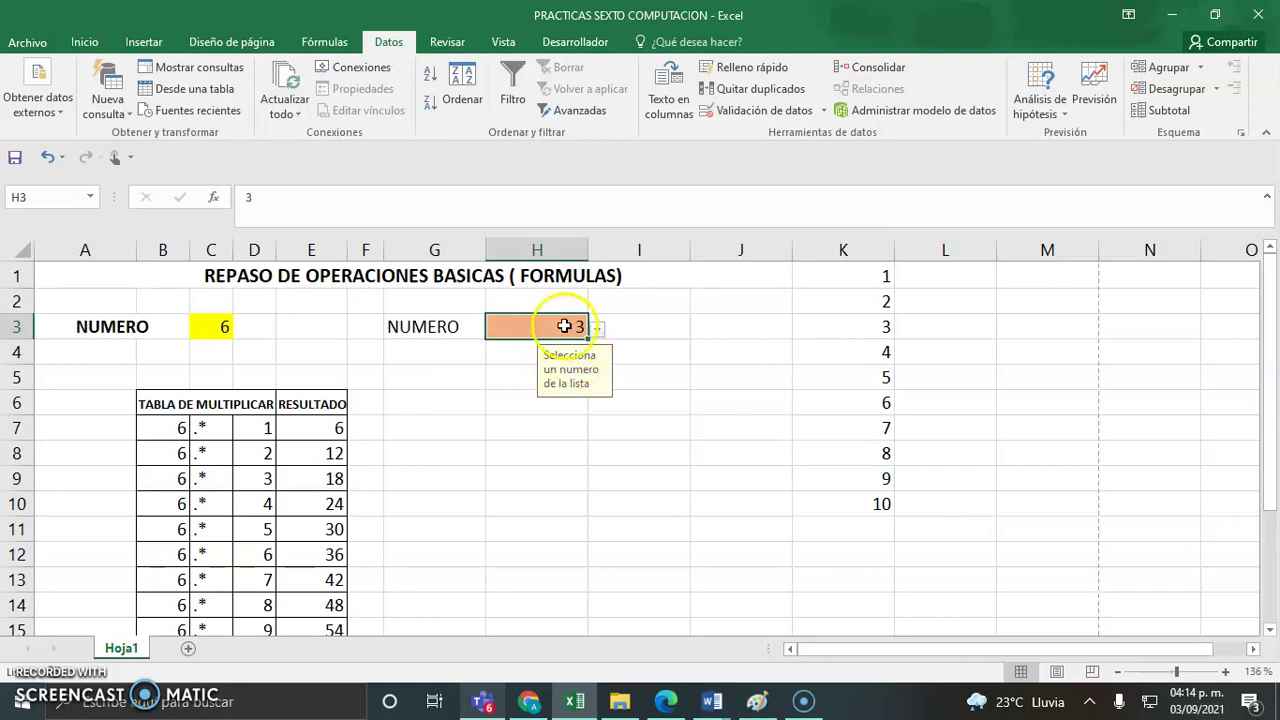
type("11")
key("Return")
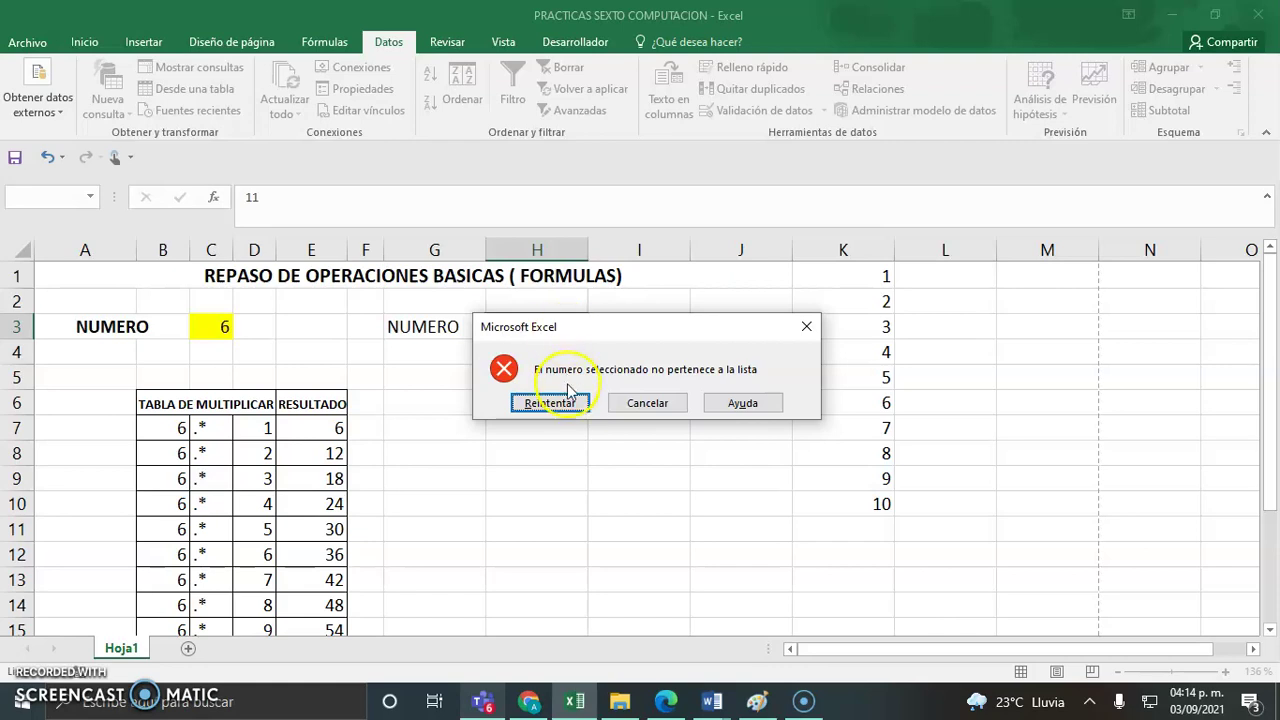
left_click(648, 406)
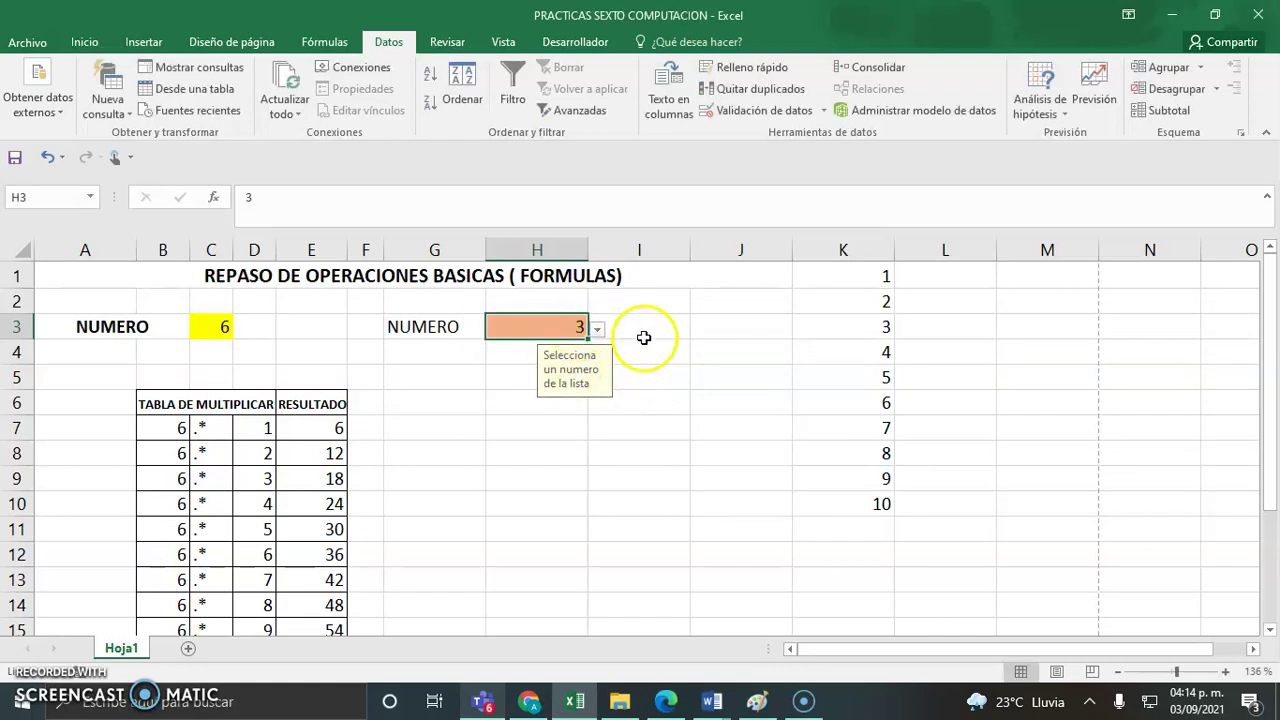
Narrow column H to about half its width, keeping the number in H3 readable
left_click(532, 477)
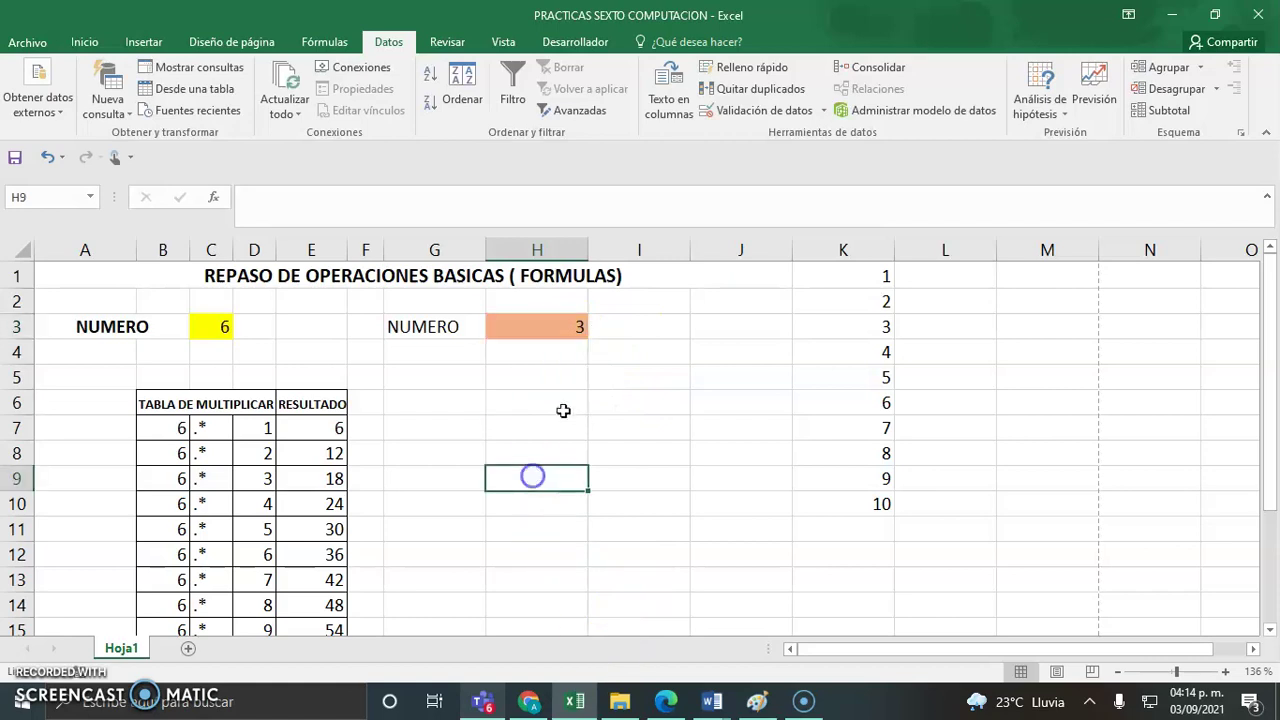
left_click(554, 326)
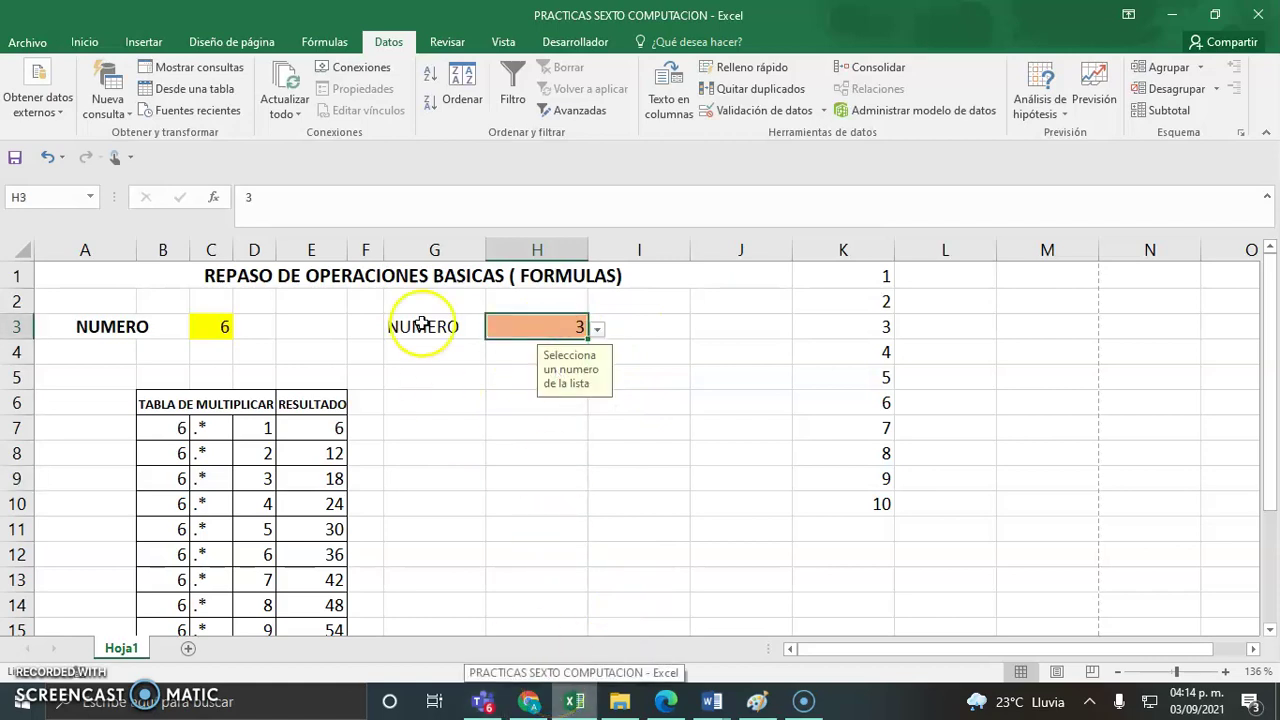
left_click_drag(590, 247, 540, 248)
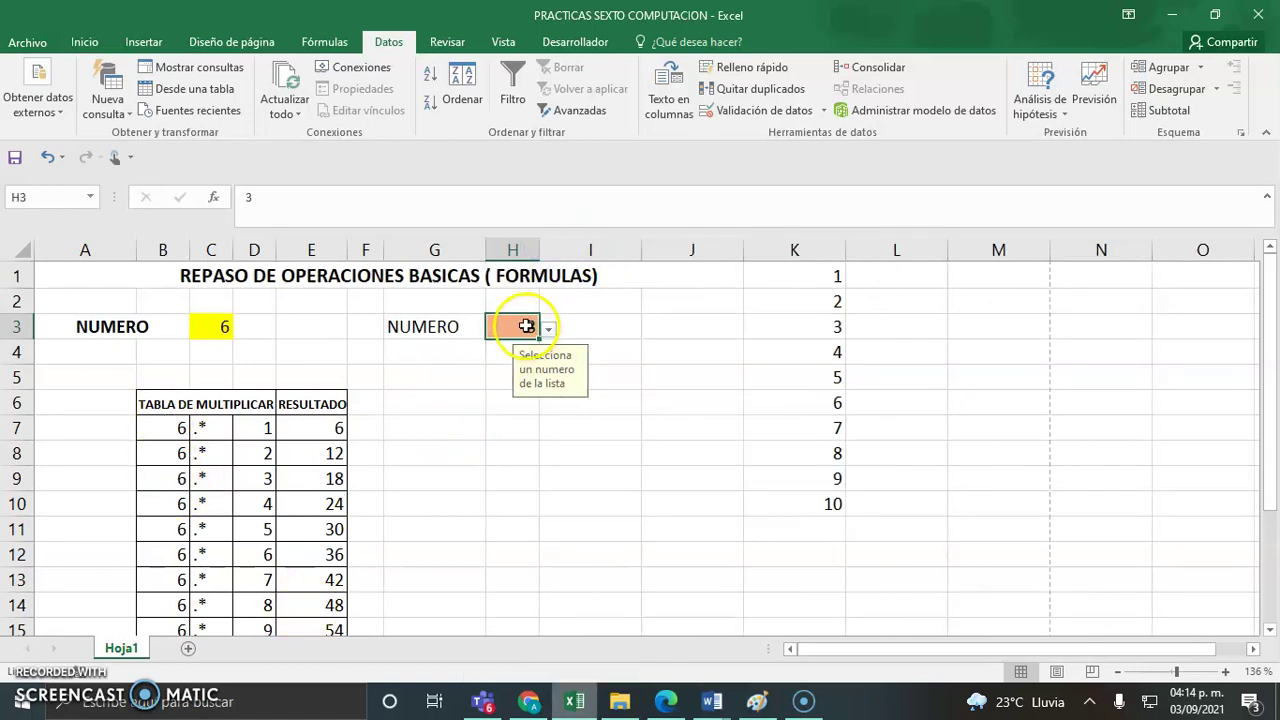
left_click(512, 427)
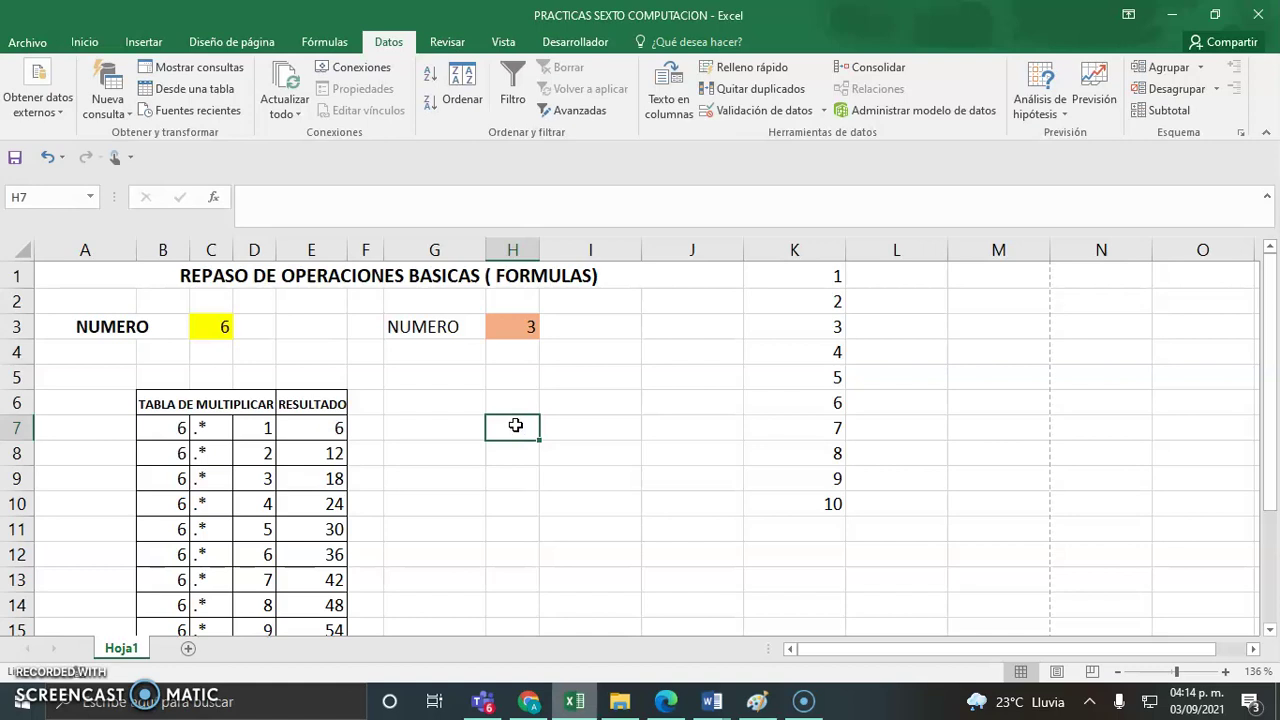
key("alt")
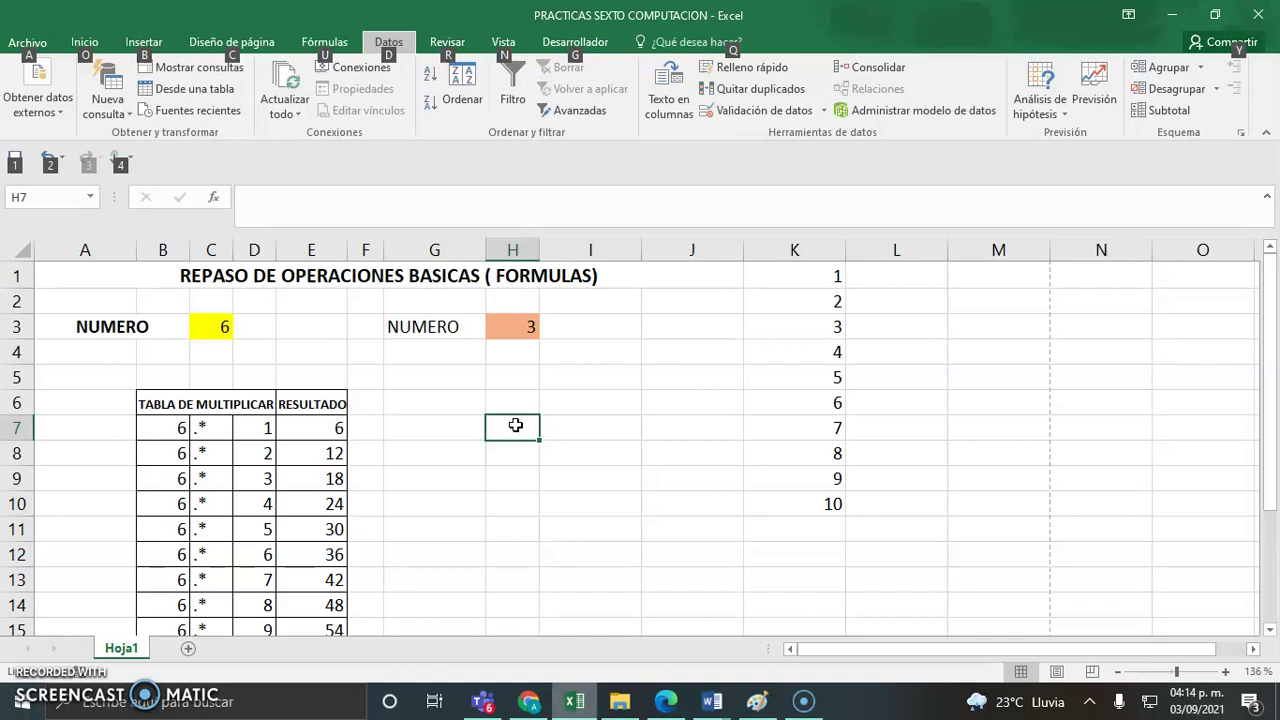
left_click(611, 528)
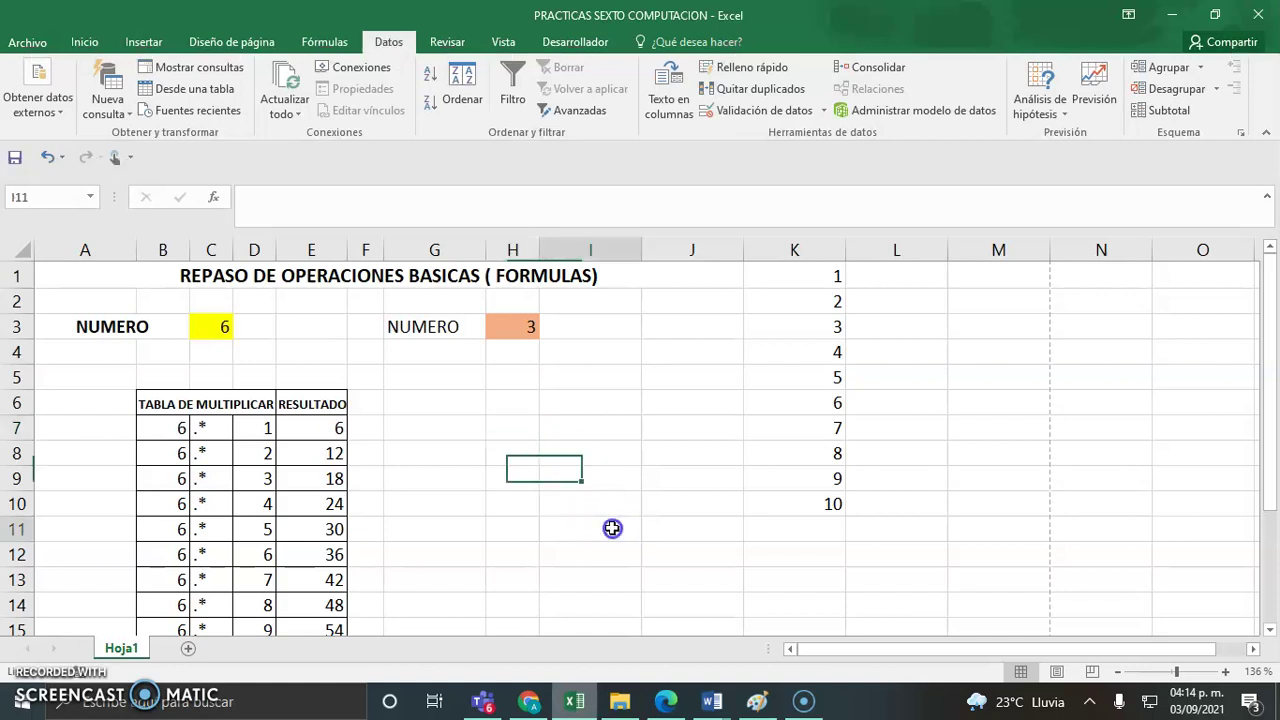
left_click(510, 426)
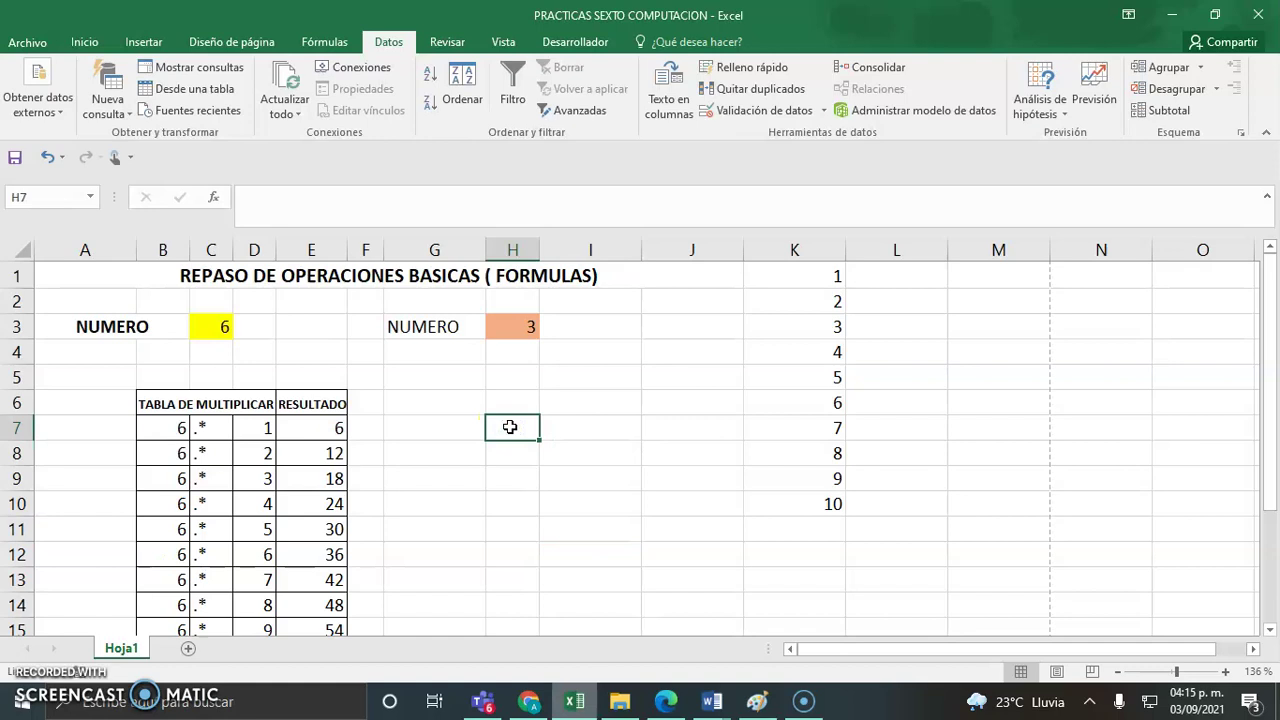
key("alt")
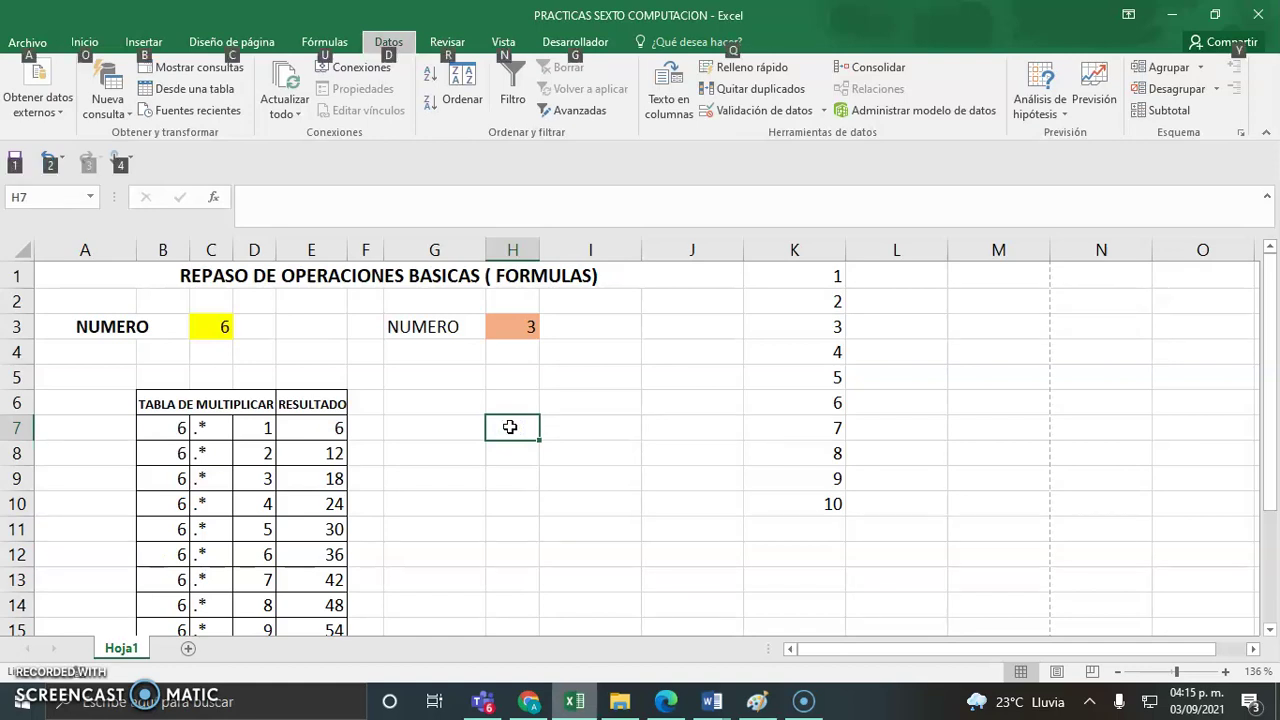
key("Escape")
left_click(510, 427)
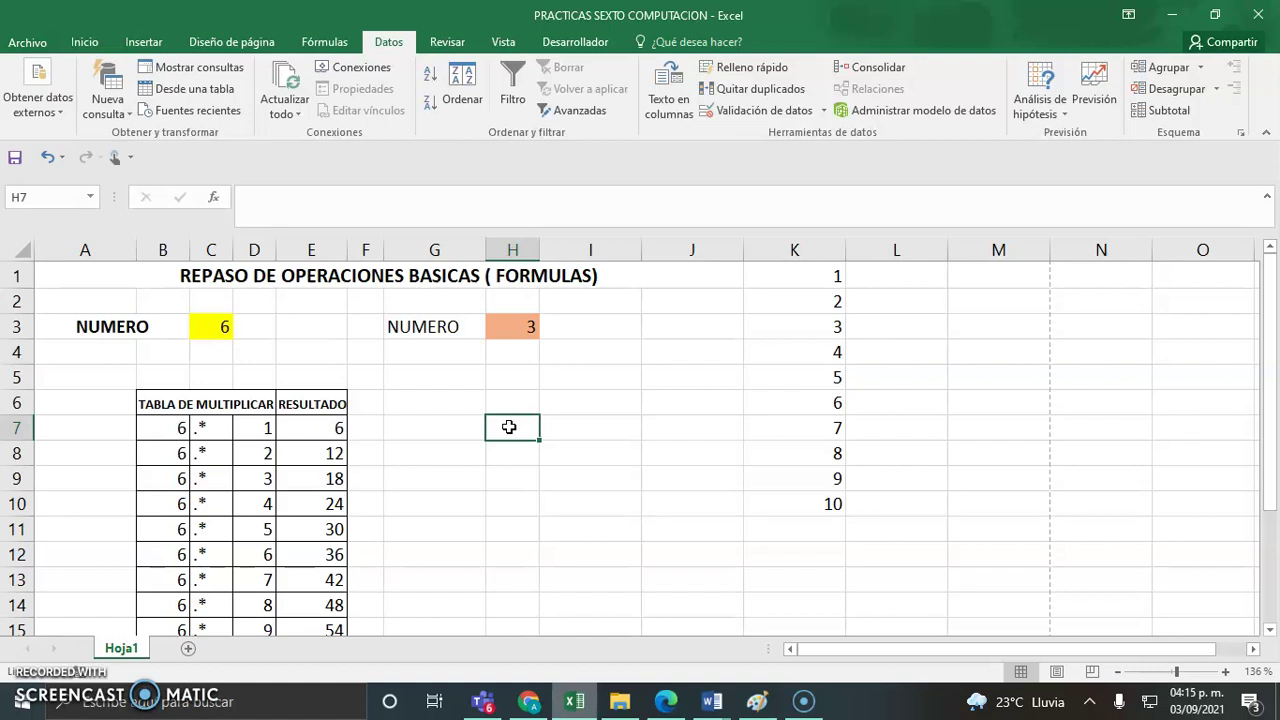
Try a slash after the operator text in cell C7 and take it out again
left_click(218, 428)
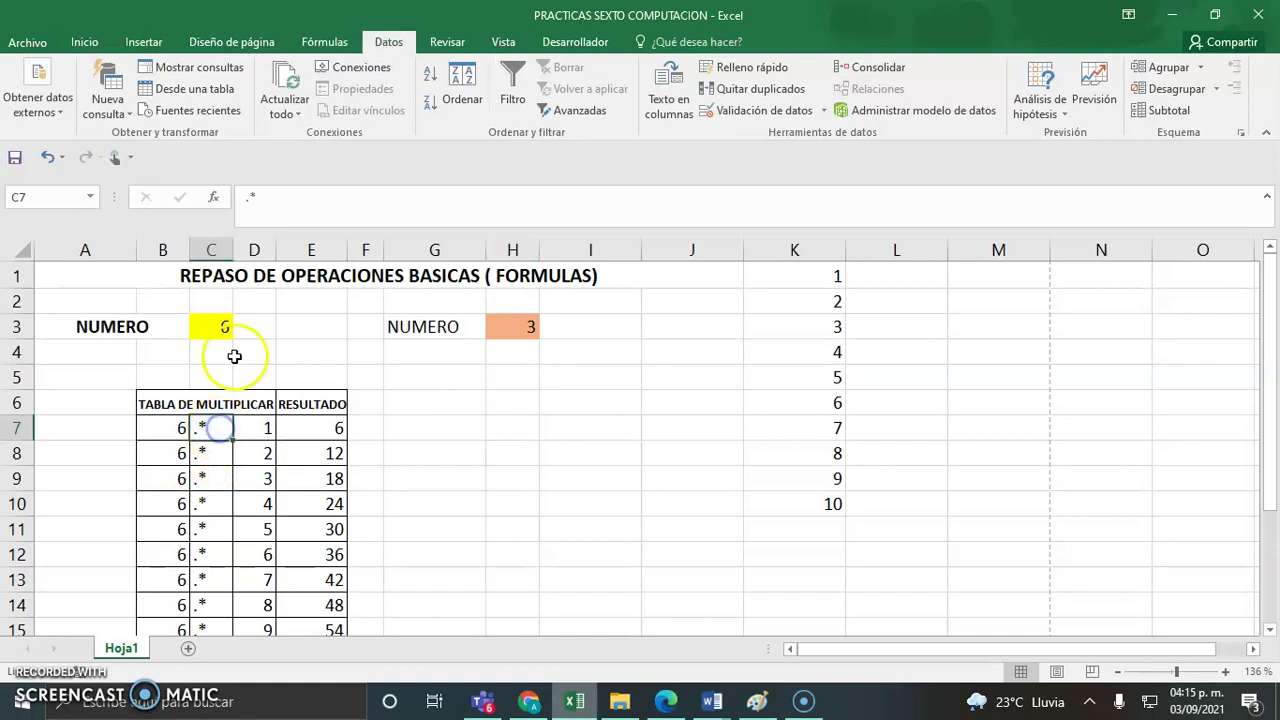
left_click(268, 196)
type("77")
key("BackSpace")
key("BackSpace")
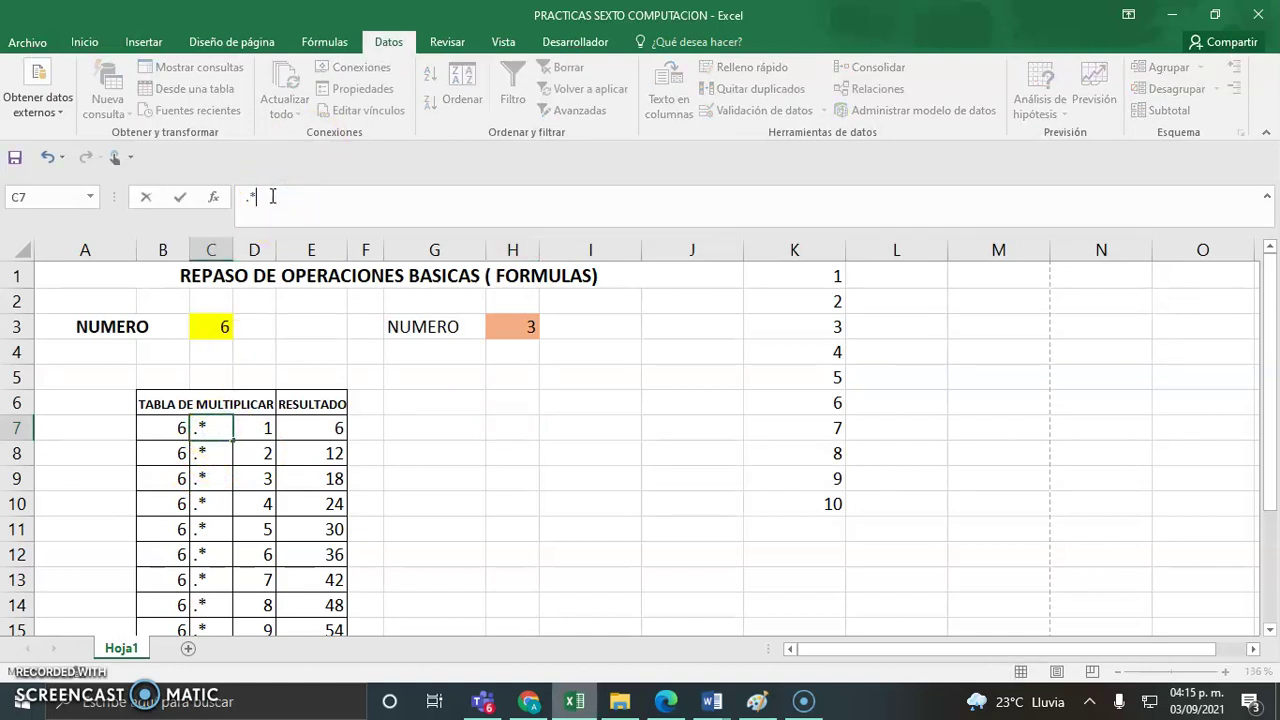
type("/")
key("BackSpace")
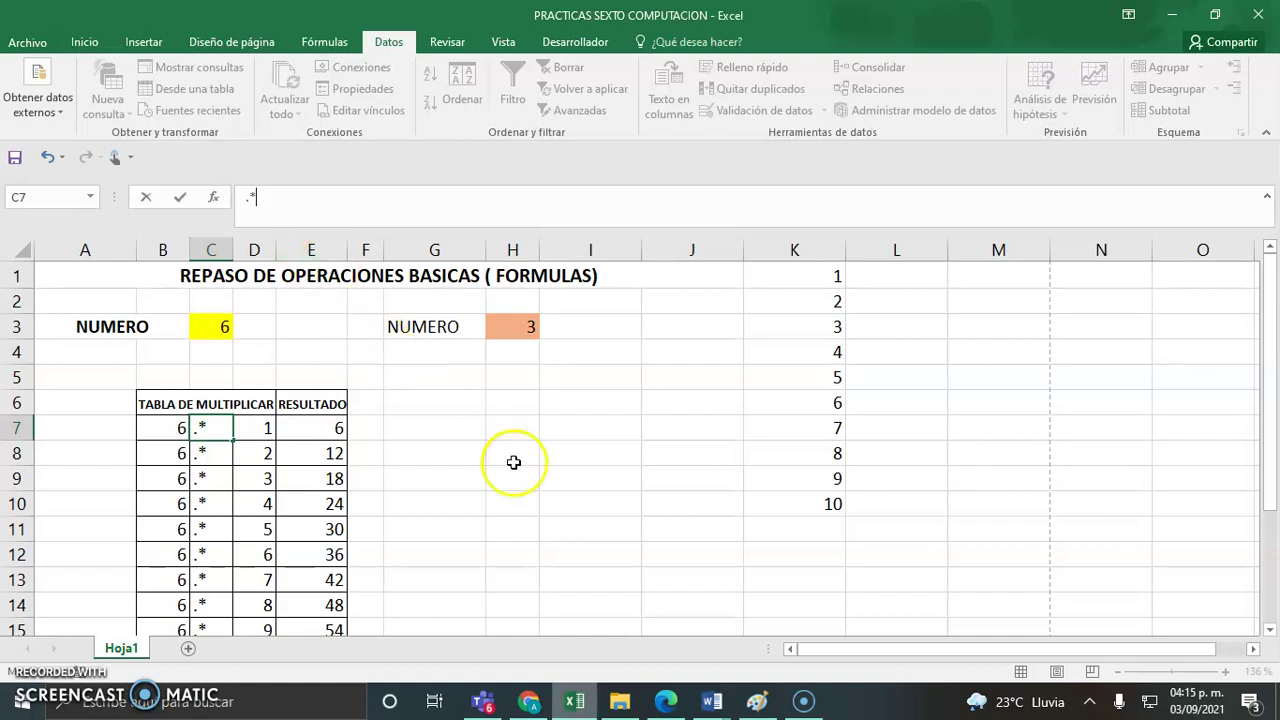
Enter the division sign as the text "./" in cell H7
left_click(522, 429)
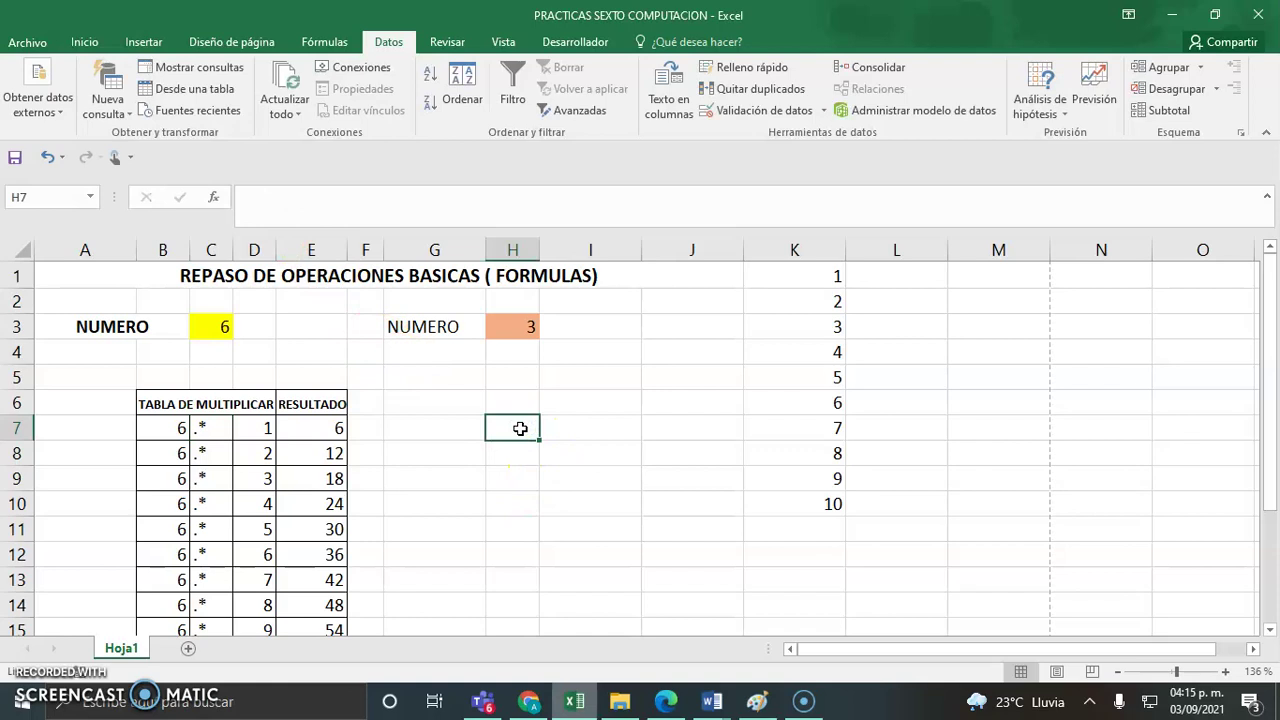
key("alt")
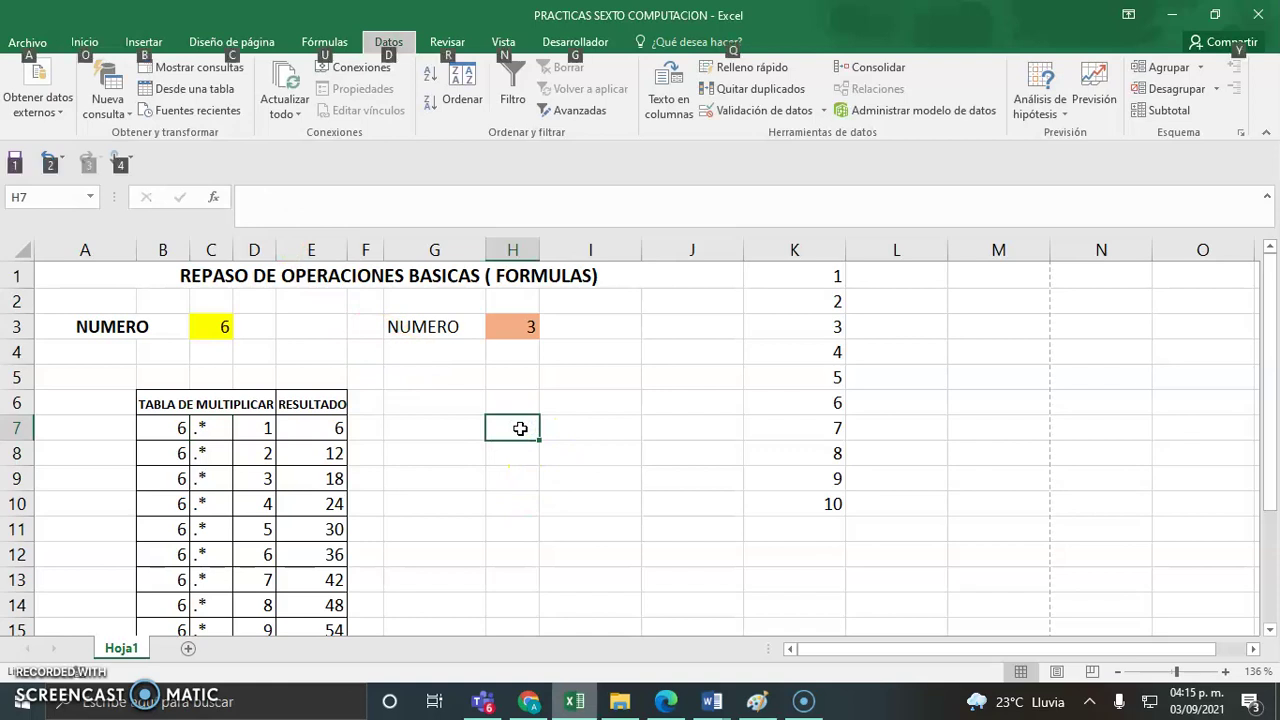
key("alt")
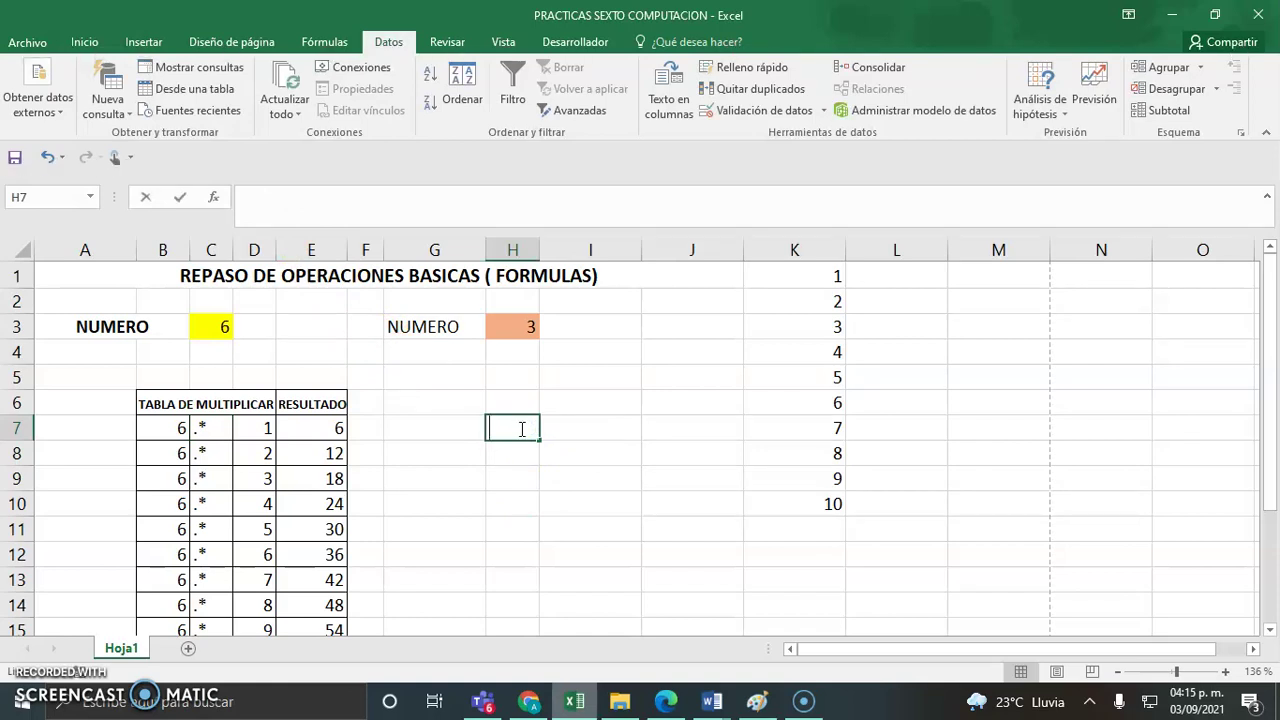
type("./")
key("Return")
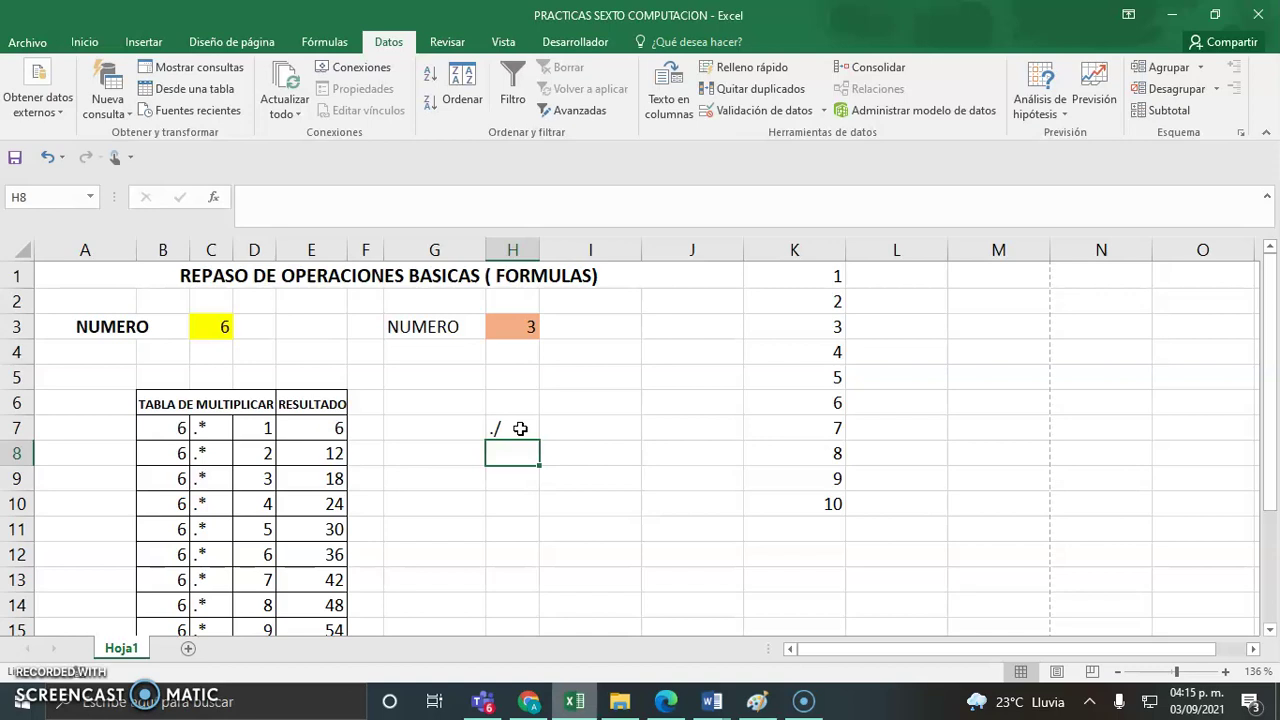
Fill the "./" sign from H7 down to H16 and narrow column I to about half its width
left_click(511, 426)
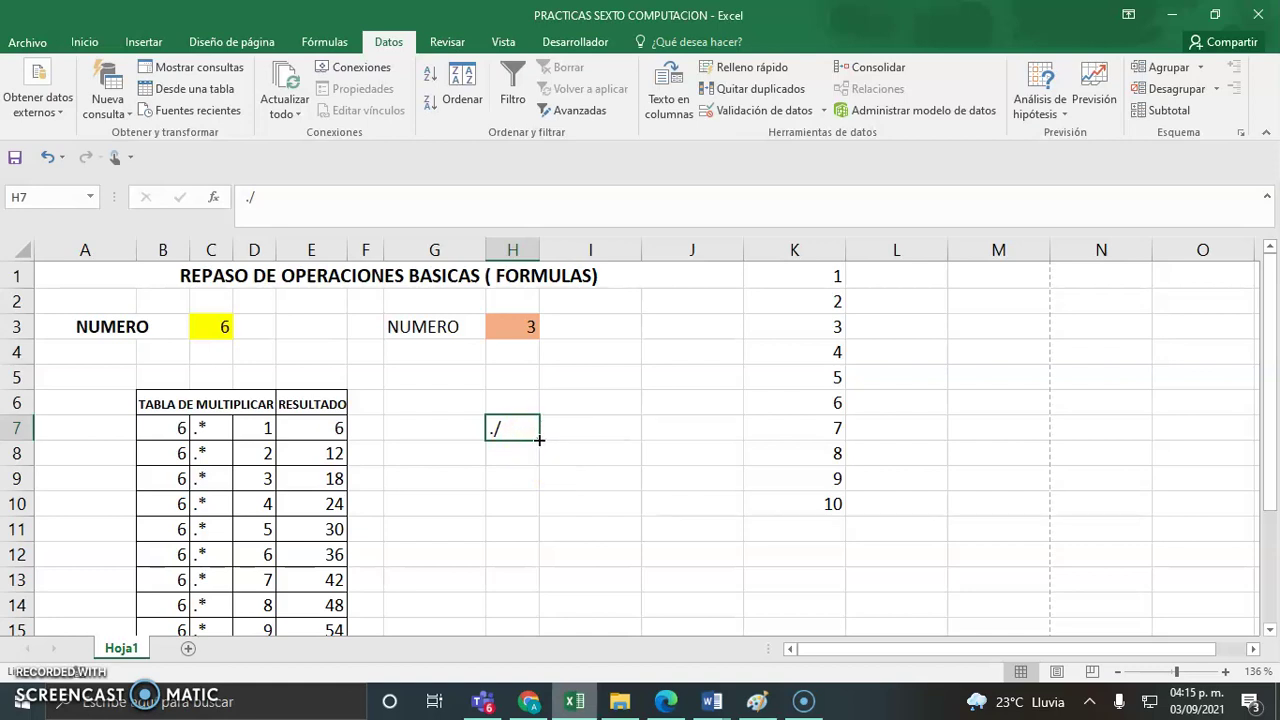
left_click_drag(539, 440, 532, 582)
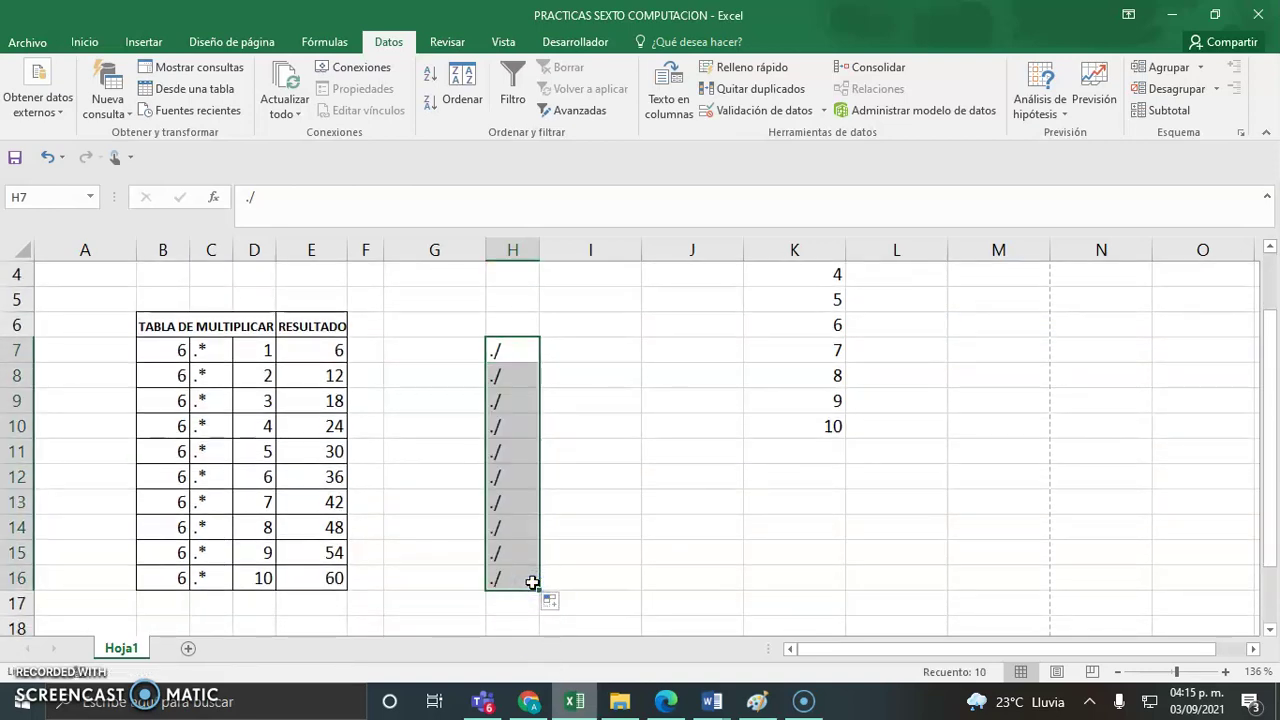
left_click(621, 278)
left_click_drag(641, 251, 587, 251)
Enter 1 in I7 and 2 in I8, and extend the series down to 10 in I16
left_click(555, 355)
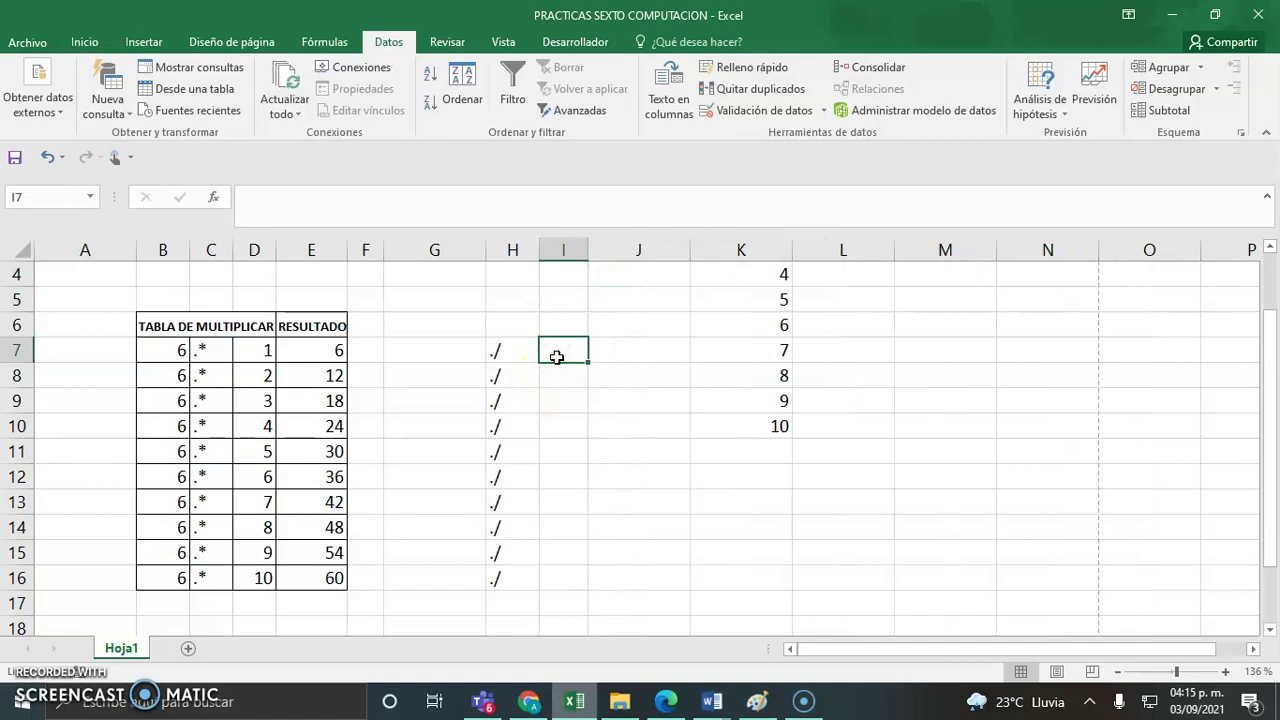
type("1")
key("Return")
type("1")
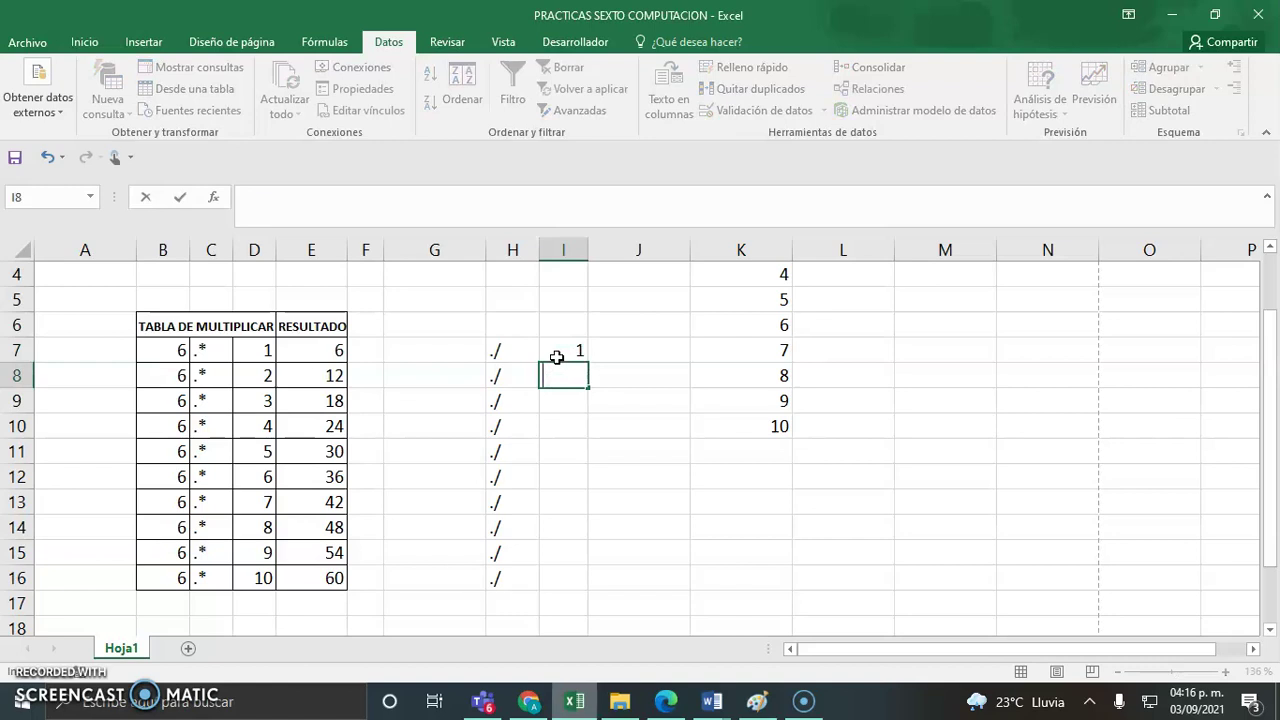
type("2")
key("Return")
left_click_drag(571, 354, 585, 584)
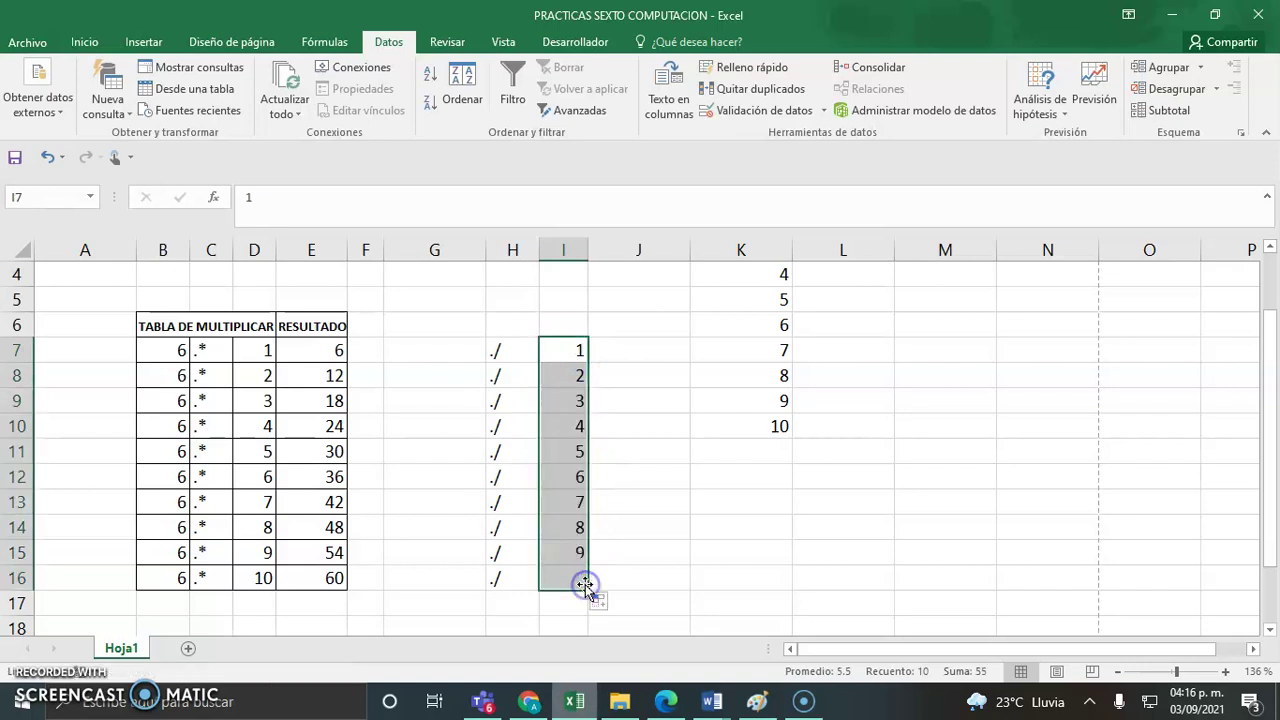
Enter the number 3 as a fixed value in cells G7, G8 and G9
left_click_drag(1268, 458, 1266, 412)
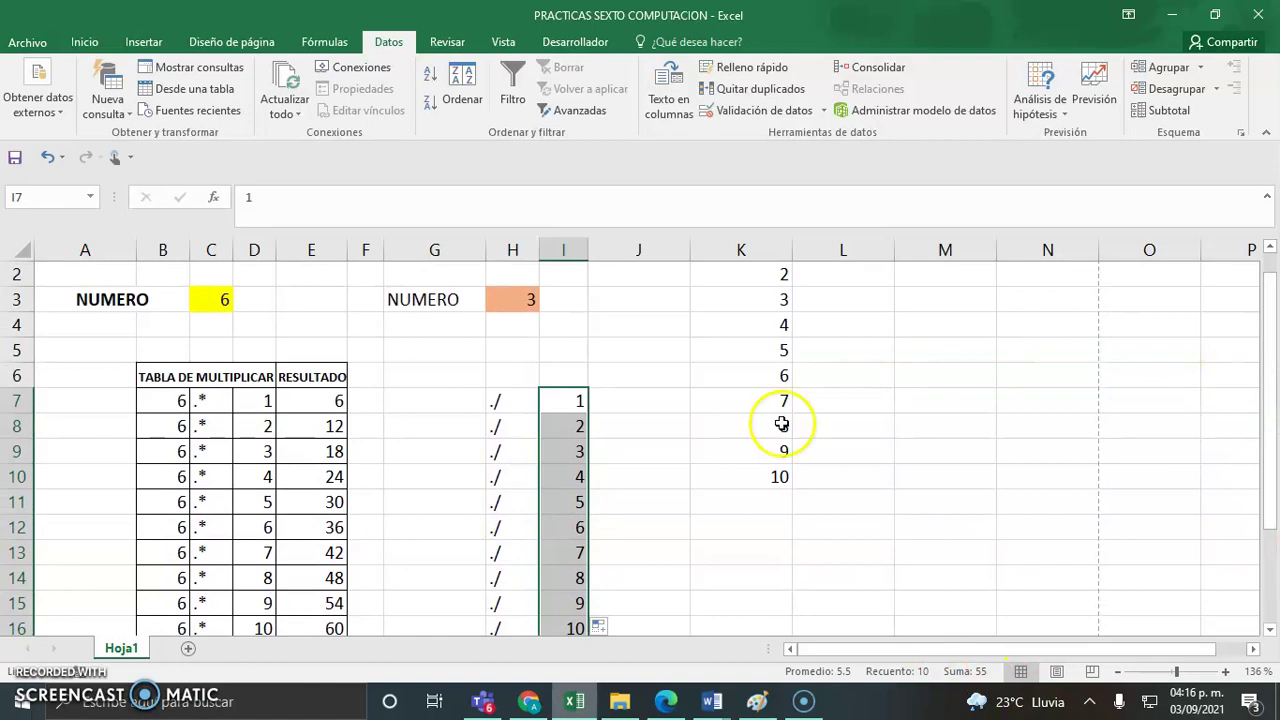
left_click(580, 371)
left_click(511, 303)
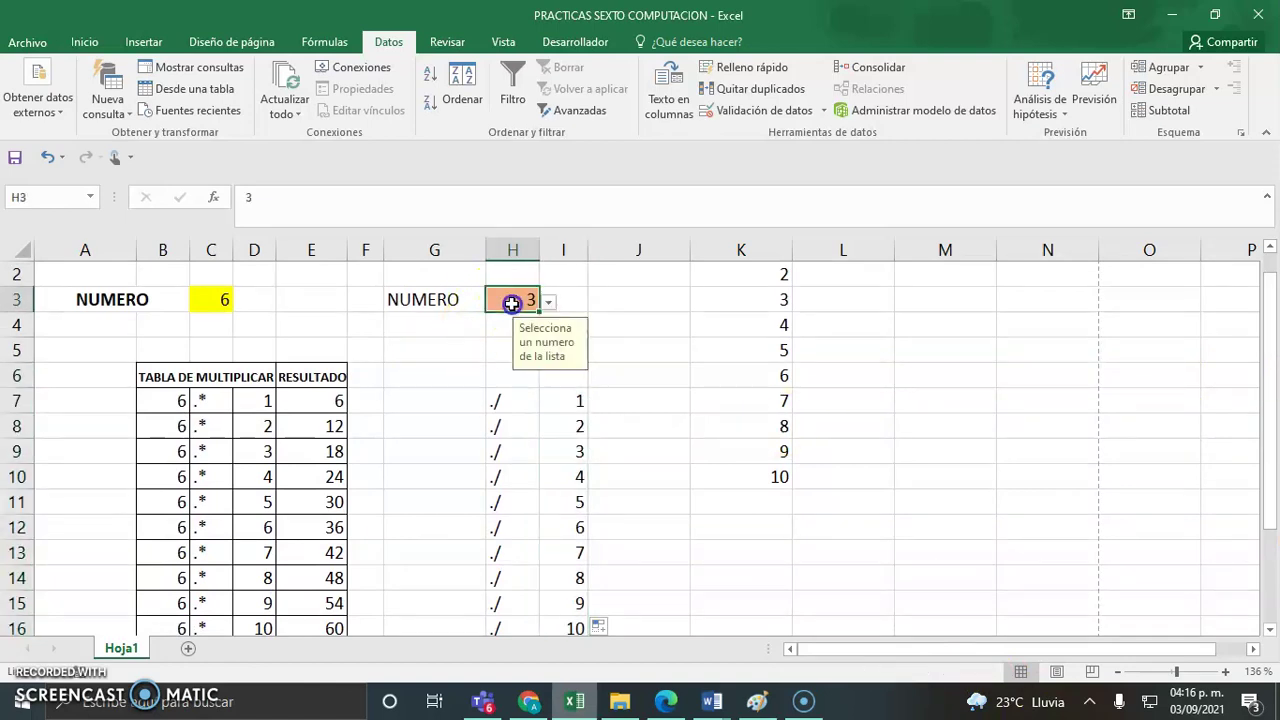
left_click(453, 401)
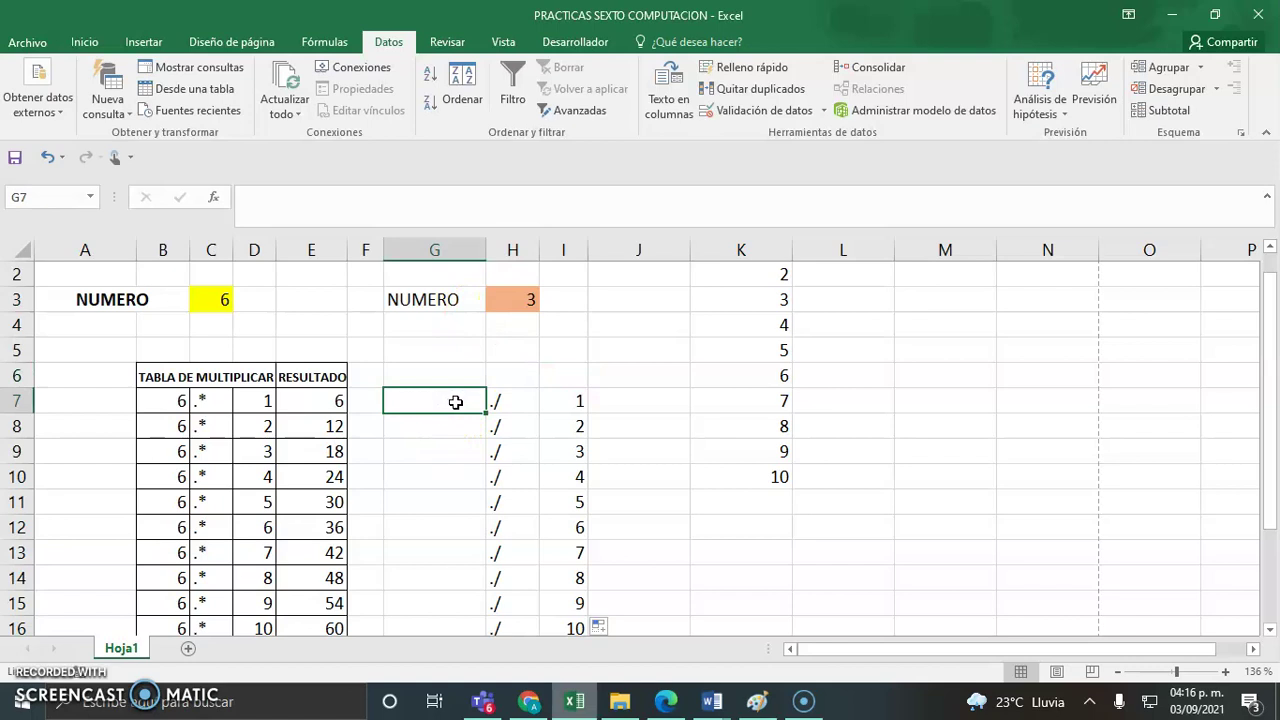
type("3")
key("Return")
type("3")
key("Return")
type("3")
key("Return")
key("Up")
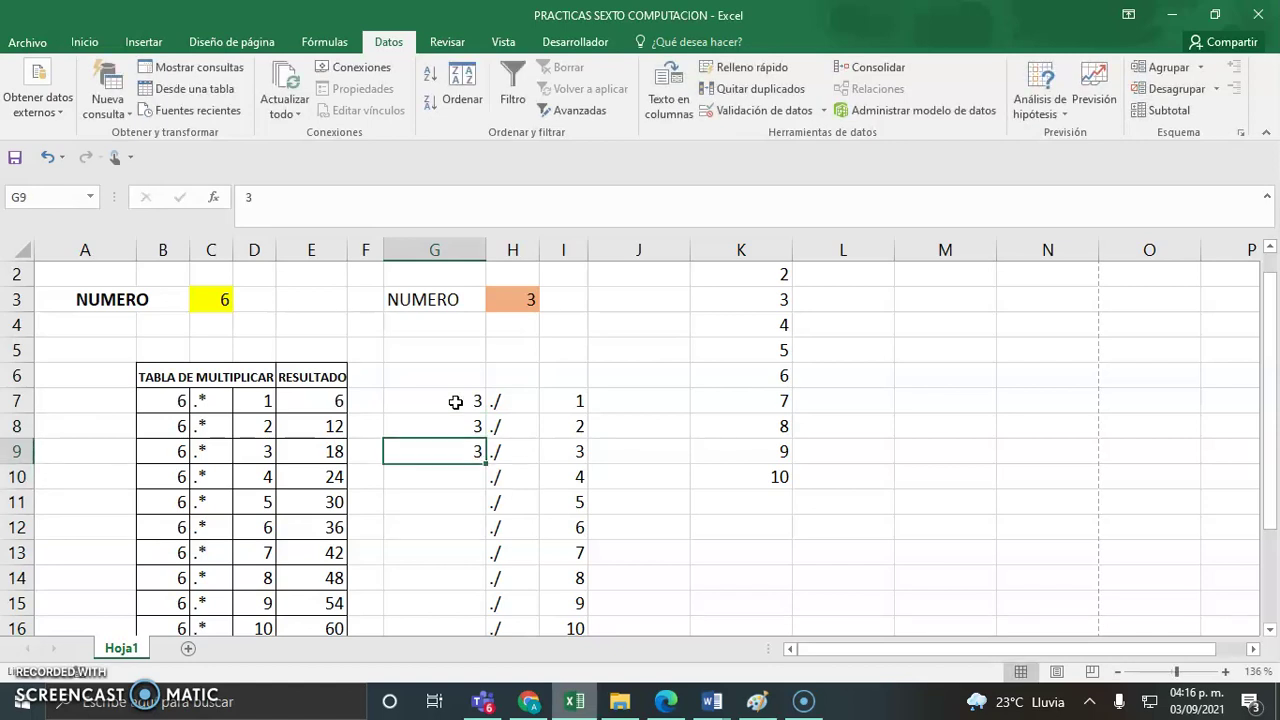
Clear the fixed numbers in G7 to G9
left_click(455, 402)
key("shift+Down")
key("shift+Down")
key("shift+Down")
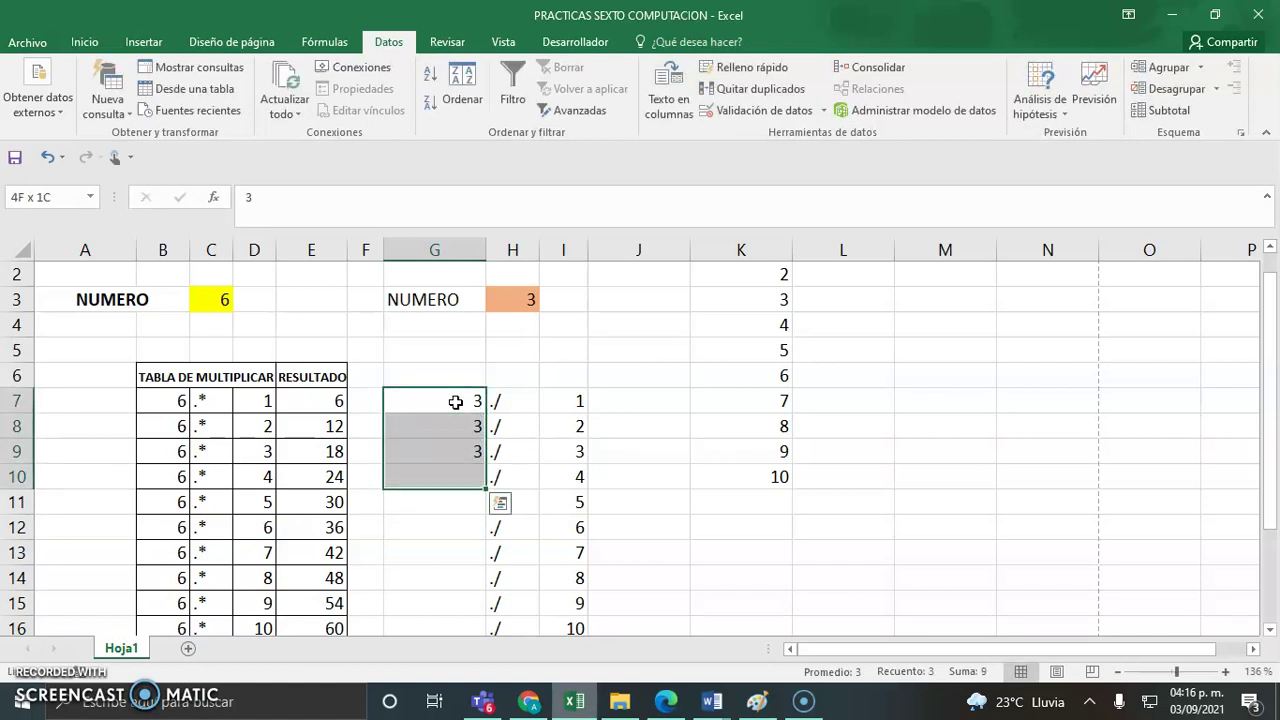
key("Delete")
Link cell G7 to the number cell with the formula =H3
left_click(456, 402)
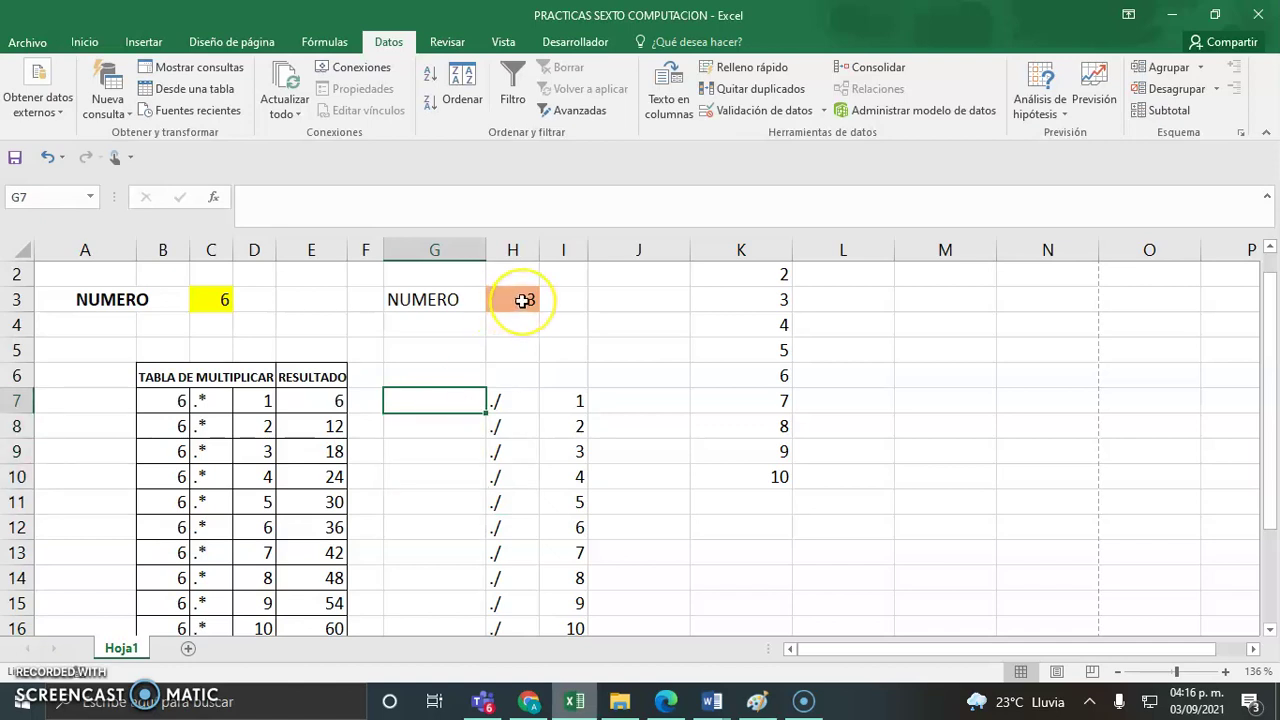
type("=")
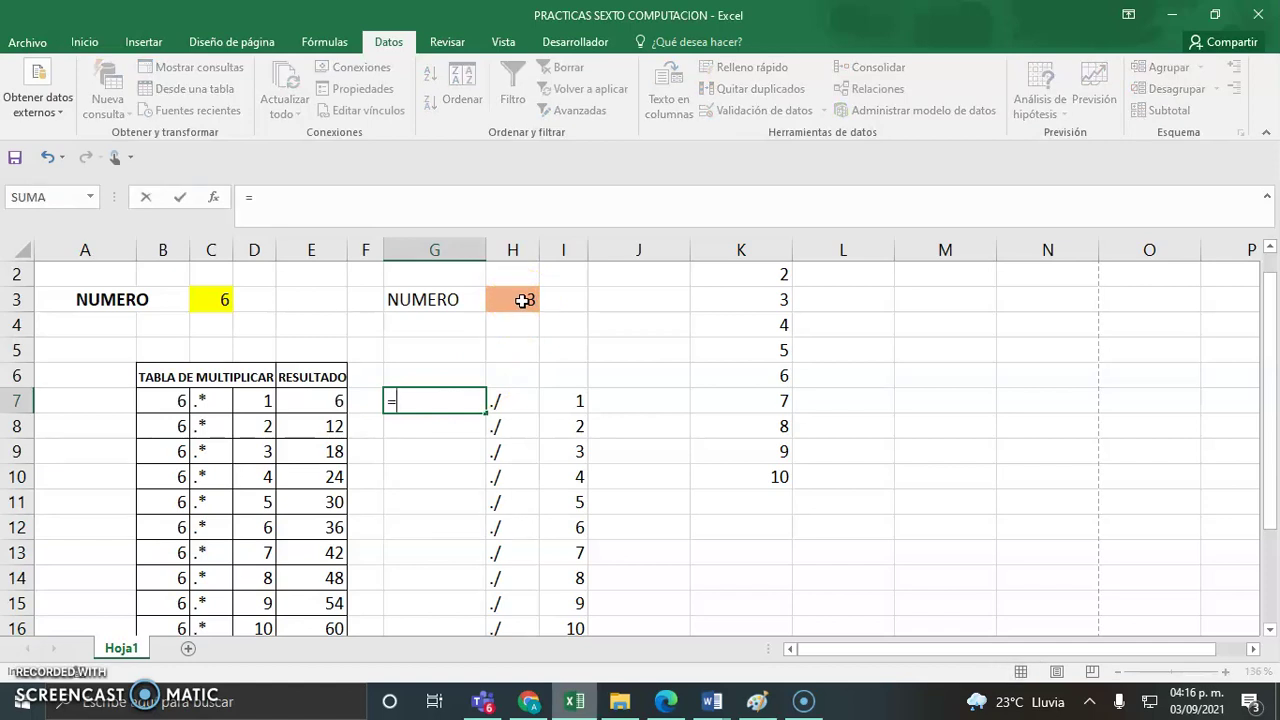
left_click(522, 300)
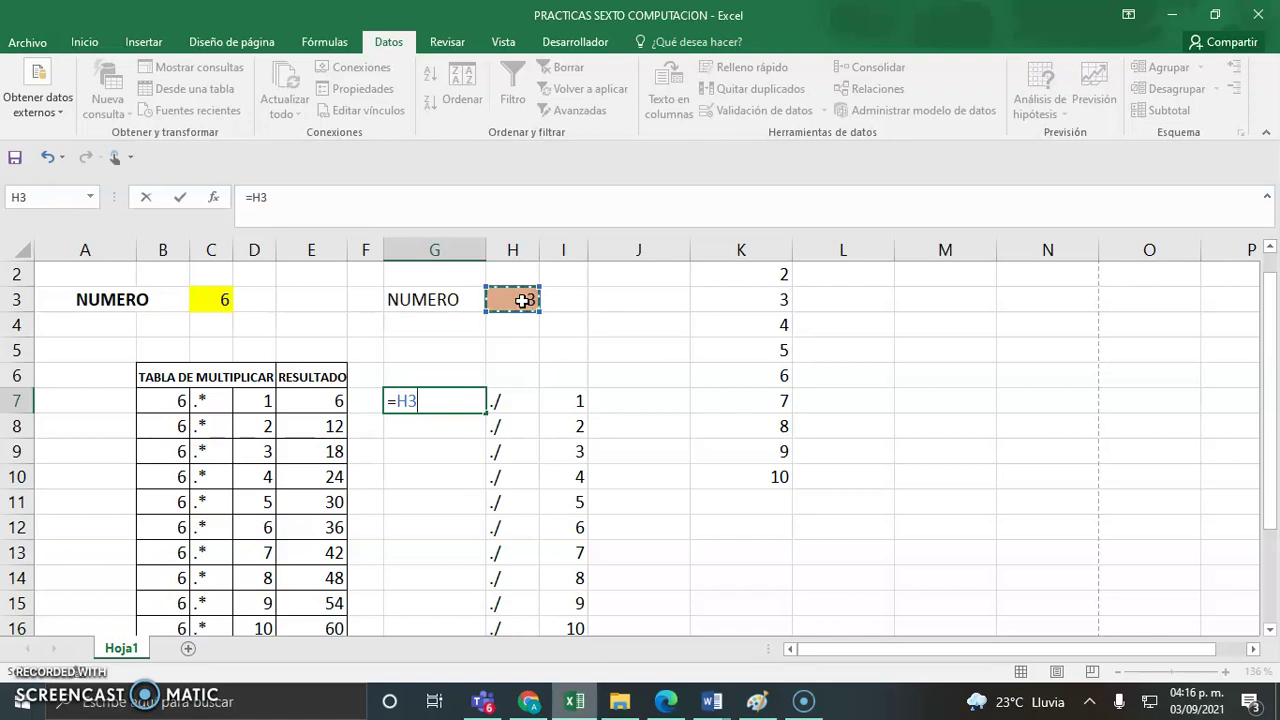
key("Return")
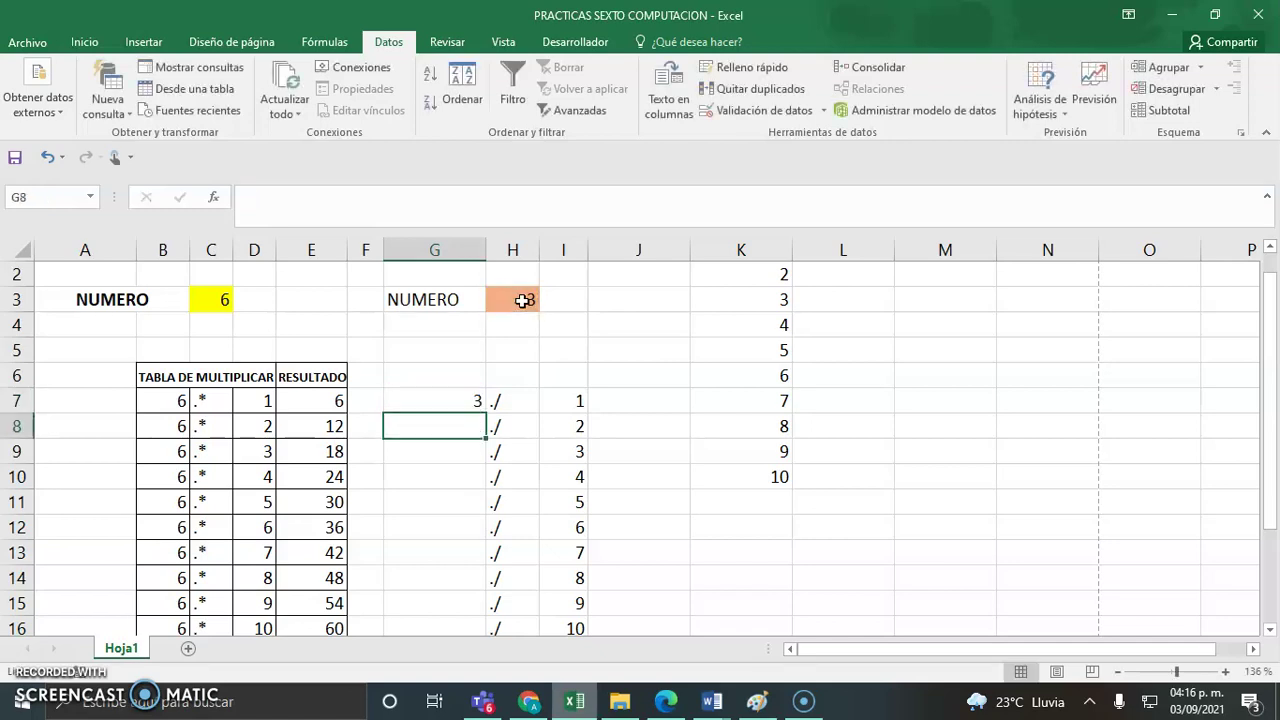
Test the link in G7 by choosing 7 from the H3 dropdown list and then 3 again
left_click(526, 297)
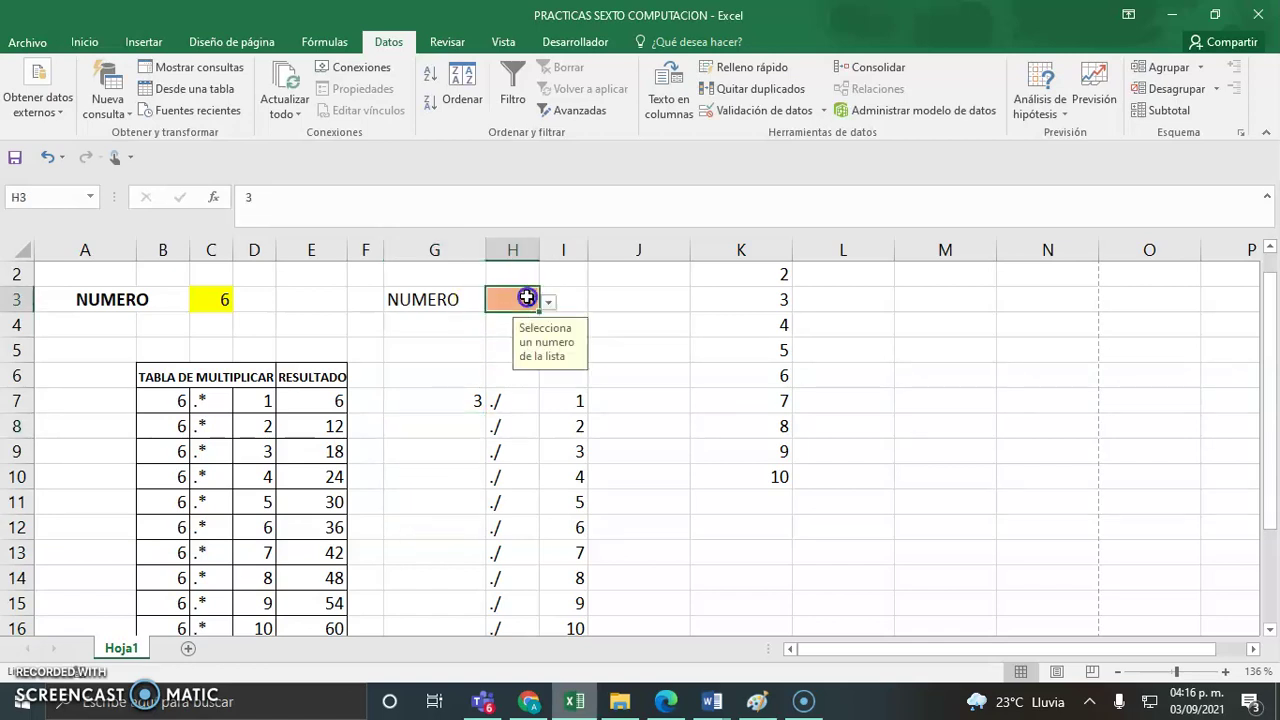
left_click(548, 301)
left_click(473, 393)
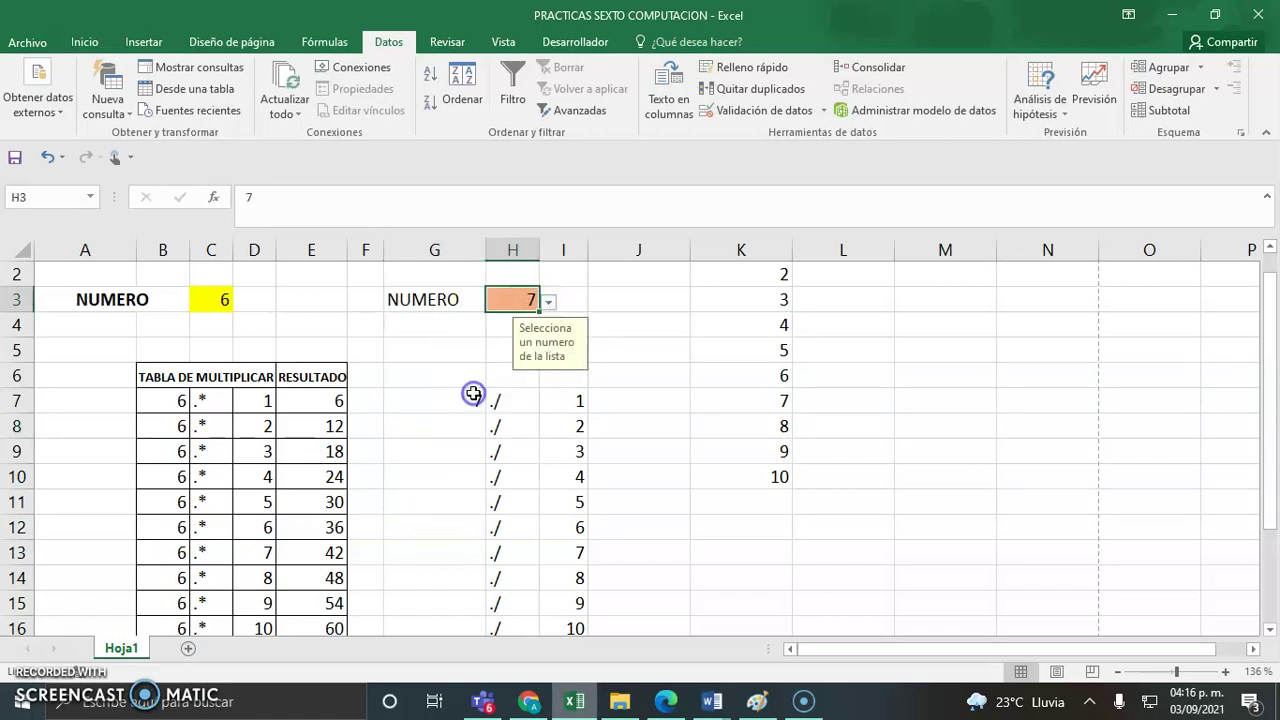
left_click(549, 302)
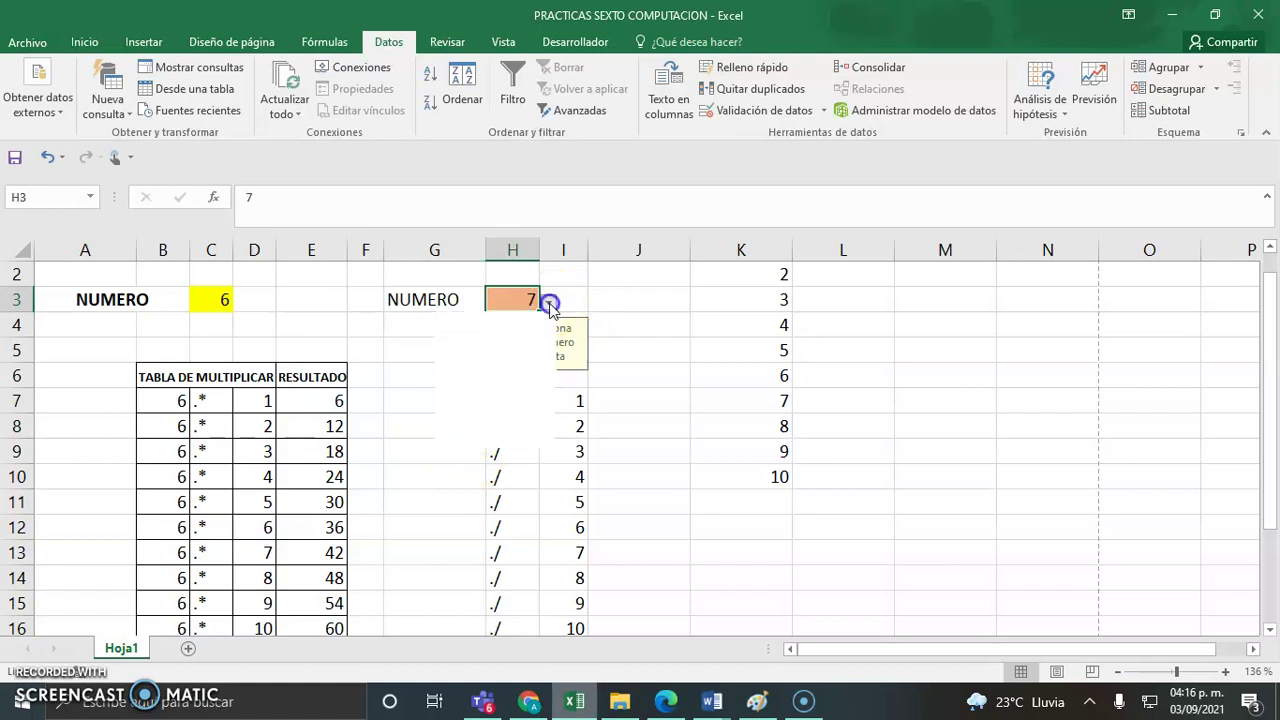
left_click(465, 316)
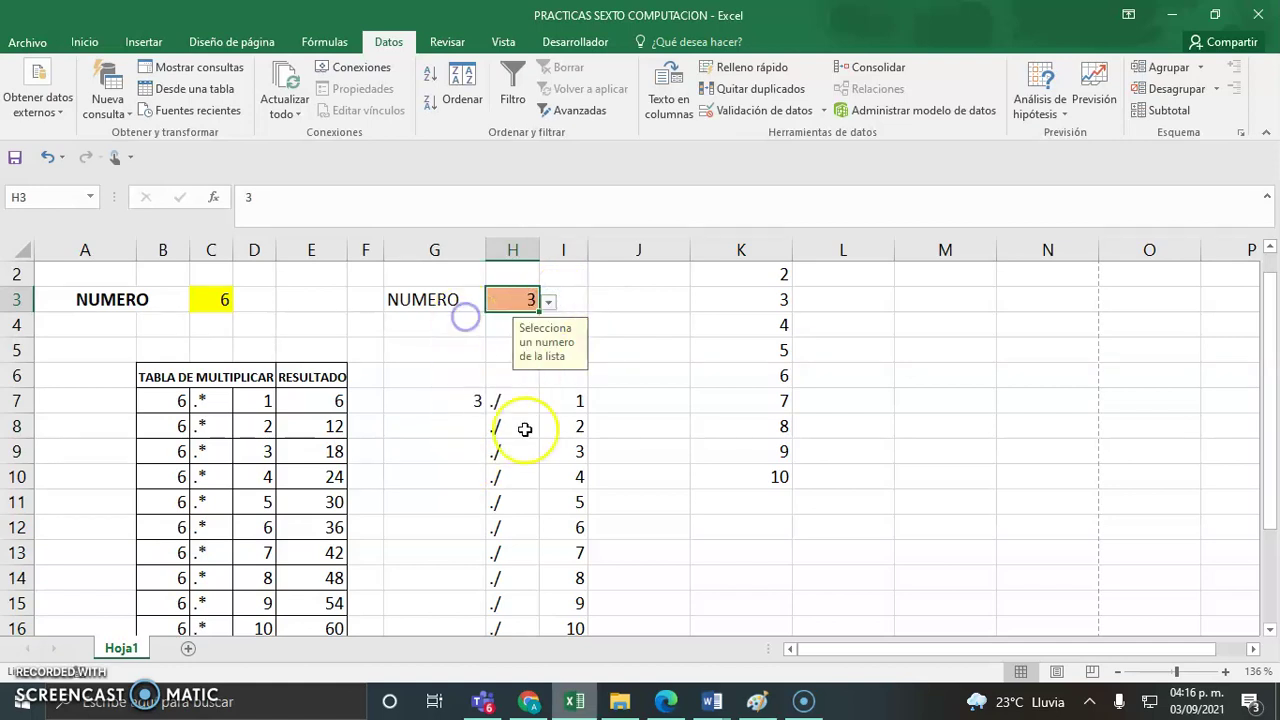
Try filling the relative formula =H3 from G7 down to G16
left_click(455, 405)
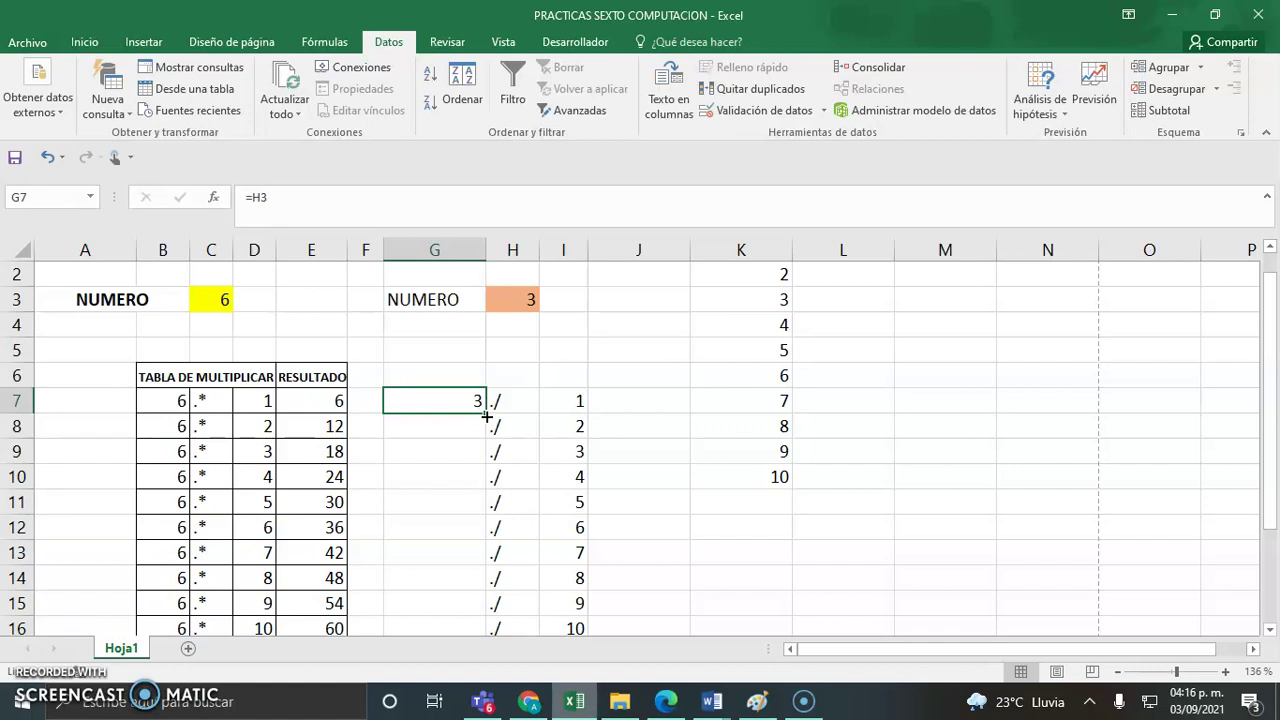
left_click_drag(486, 416, 486, 569)
left_click_drag(484, 558, 485, 560)
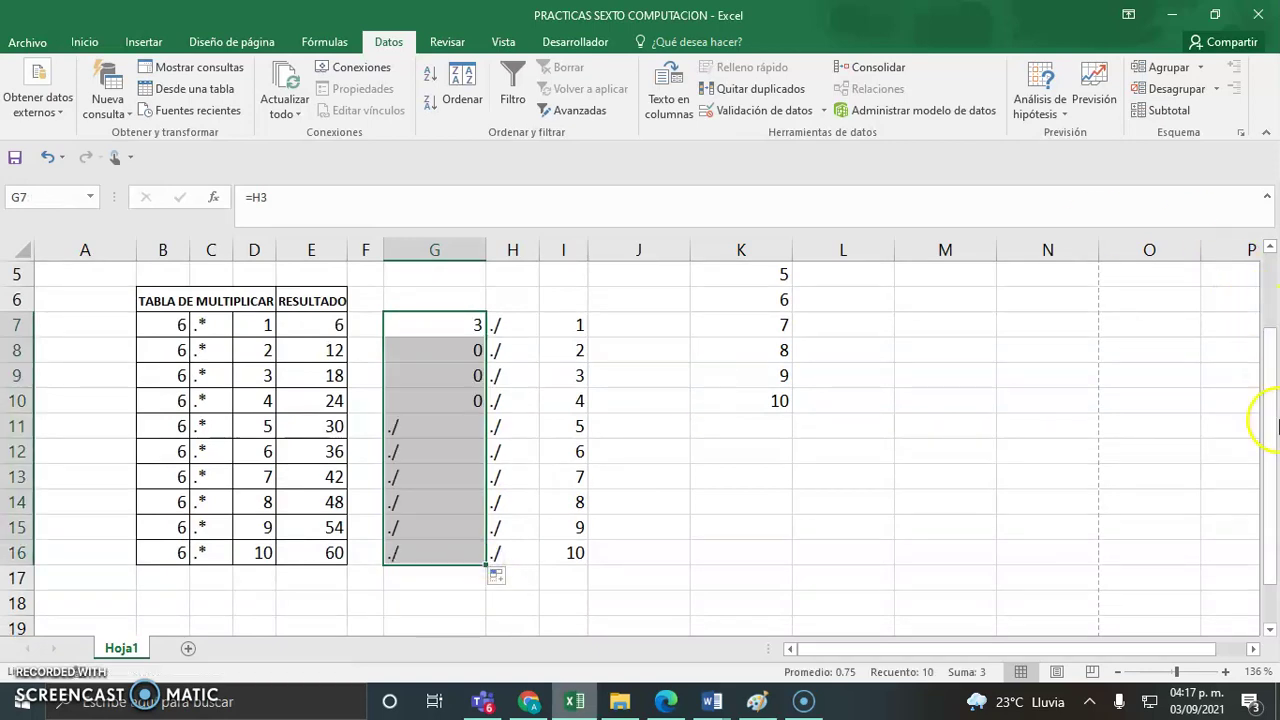
Change the G7 formula to the absolute reference =$H$3 and fill it down to G16
left_click_drag(1266, 420, 1270, 365)
left_click(449, 371)
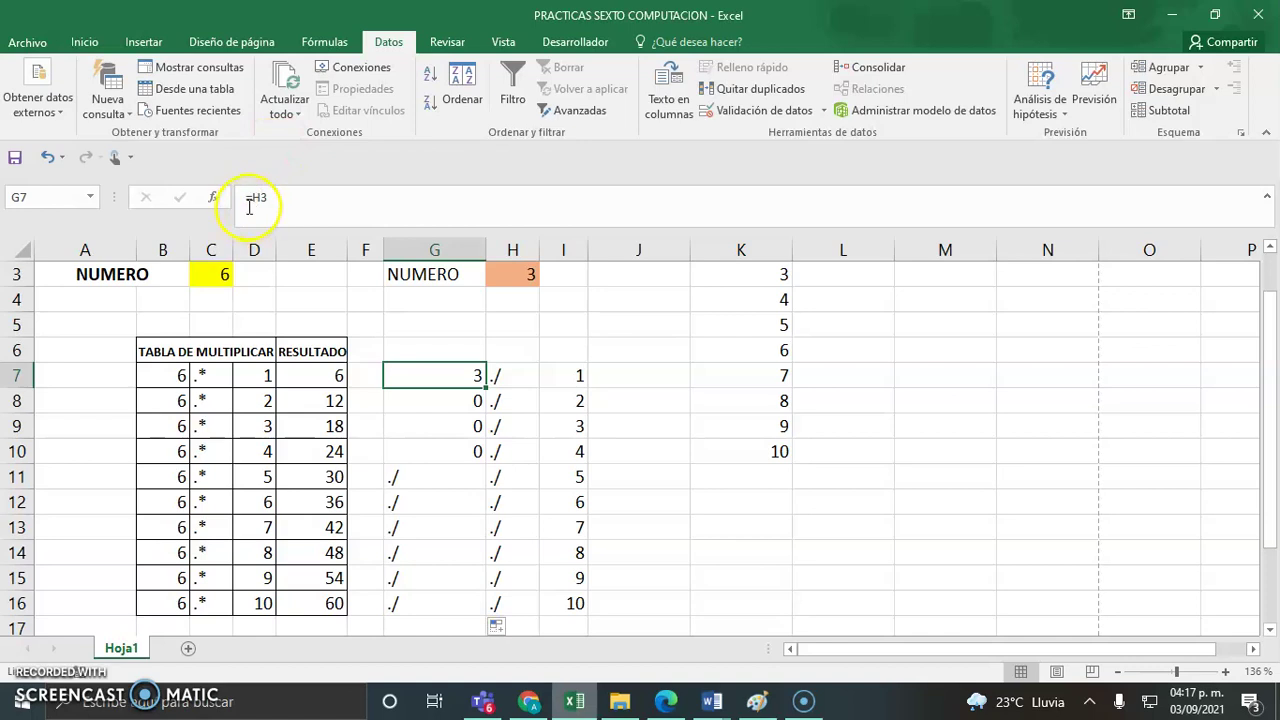
double_click(432, 379)
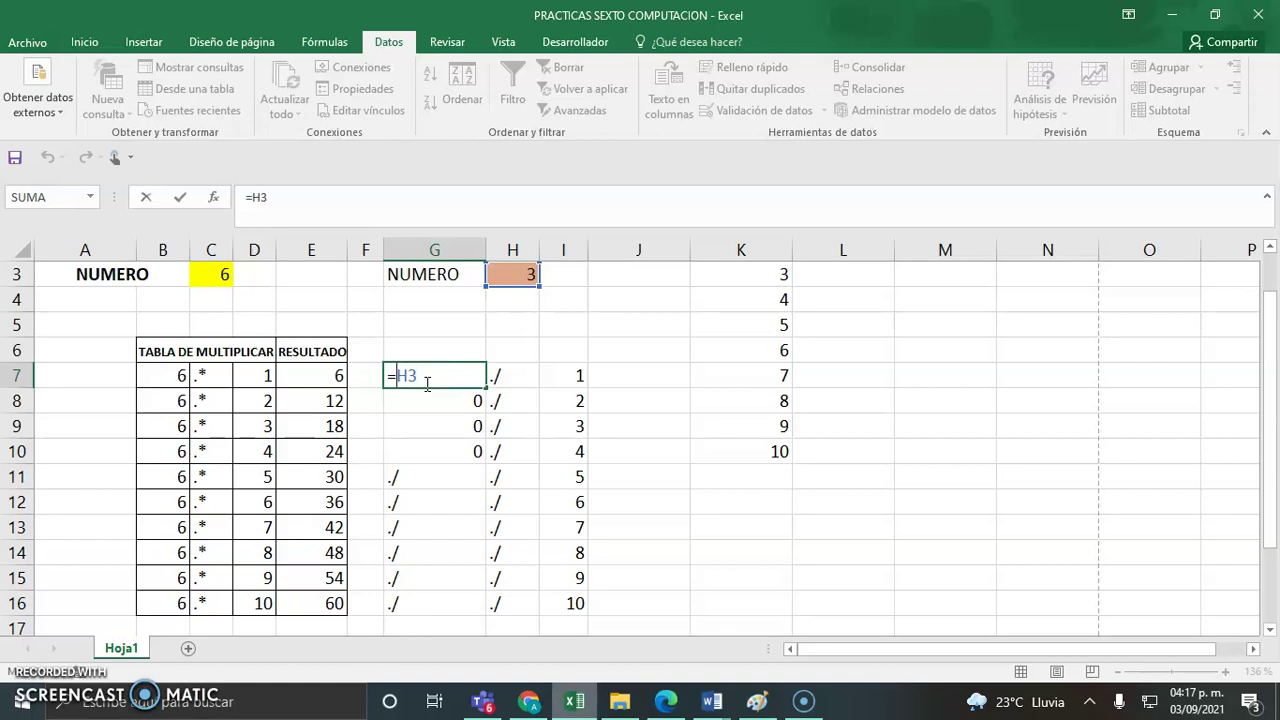
type("$H$")
key("Return")
left_click(463, 376)
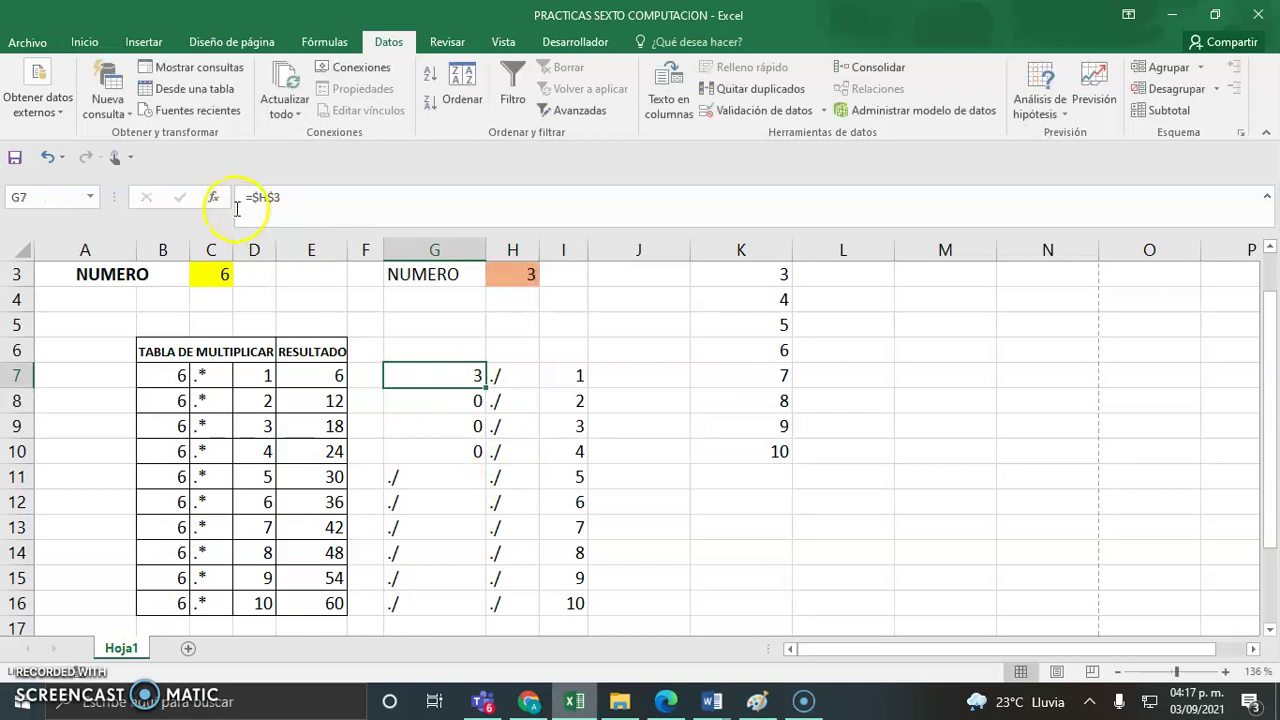
left_click_drag(484, 394, 483, 612)
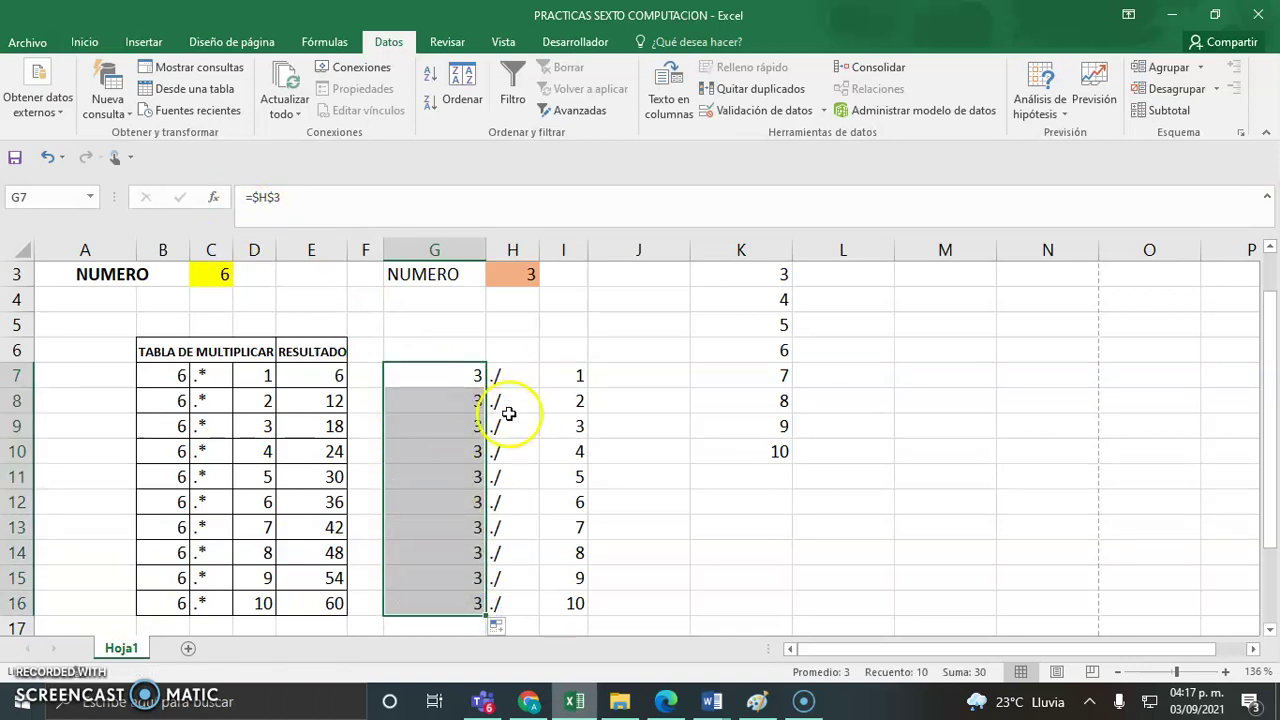
Choose 6 from the H3 dropdown list
left_click(516, 275)
left_click(549, 277)
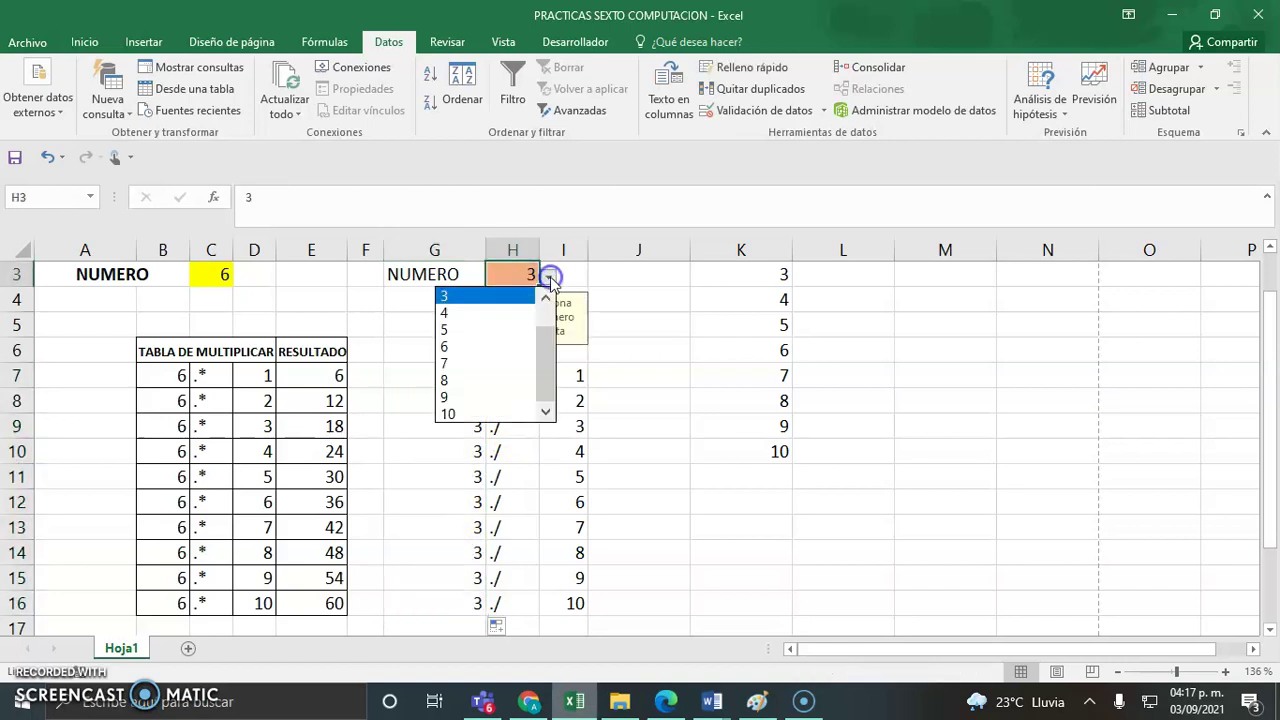
left_click(477, 347)
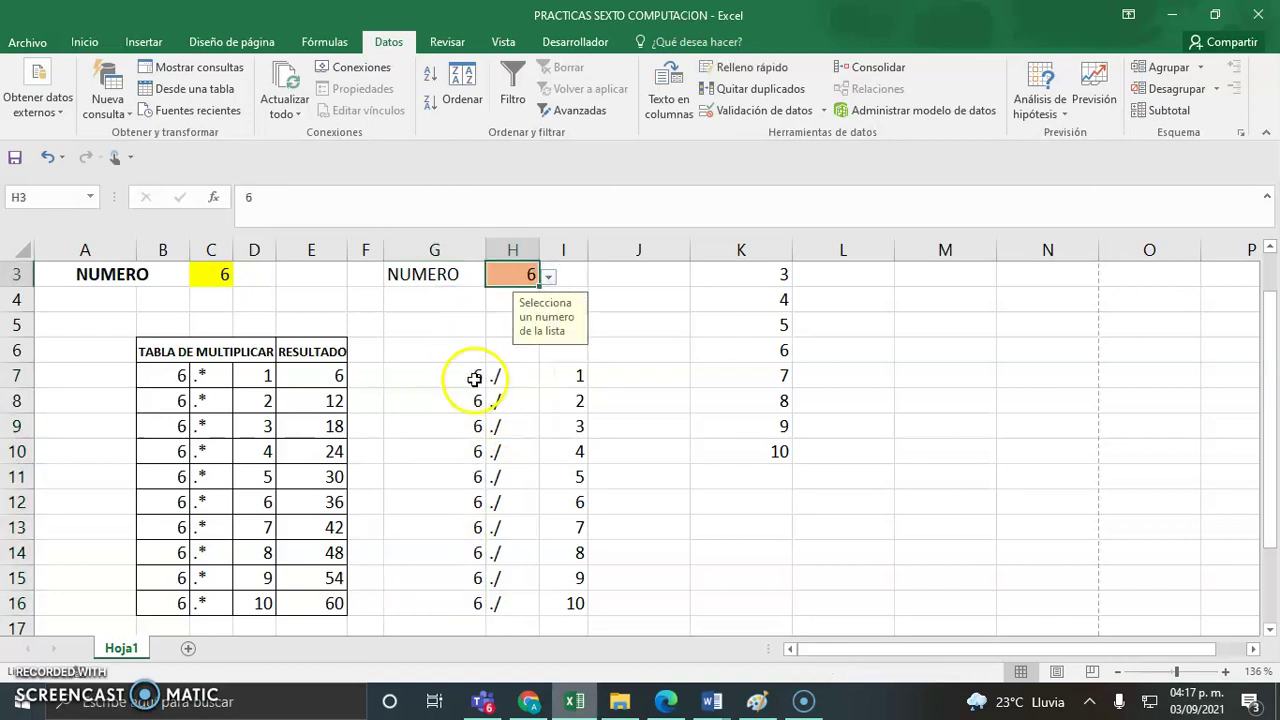
Go through cells G7 to G16 and examine which cell each formula refers to
left_click(474, 379)
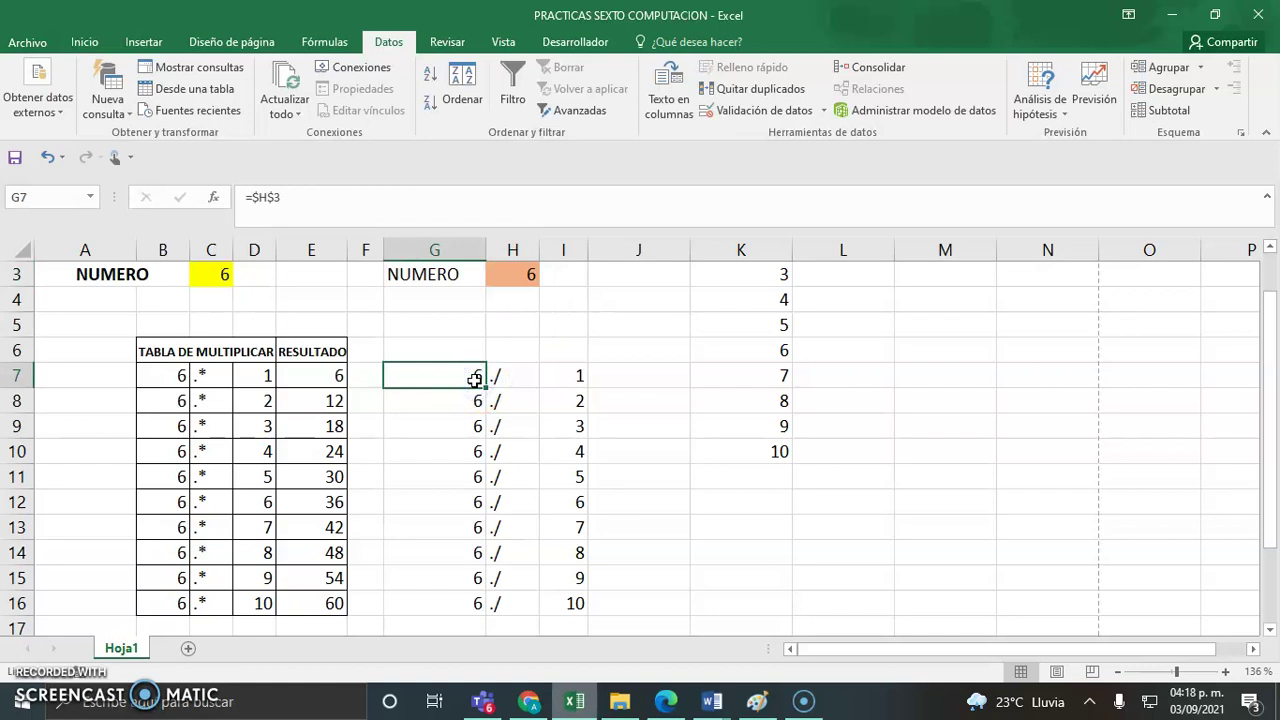
key("Down")
key("Down")
key("Down")
key("Down")
key("Down")
key("Down")
key("Down")
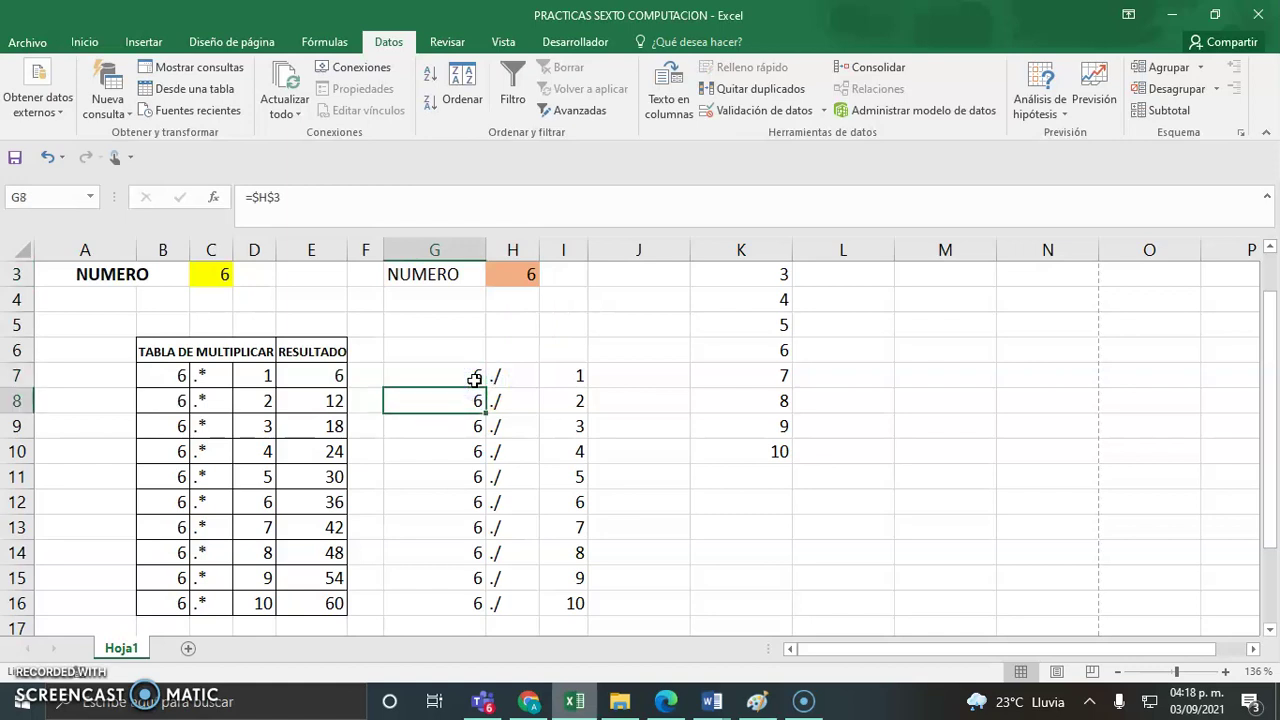
key("Down")
key("Down")
key("Down")
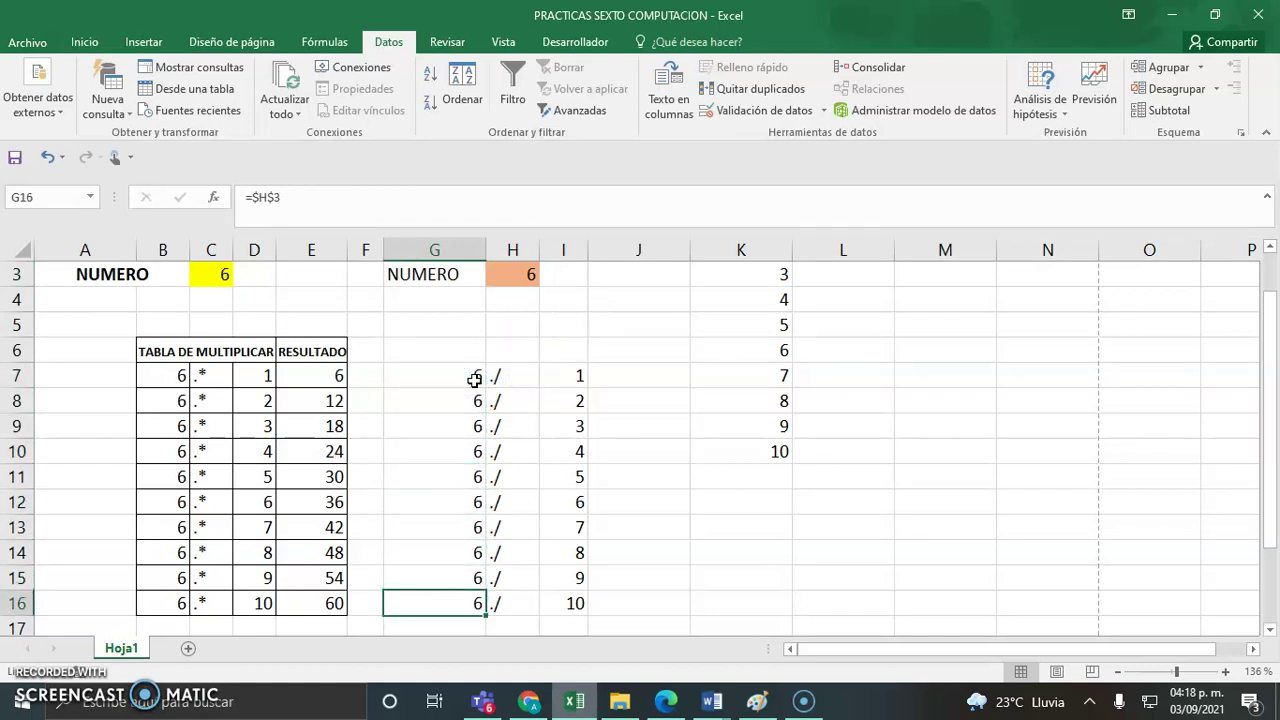
key("Up")
key("Up")
key("Up")
key("Up")
key("Up")
key("Up")
key("Up")
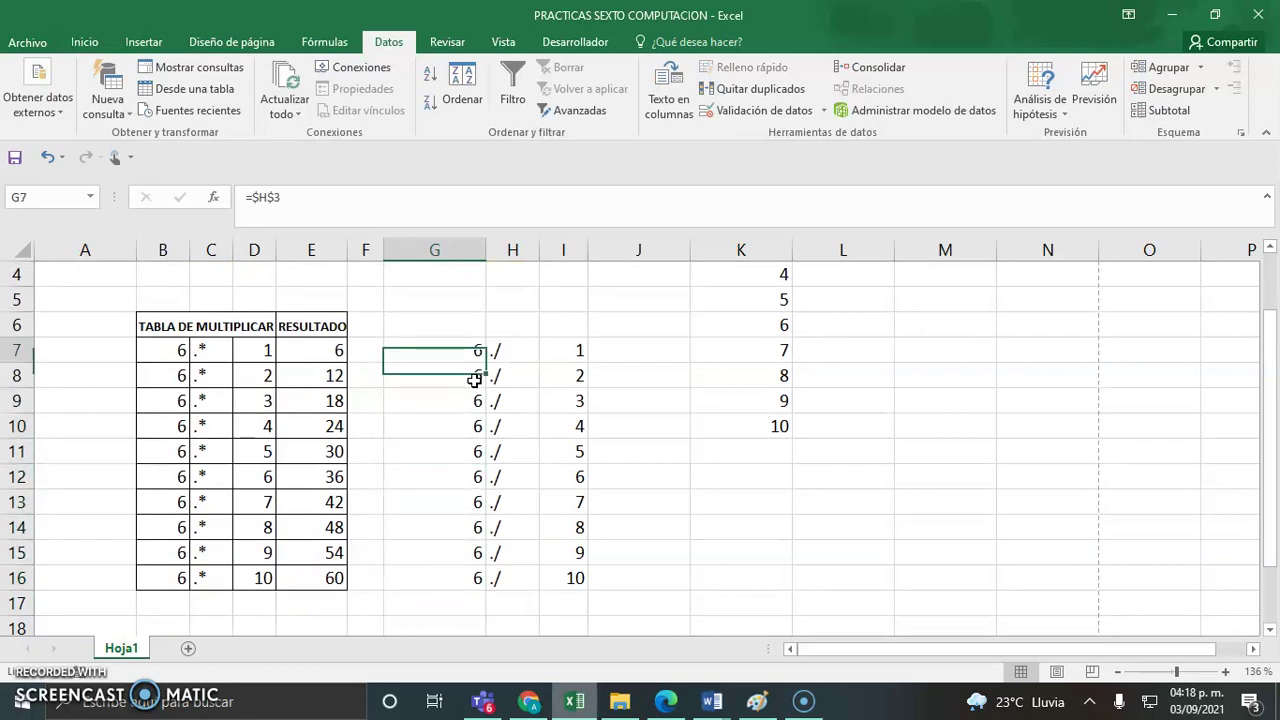
key("ctrl+Home")
left_click(717, 389)
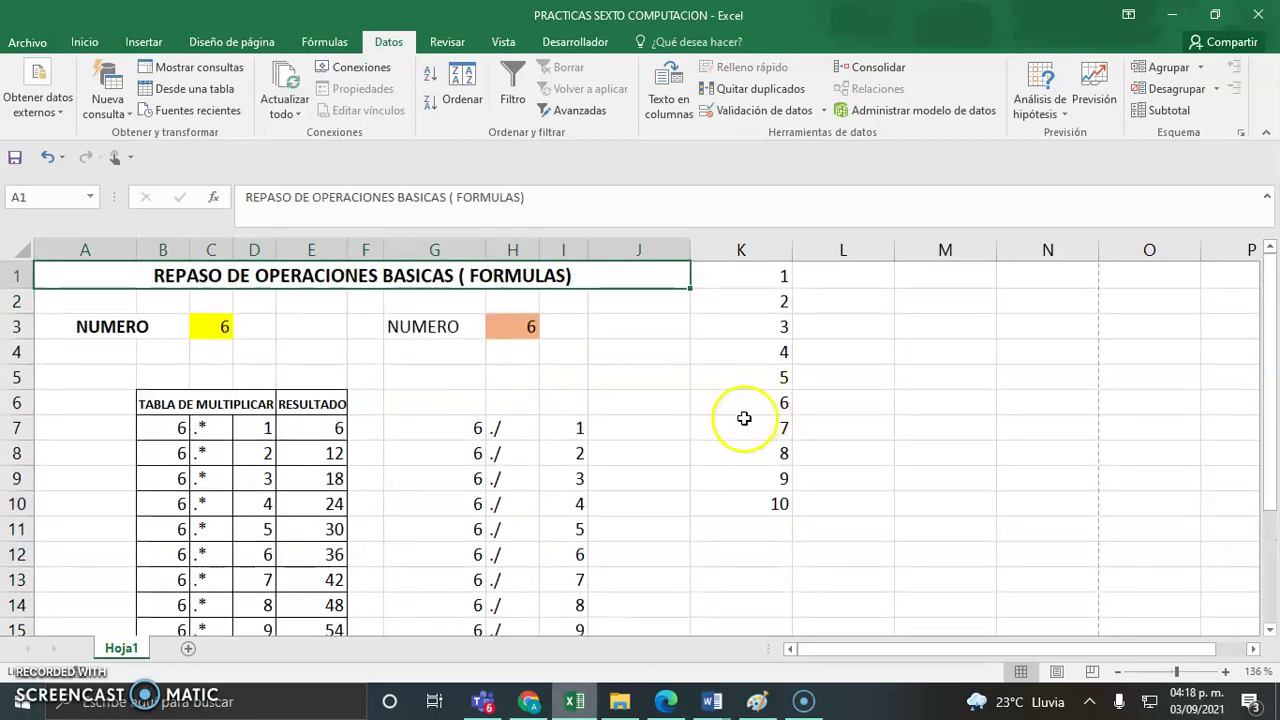
left_click(458, 430)
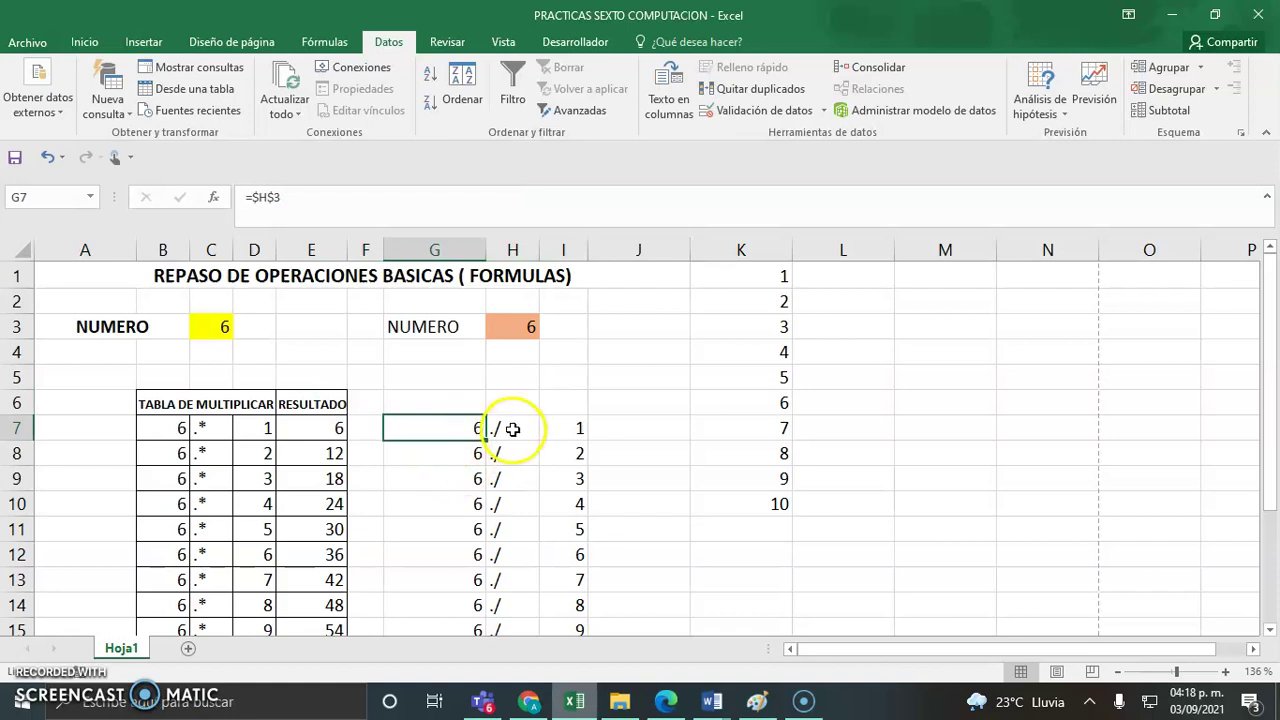
Enter the division formula =G7/I7 in J7 and fill it down to J16
left_click(633, 431)
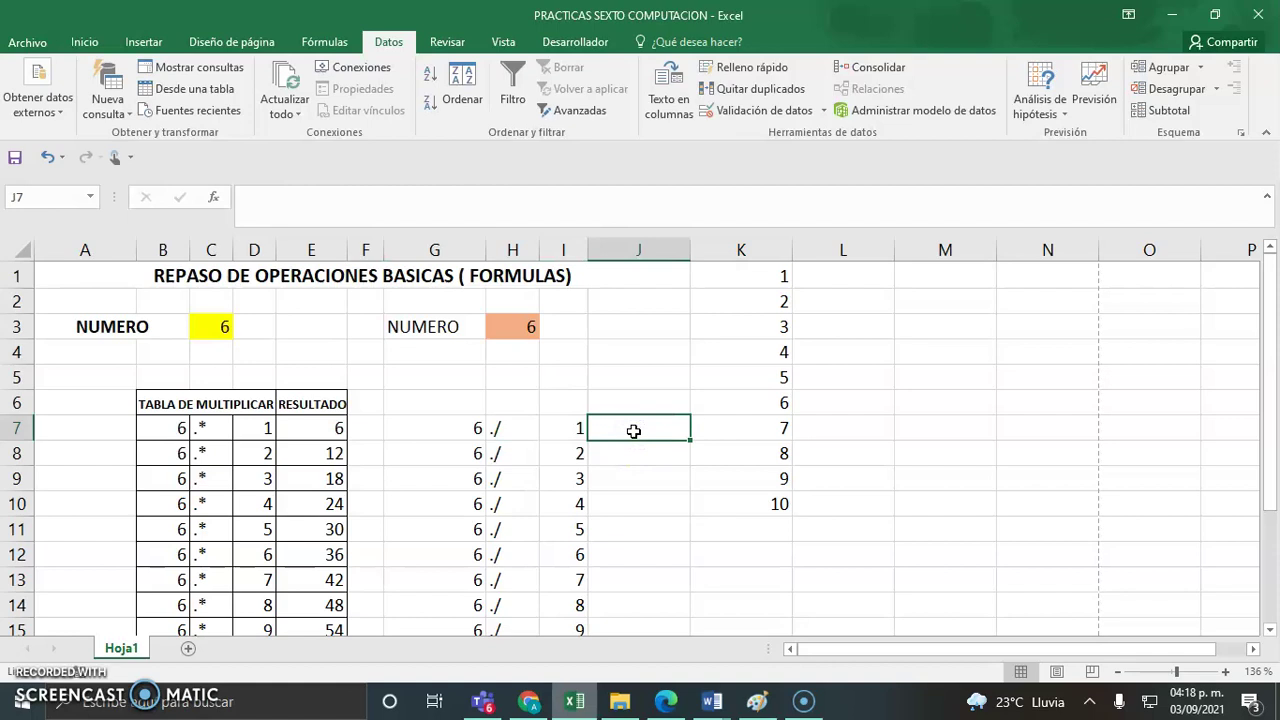
type("=")
left_click(464, 428)
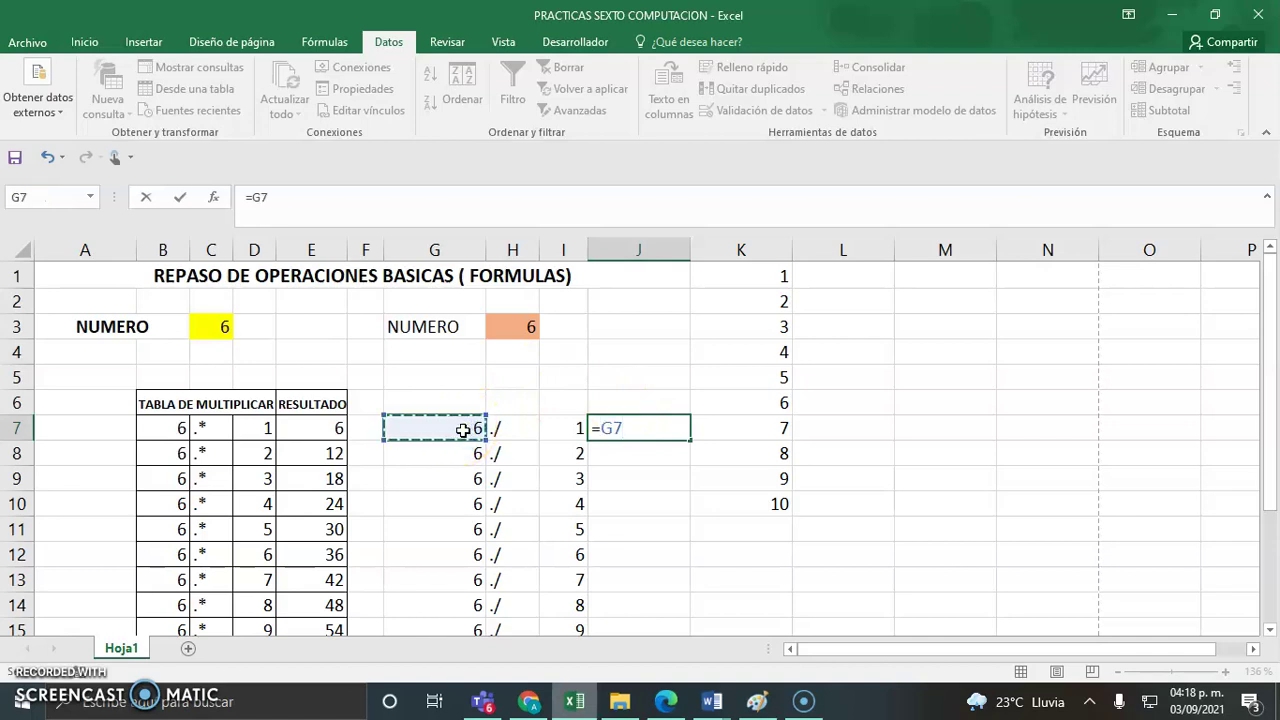
type("/")
left_click(571, 428)
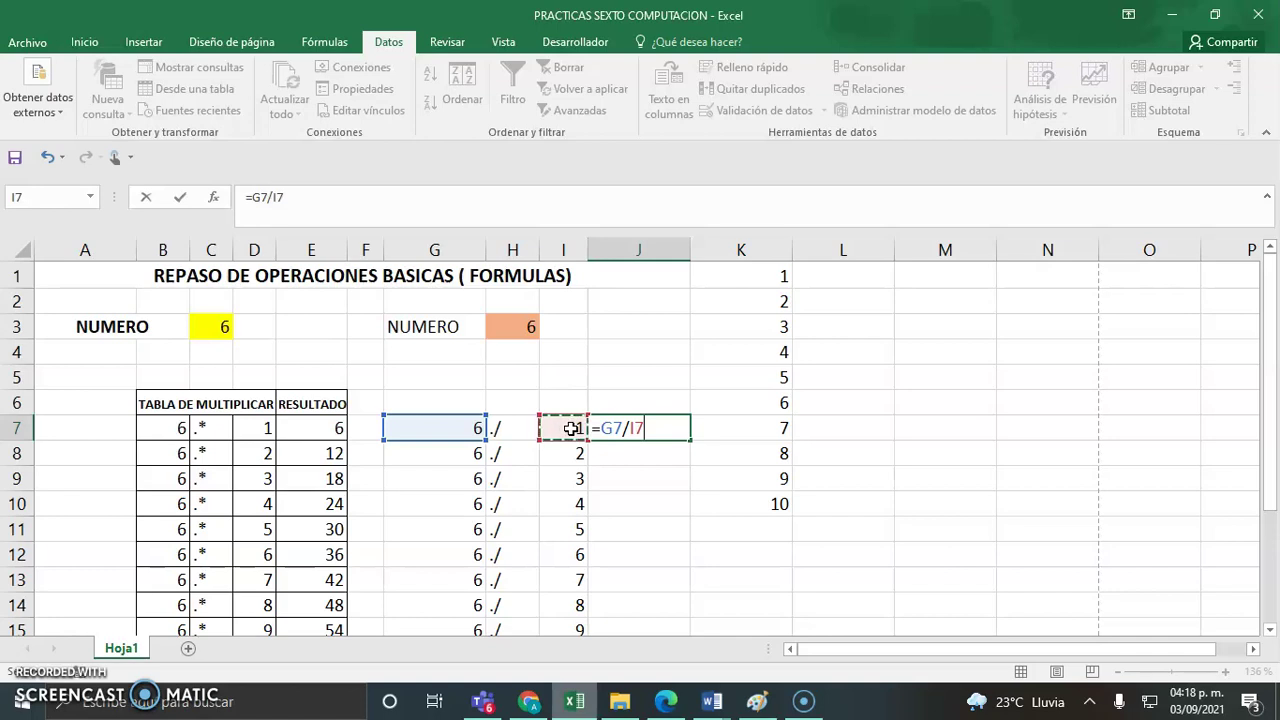
key("Return")
left_click(656, 430)
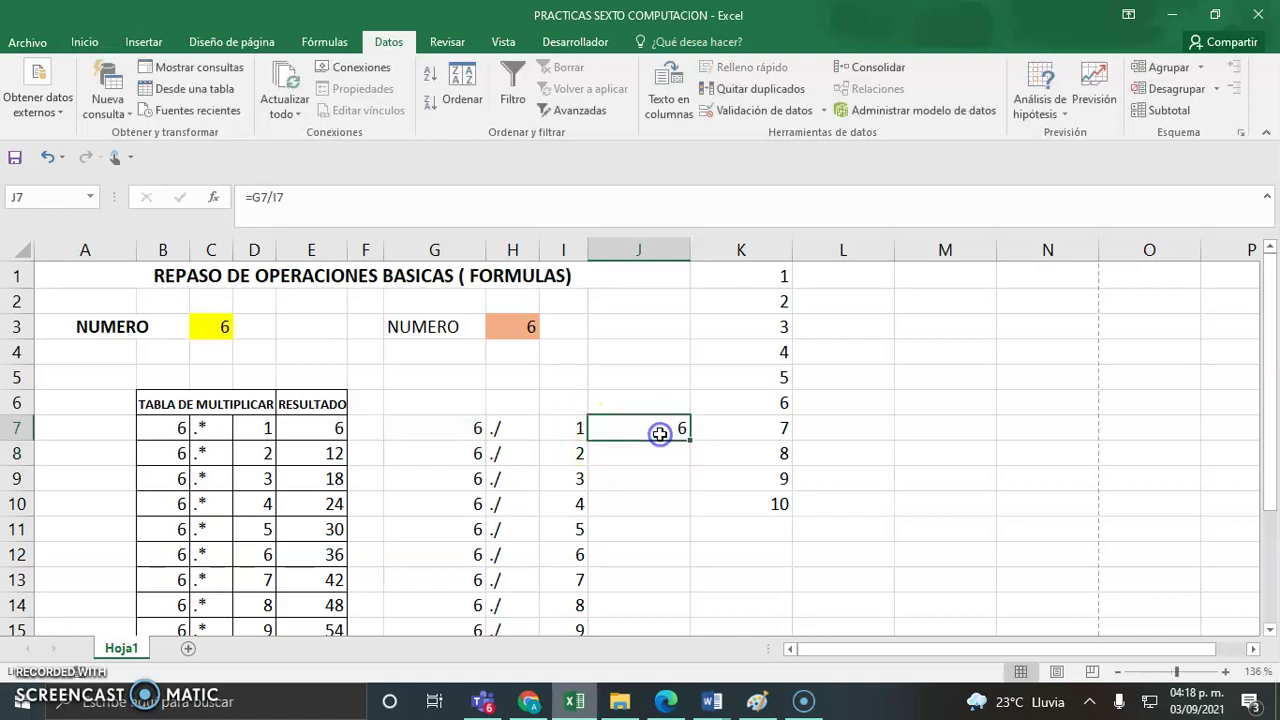
left_click_drag(691, 460, 667, 580)
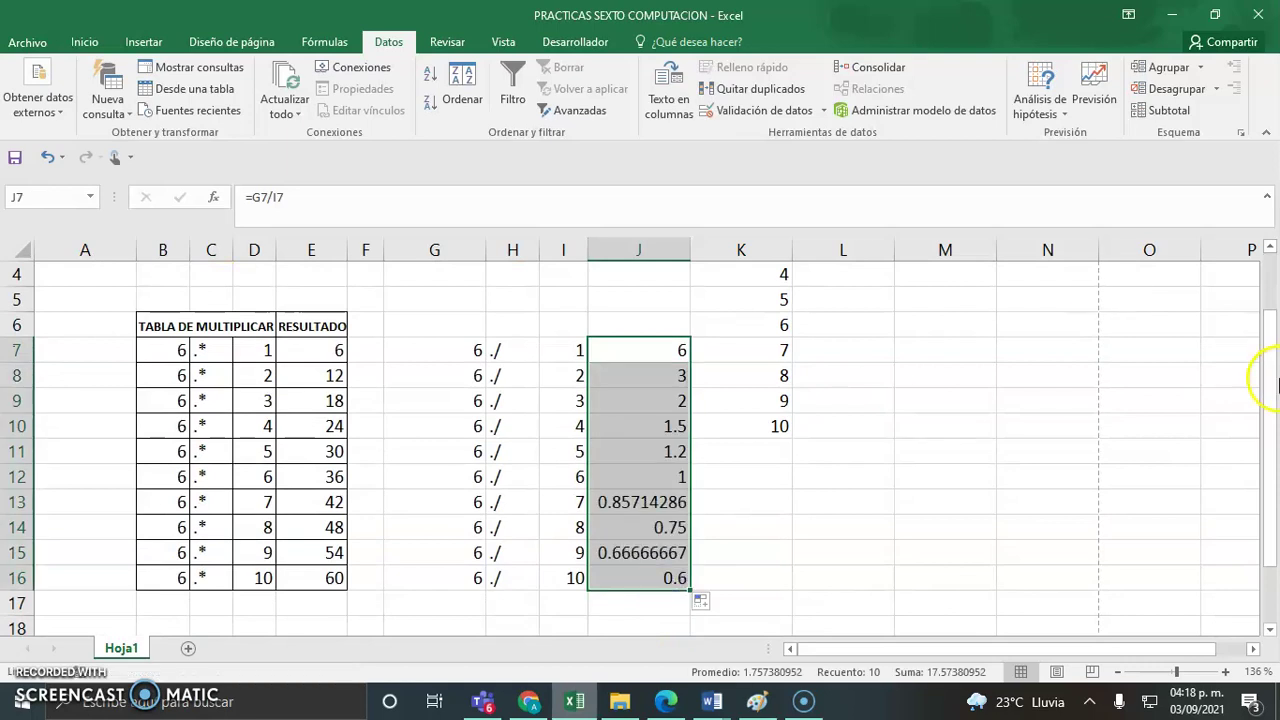
Choose 10 from the H3 dropdown list and check the reference in G7
left_click_drag(1274, 362, 1271, 349)
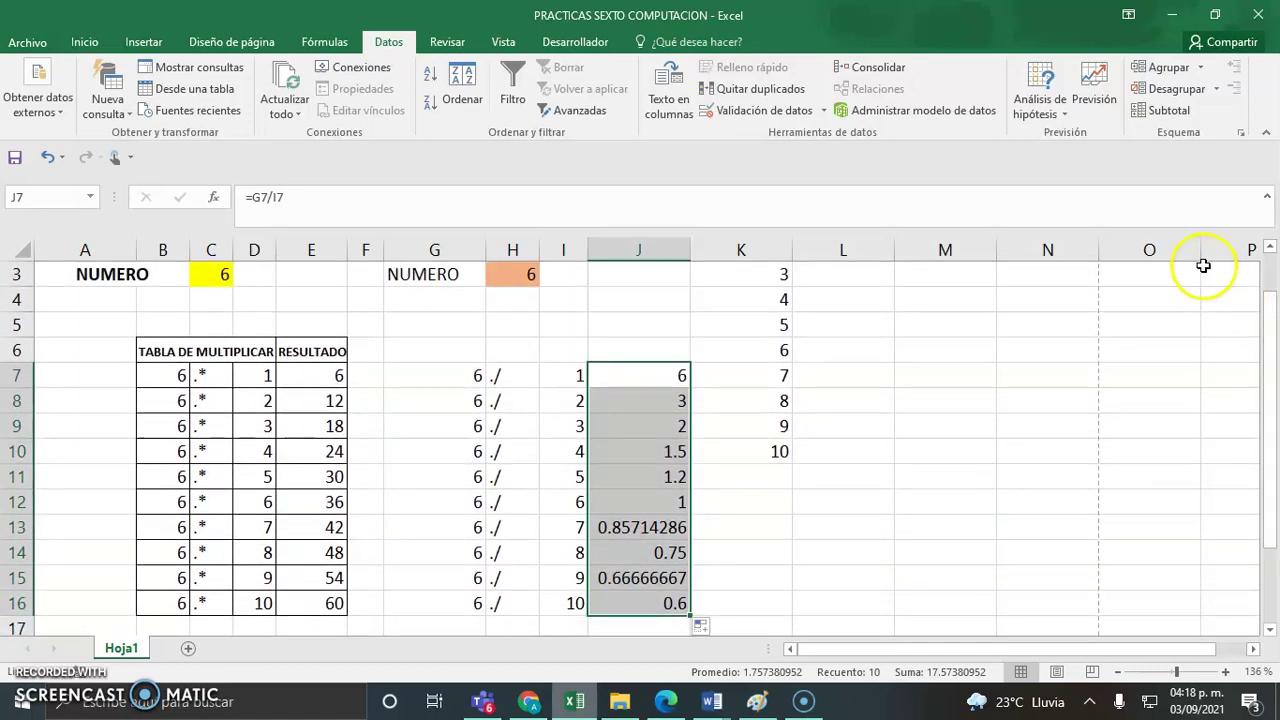
left_click_drag(1266, 337, 1266, 335)
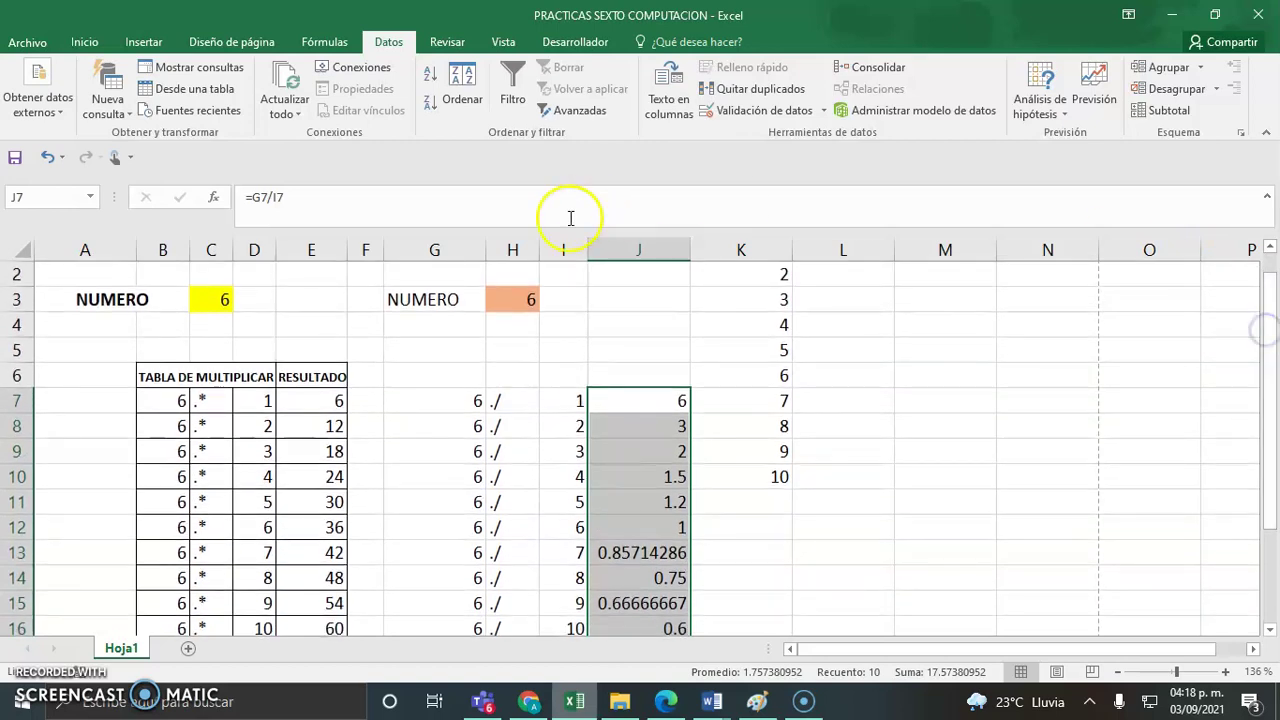
left_click(514, 301)
left_click(547, 304)
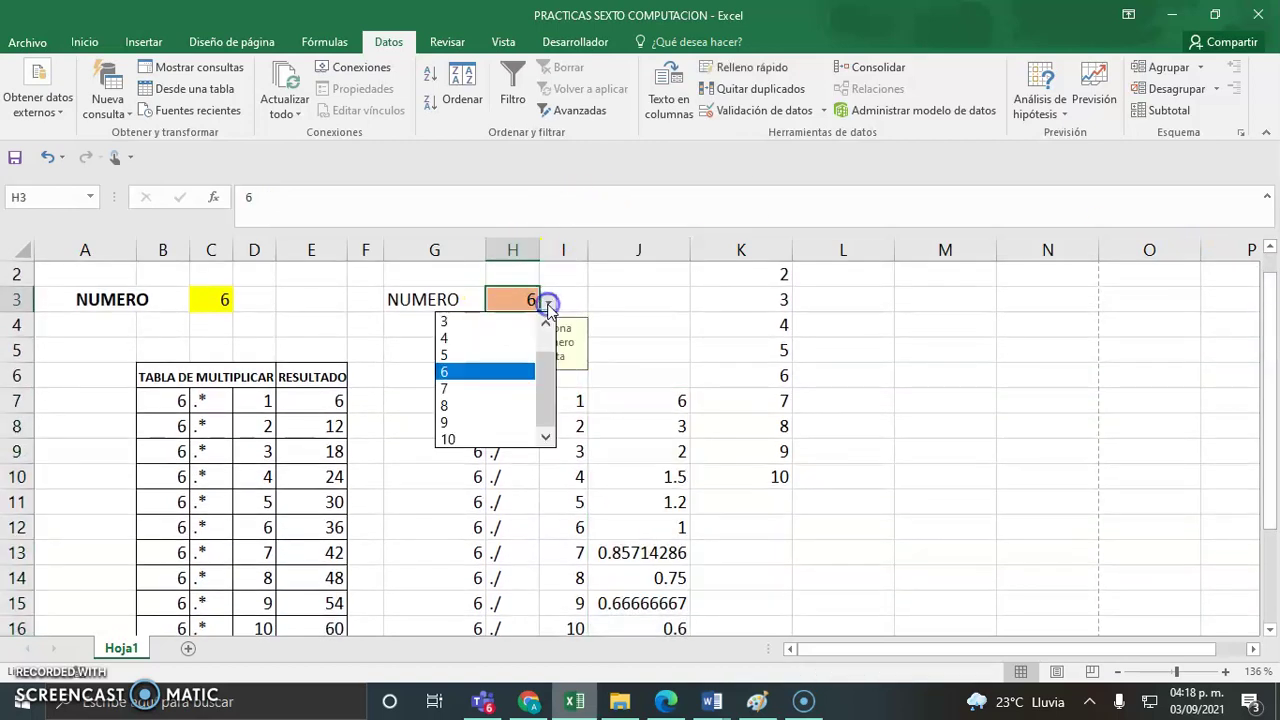
left_click(486, 436)
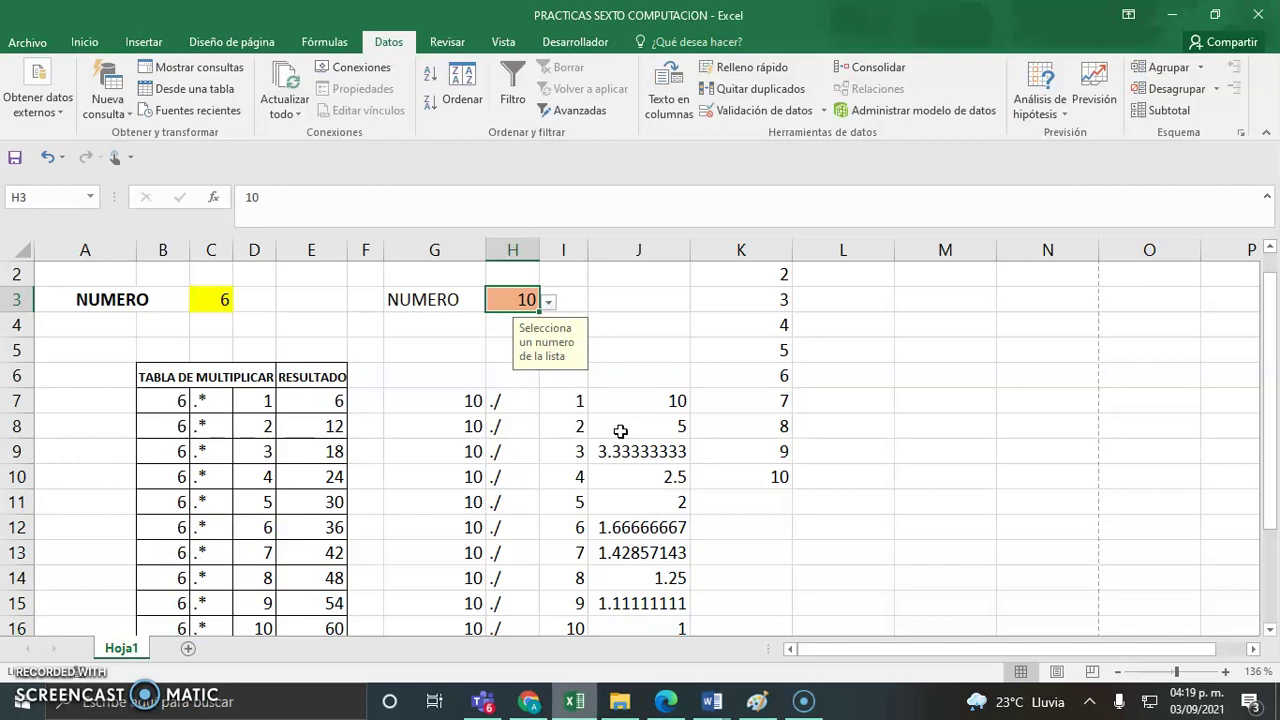
left_click(466, 397)
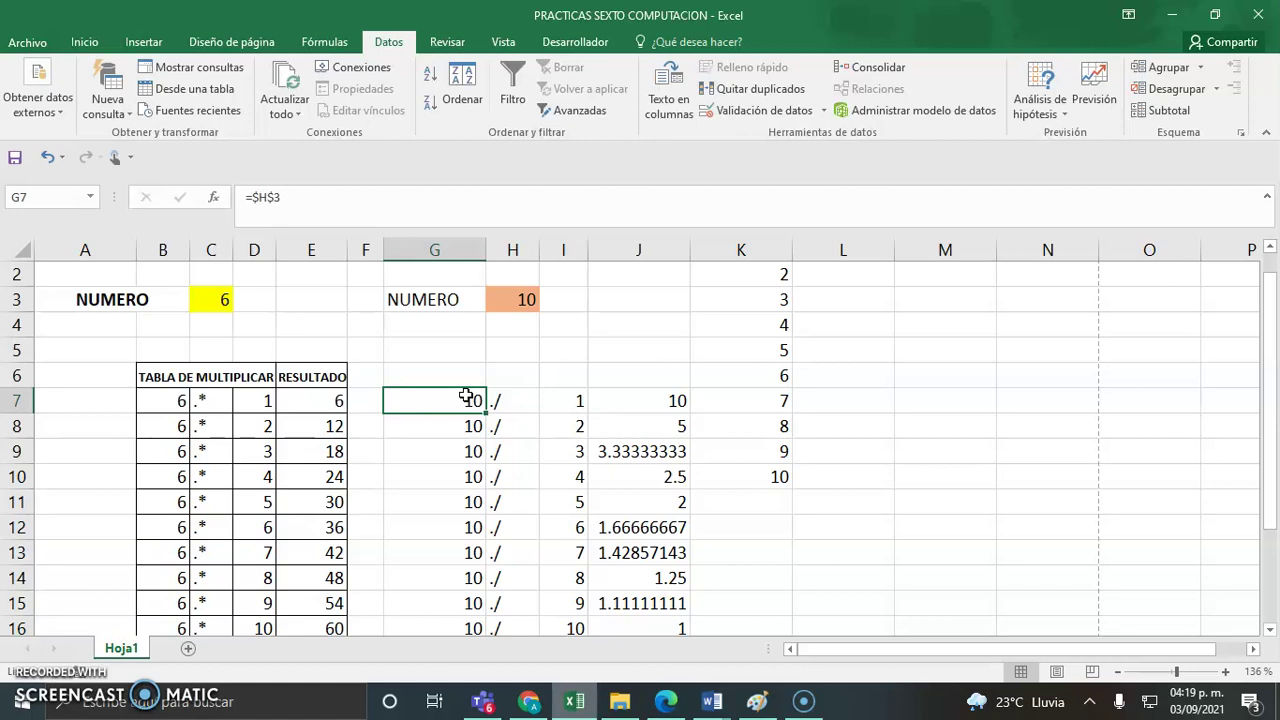
Reduce the division results in J7:J16 to one decimal place
left_click(641, 400)
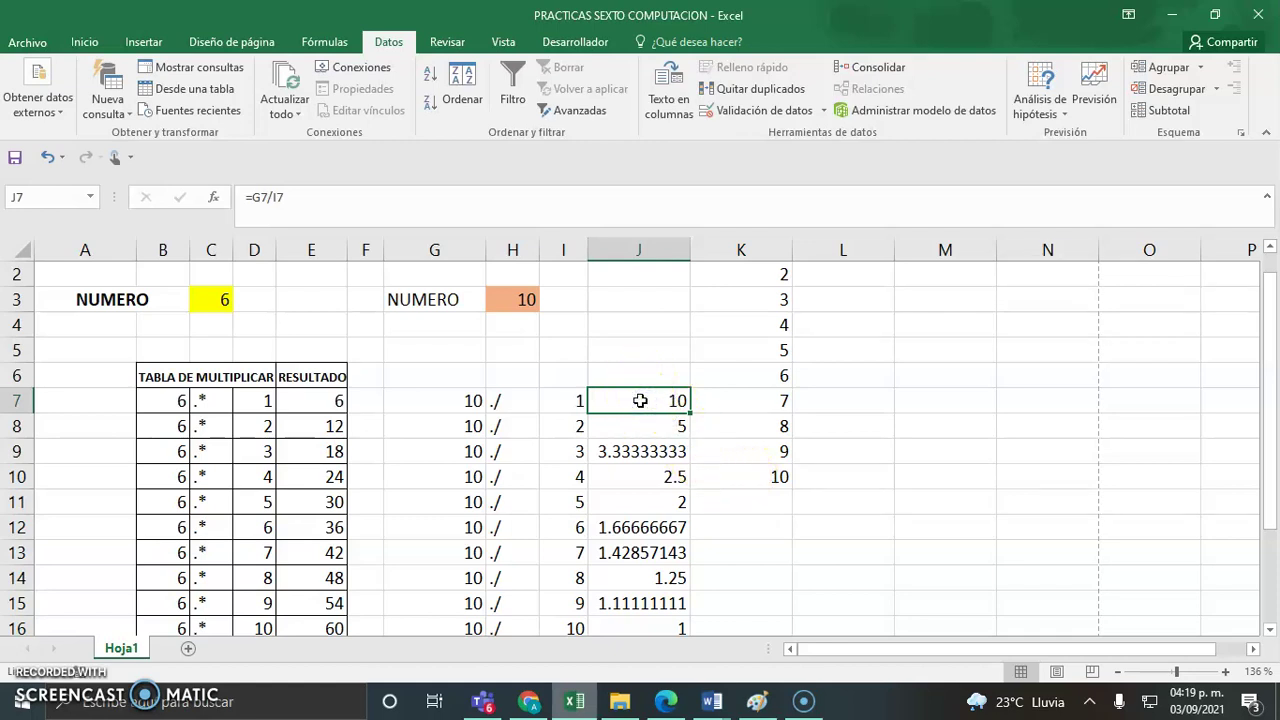
key("shift+Down")
key("shift+Down")
key("shift+Down")
key("shift+Down")
key("shift+Down")
key("shift+Down")
key("shift+Down")
key("shift+Down")
key("shift+Down")
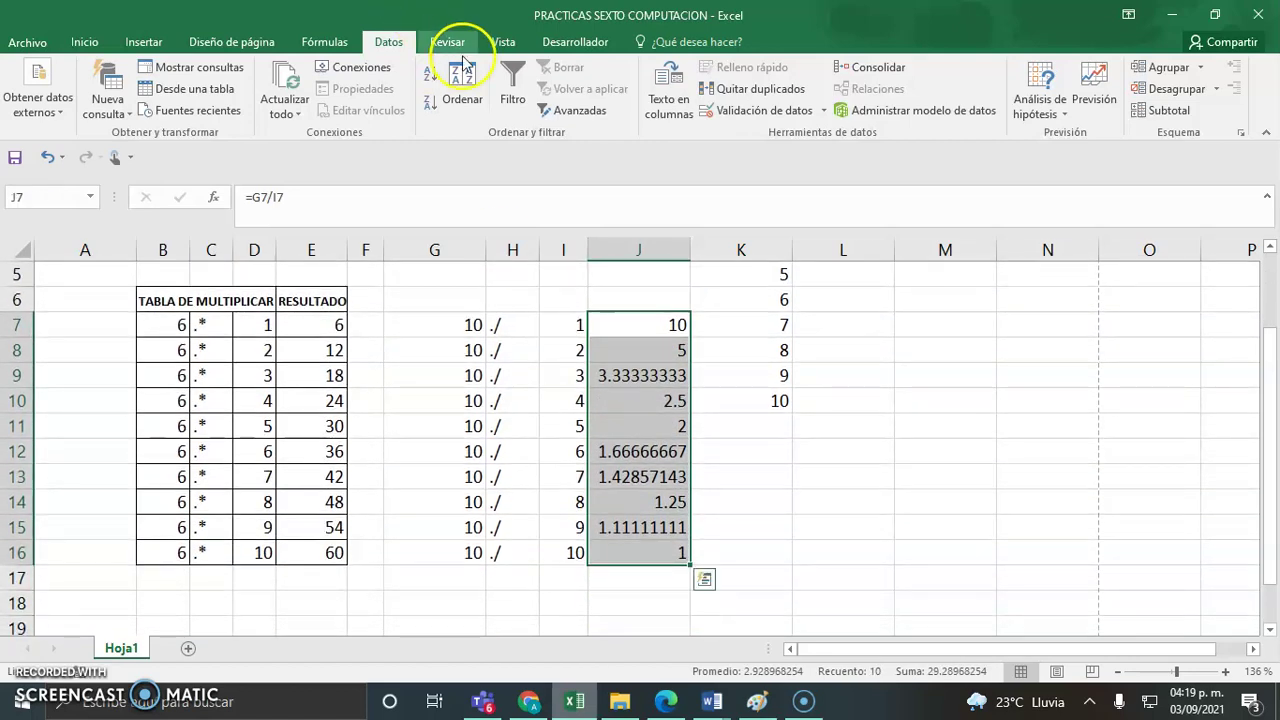
left_click(85, 43)
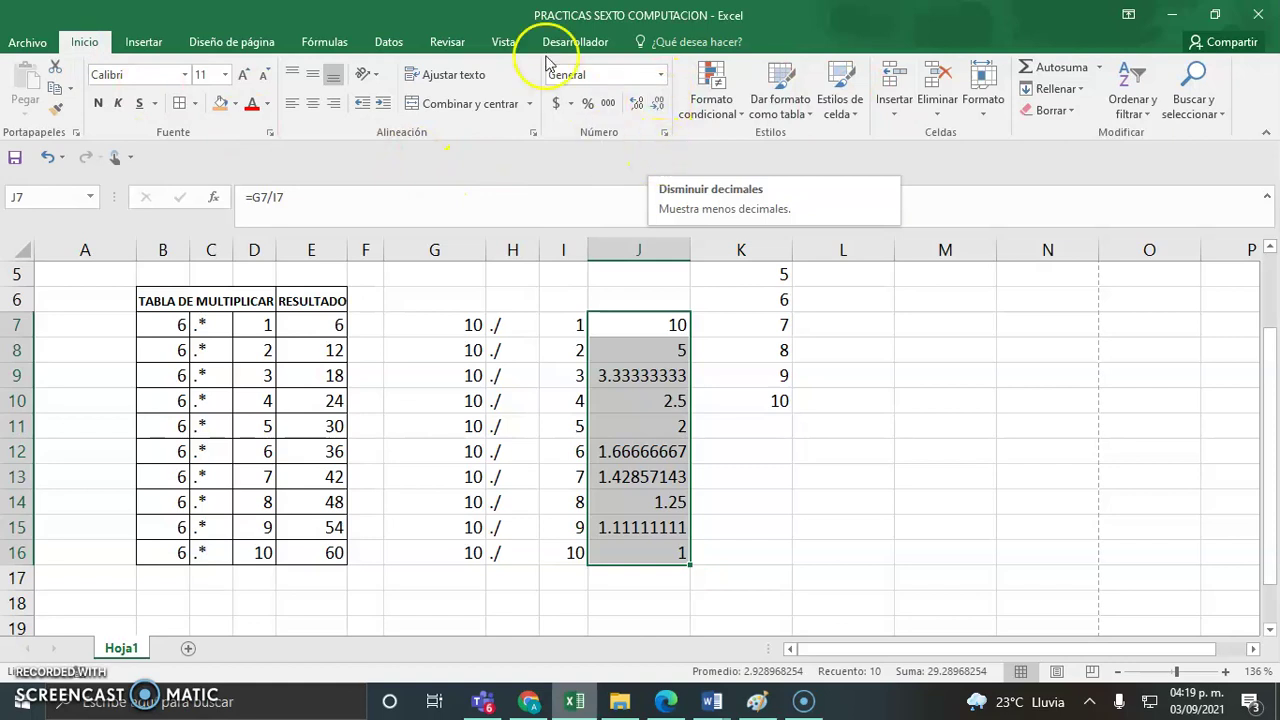
left_click(658, 104)
left_click(658, 104)
left_click(658, 104)
left_click(658, 104)
left_click(658, 104)
left_click(658, 104)
left_click(658, 104)
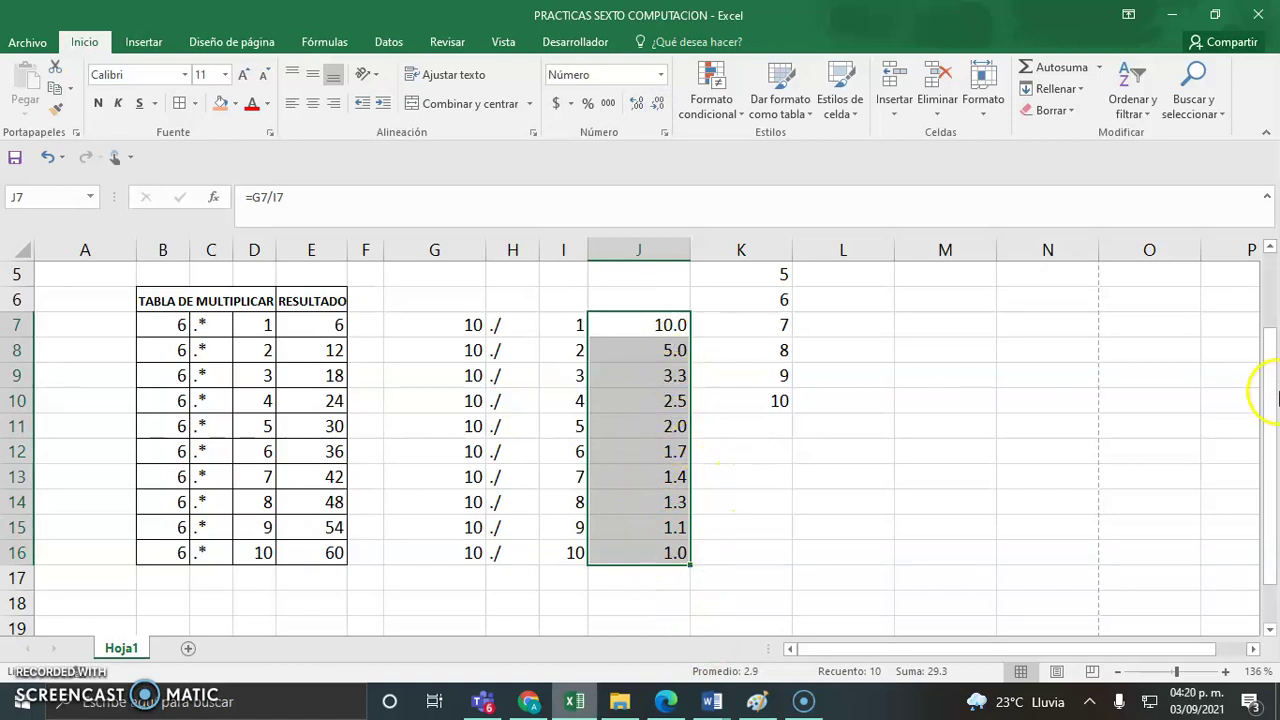
Narrow column J to suit the shortened division results
left_click_drag(1272, 418, 1268, 371)
left_click_drag(689, 250, 646, 251)
left_click(877, 545)
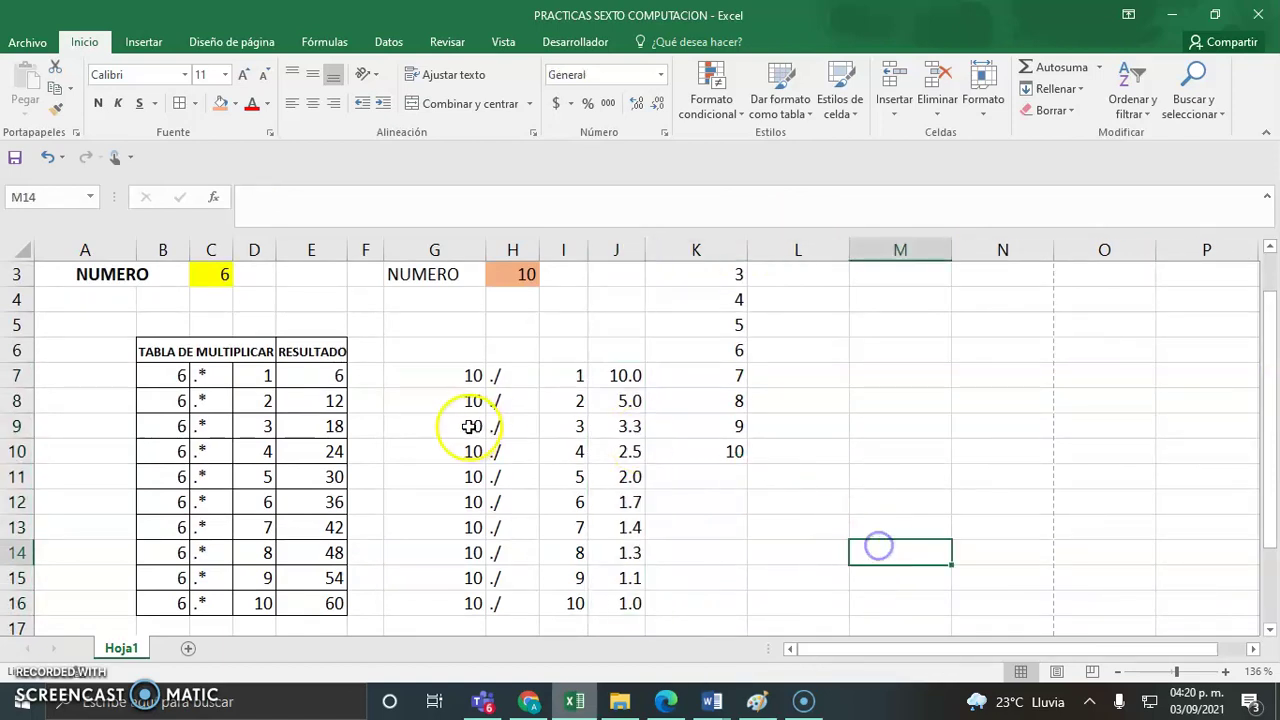
Apply all borders to the division table range G7:J16
left_click(461, 374)
left_click_drag(461, 374, 610, 602)
left_click(179, 103)
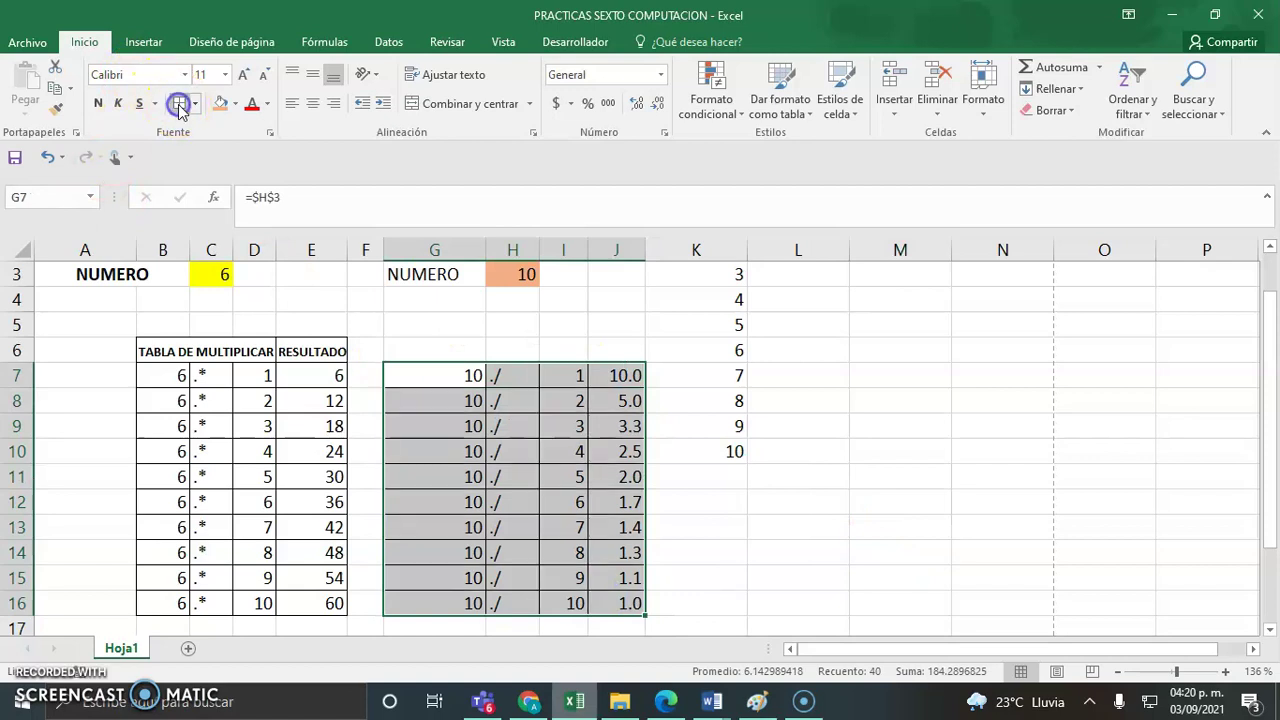
left_click(1098, 505)
Merge and center G6:I6 above the division table and enter the heading DIVISION
left_click_drag(1266, 509, 1272, 492)
left_click_drag(414, 376, 543, 371)
left_click(474, 103)
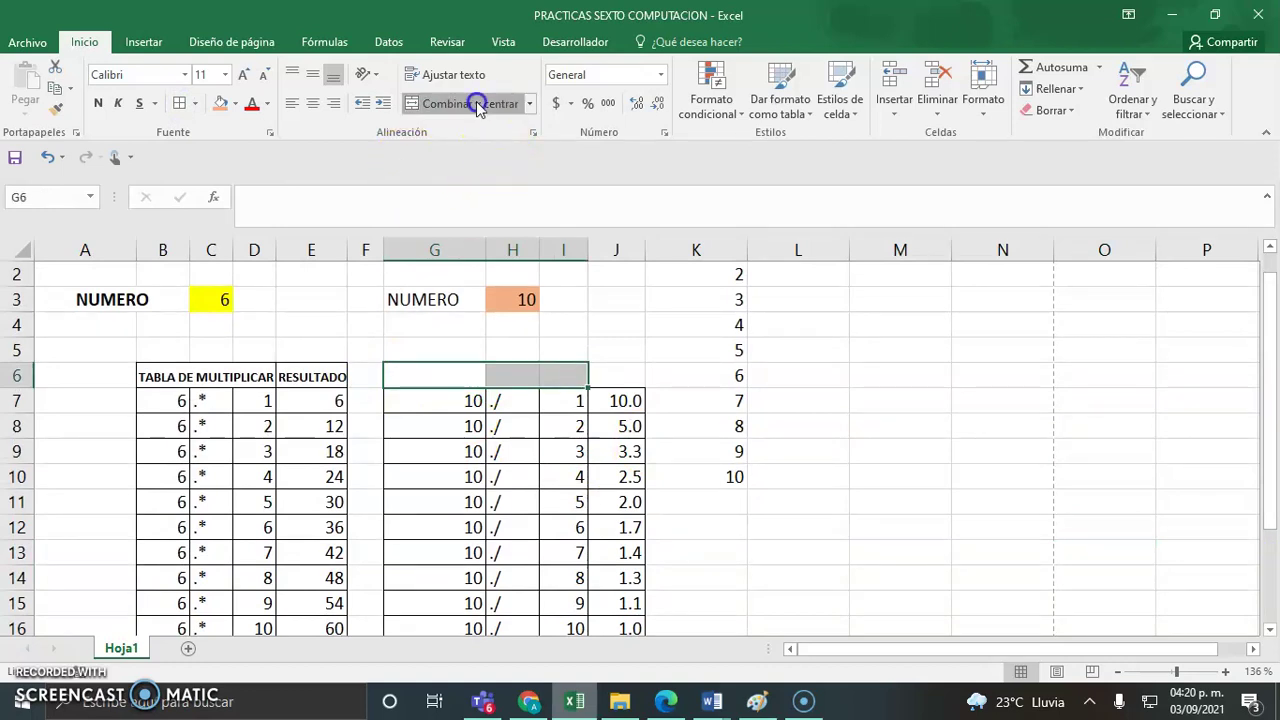
type("divisi")
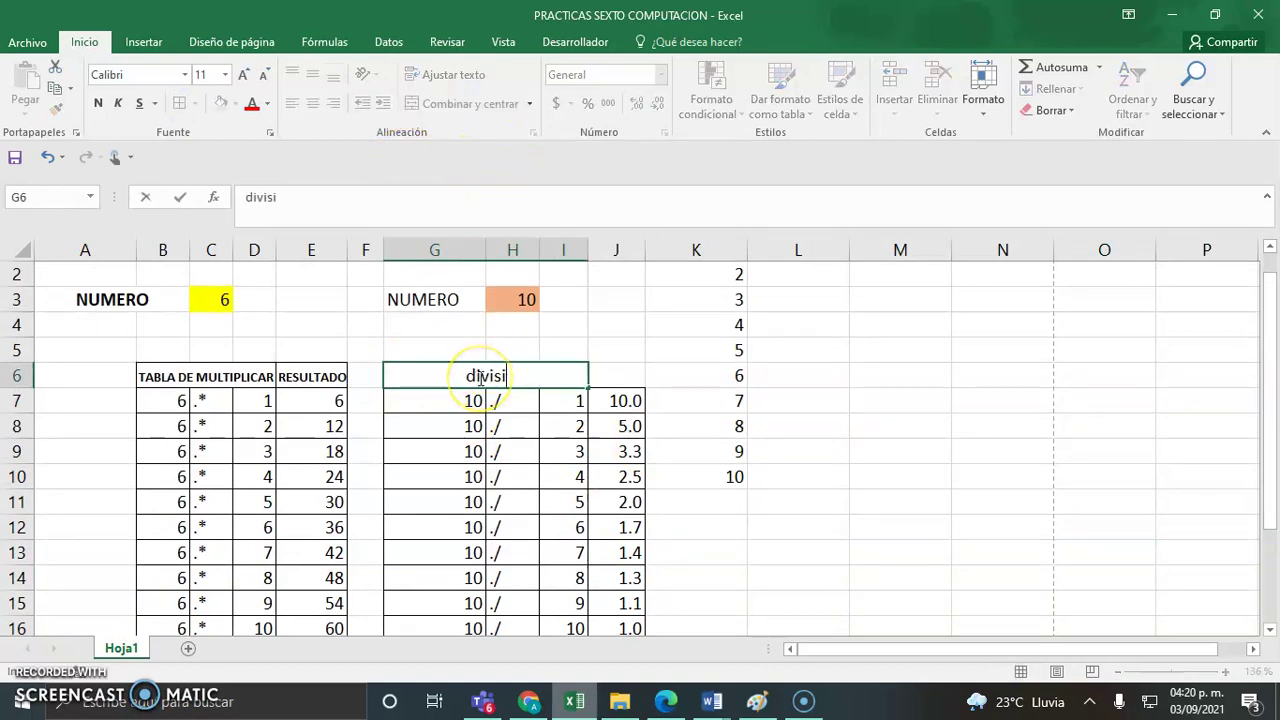
key("BackSpace")
key("BackSpace")
key("BackSpace")
key("BackSpace")
key("BackSpace")
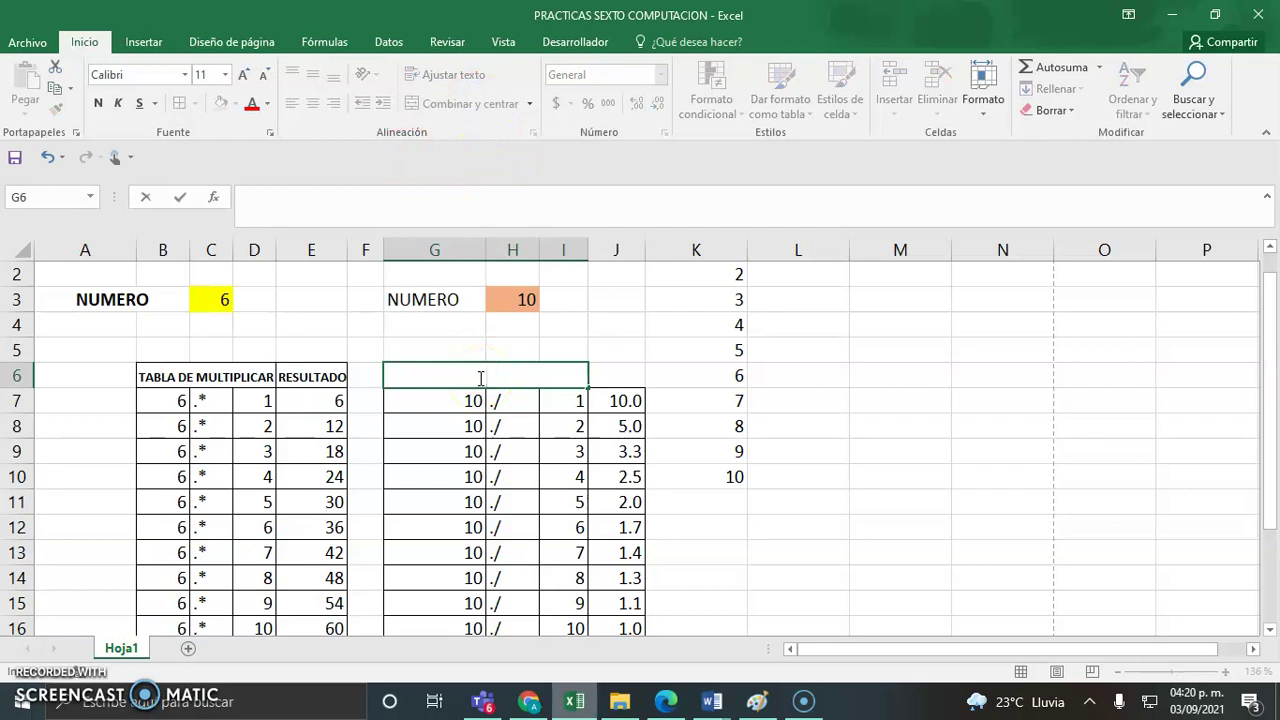
type("DIVISION")
Enter the heading RES in J6 and apply all borders to the header row G6:J6
key("Tab")
type("RE")
left_click_drag(475, 380, 630, 376)
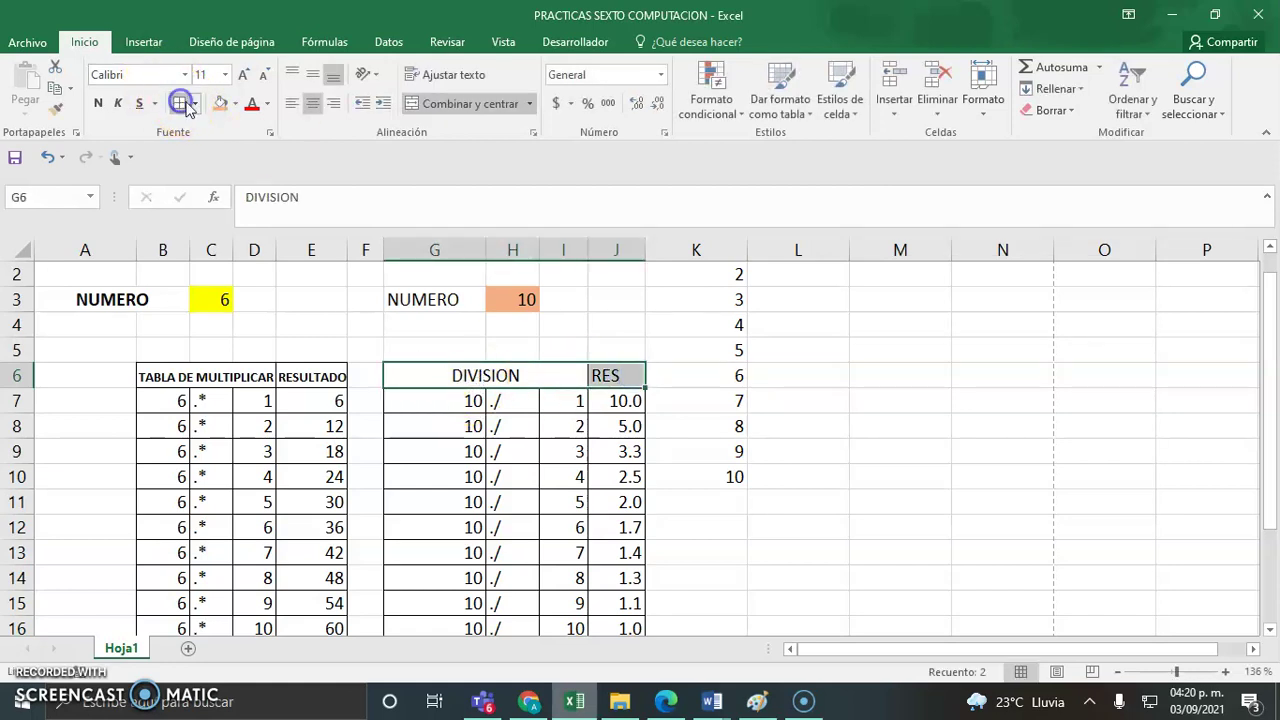
Enter the label NUMERO in L3 for a third table
left_click(808, 297)
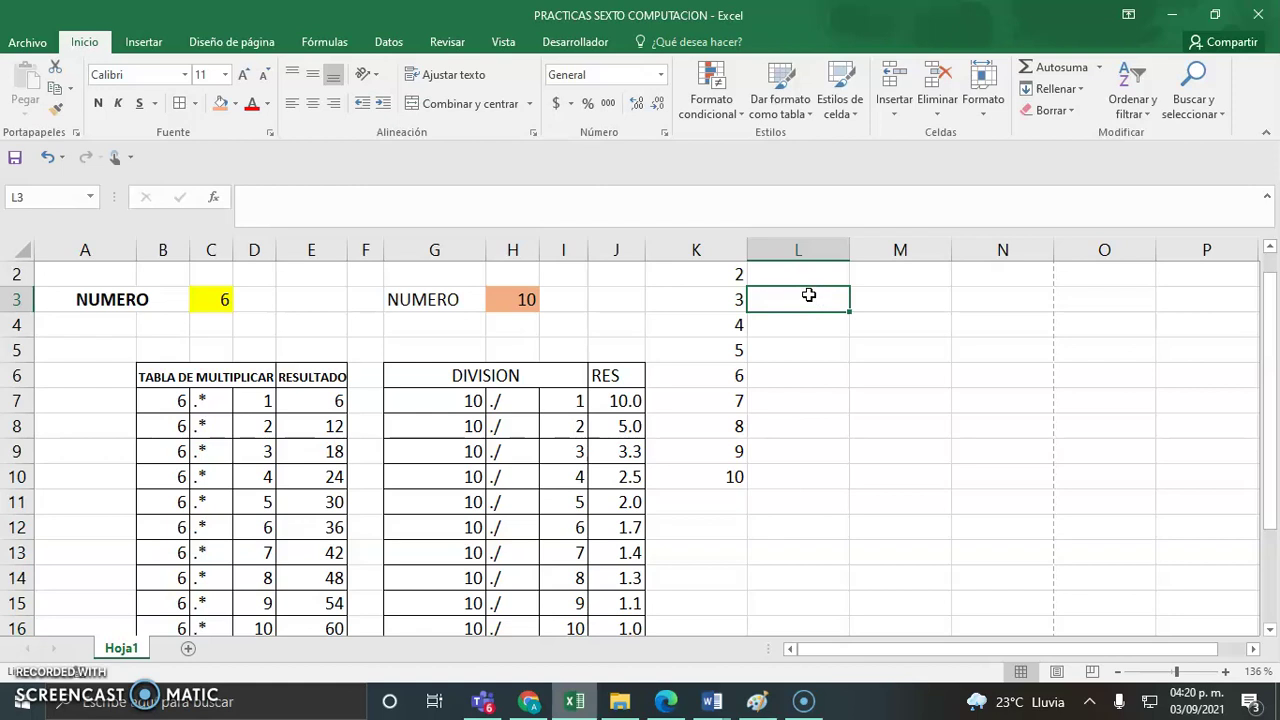
type("NUMERO")
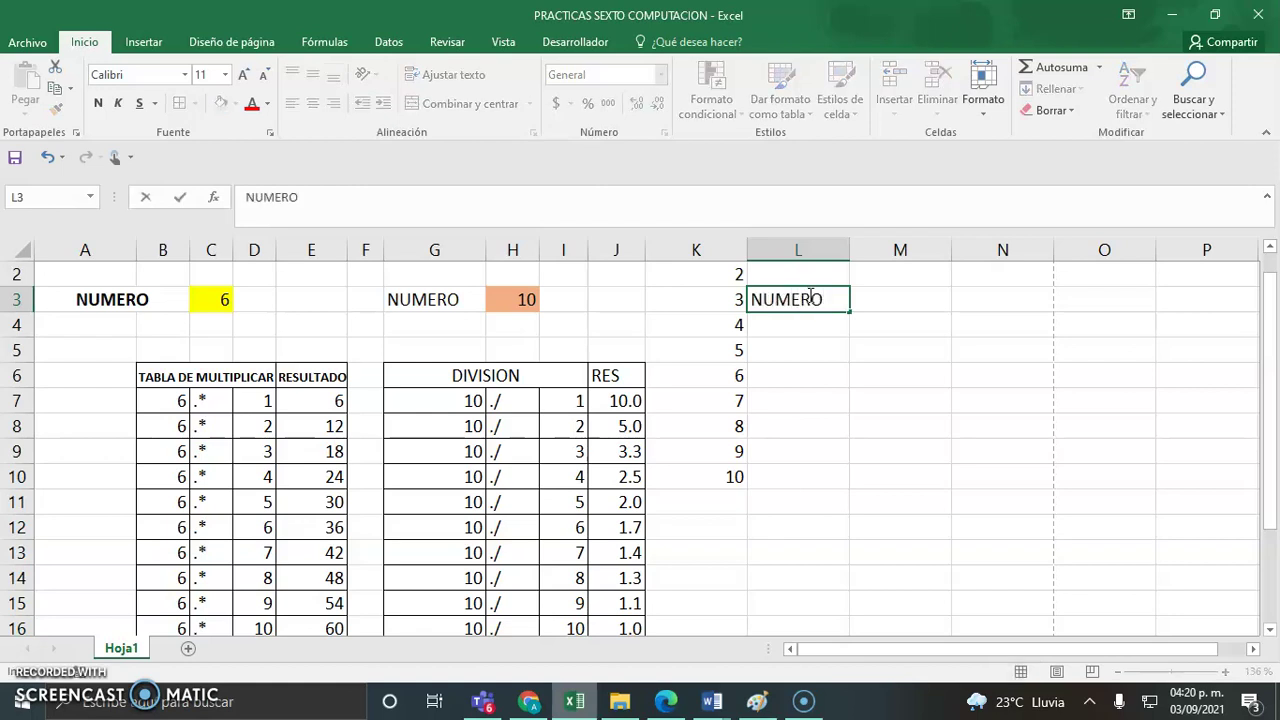
key("Tab")
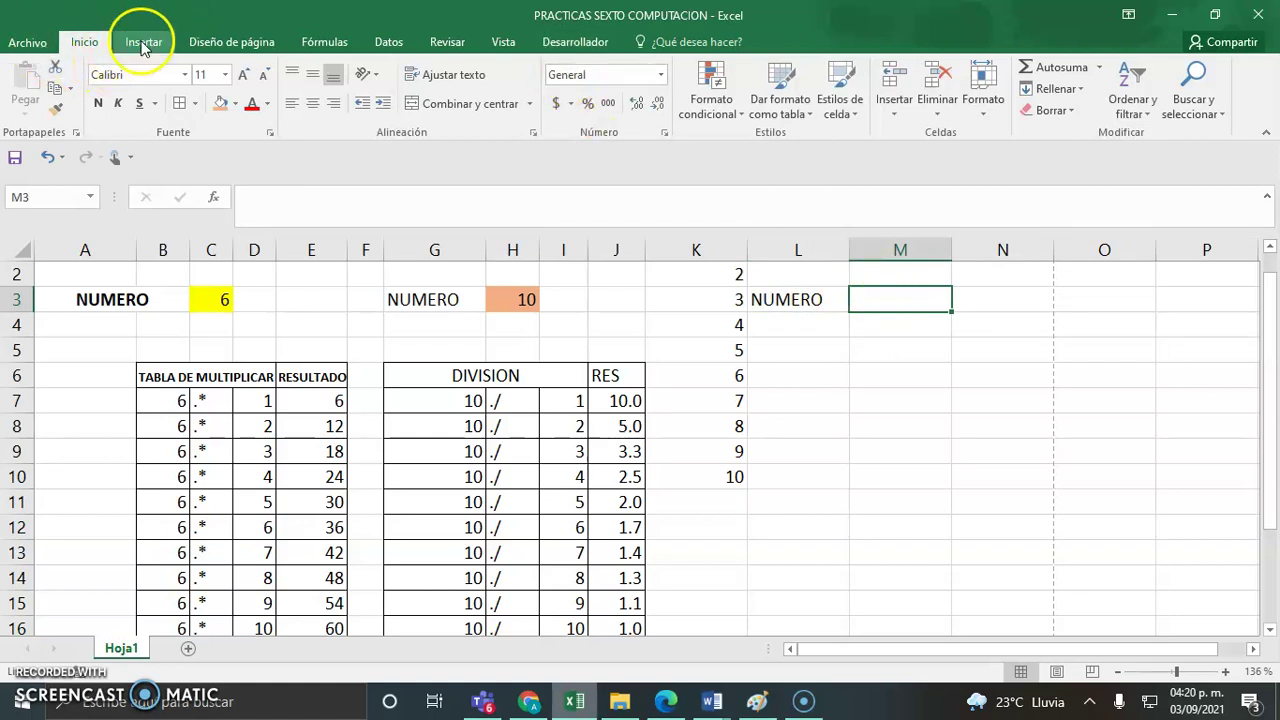
Set the data validation of M3 to a list with the source range =$K$1:$K$10
left_click(390, 42)
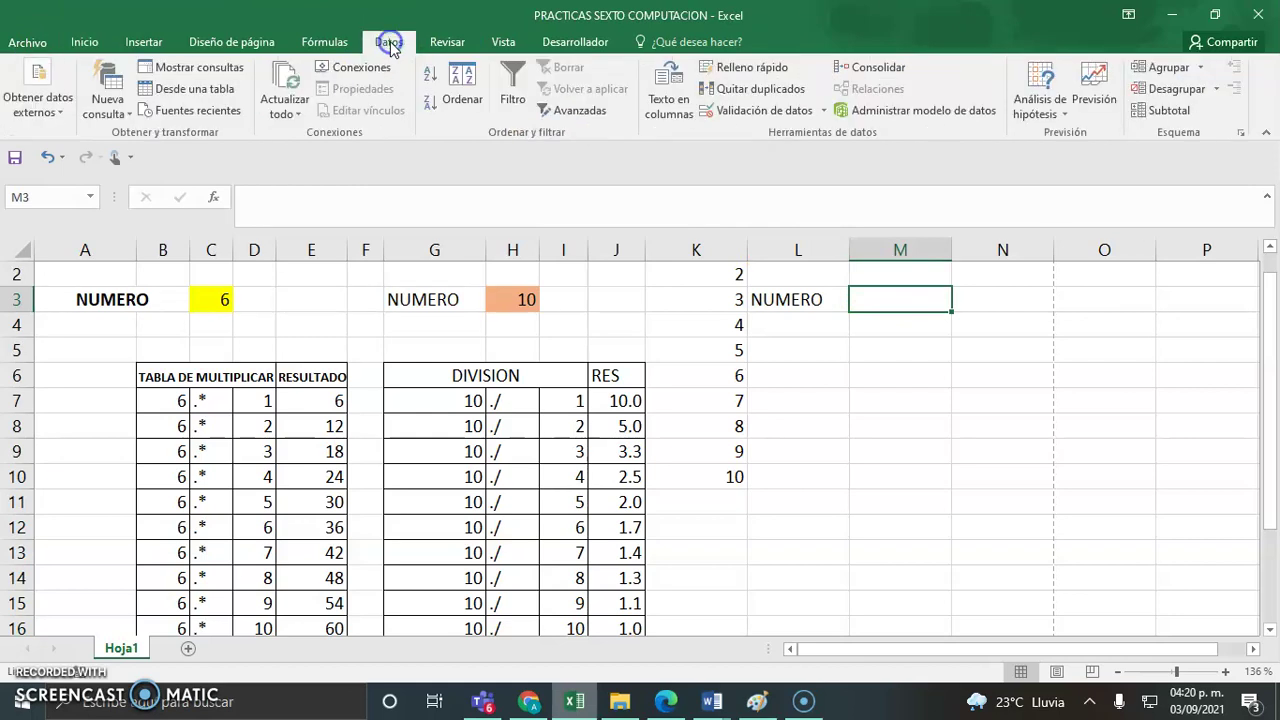
left_click(777, 110)
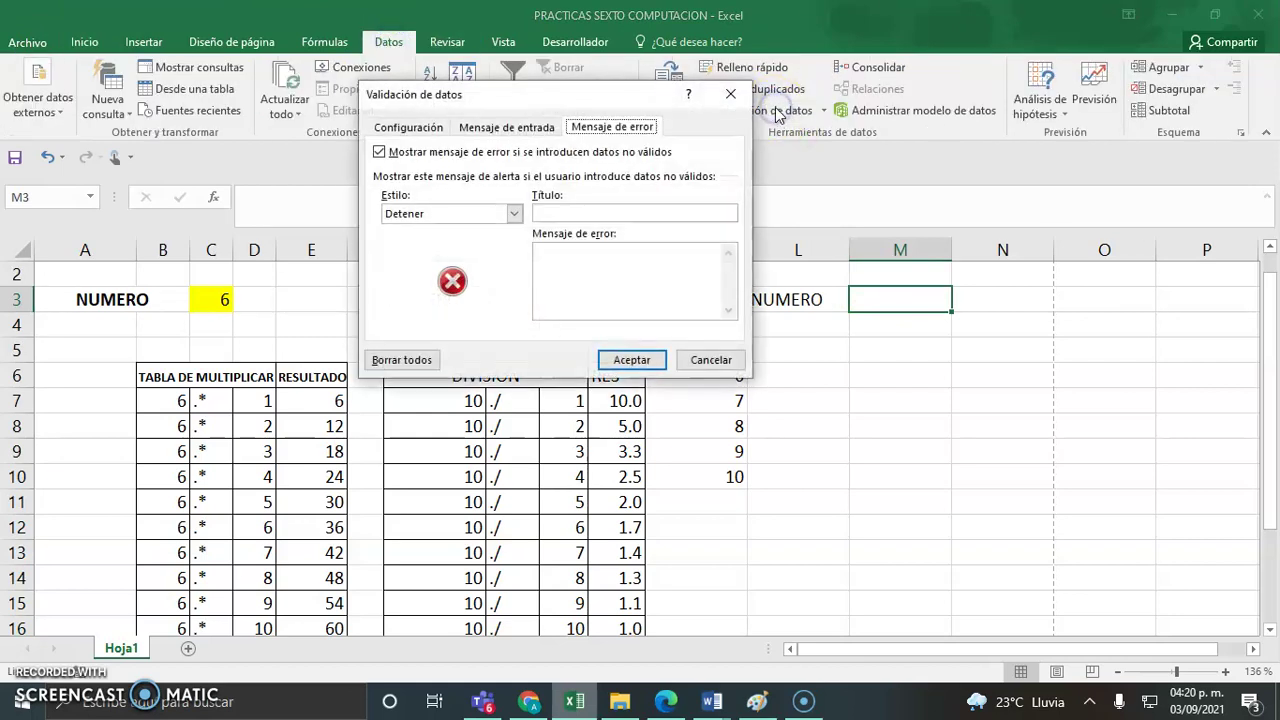
left_click(407, 127)
left_click(491, 188)
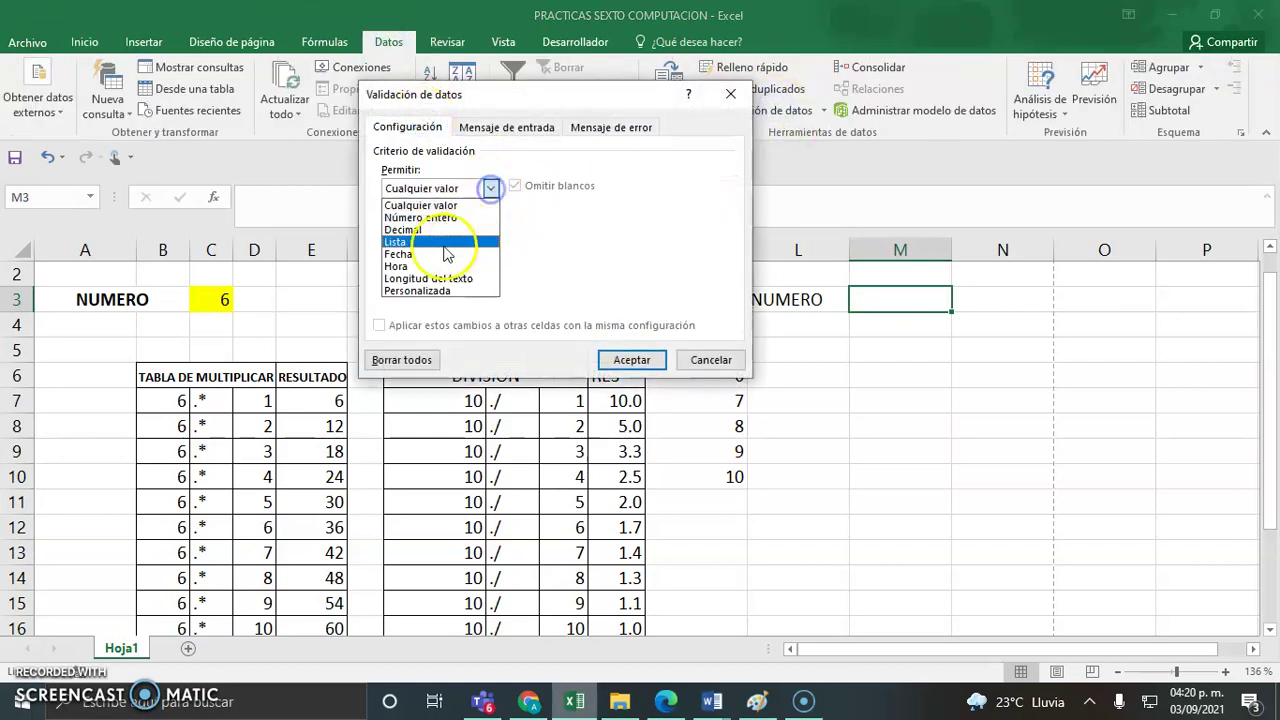
left_click(422, 246)
left_click(649, 264)
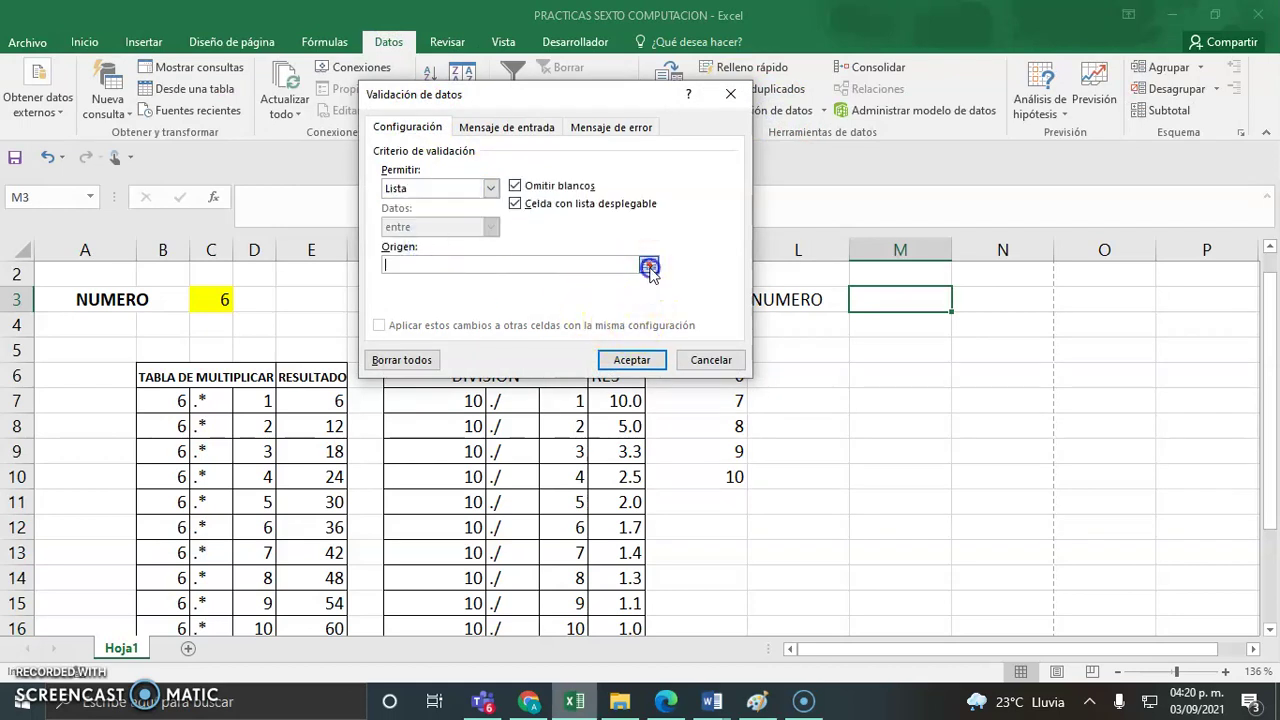
left_click_drag(733, 273, 738, 376)
left_click_drag(1270, 350, 1263, 286)
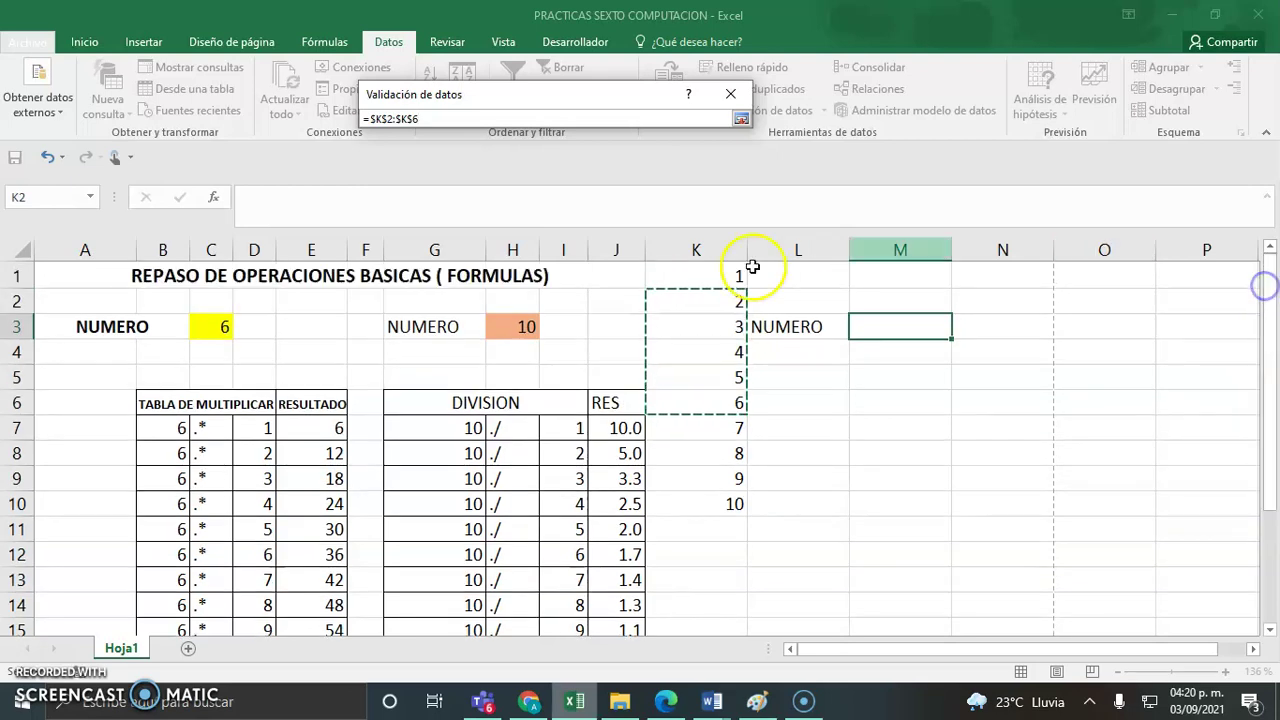
left_click_drag(725, 272, 737, 505)
left_click(741, 118)
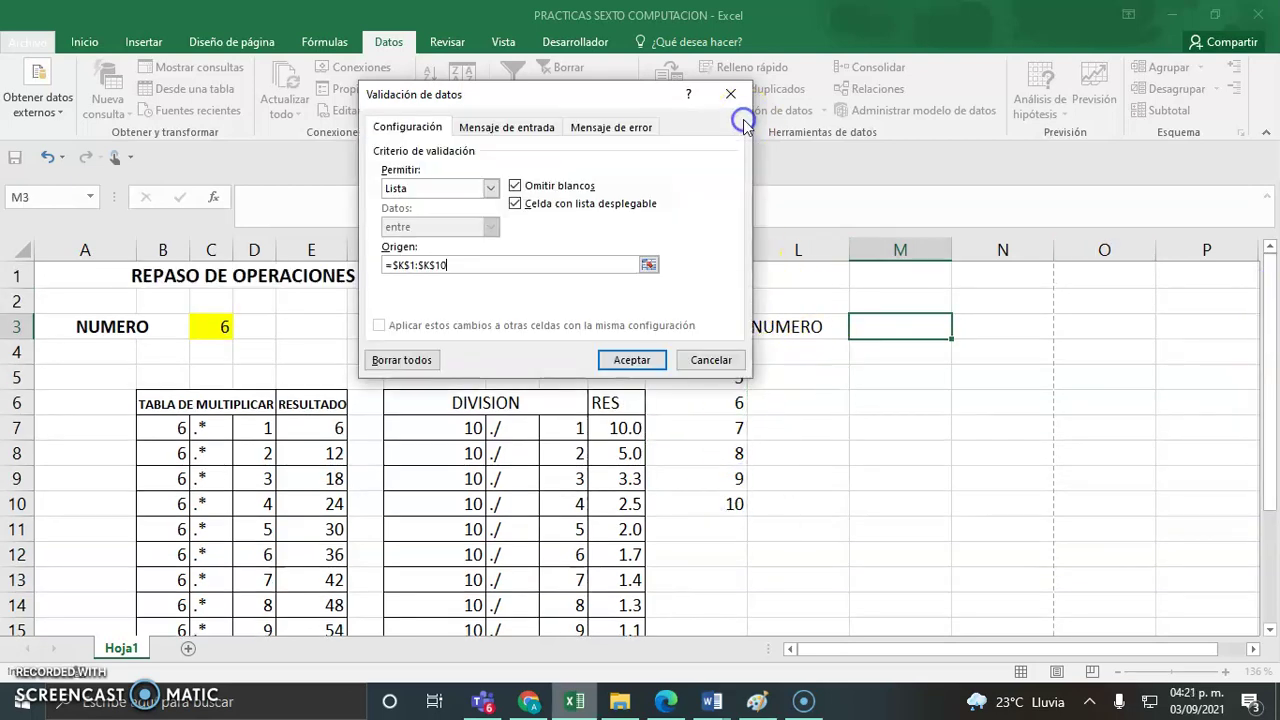
Give M3 the input message "Selecciona un numero de la lista" and the error message "El numero no esta dentro del rango de la lista"
left_click(485, 127)
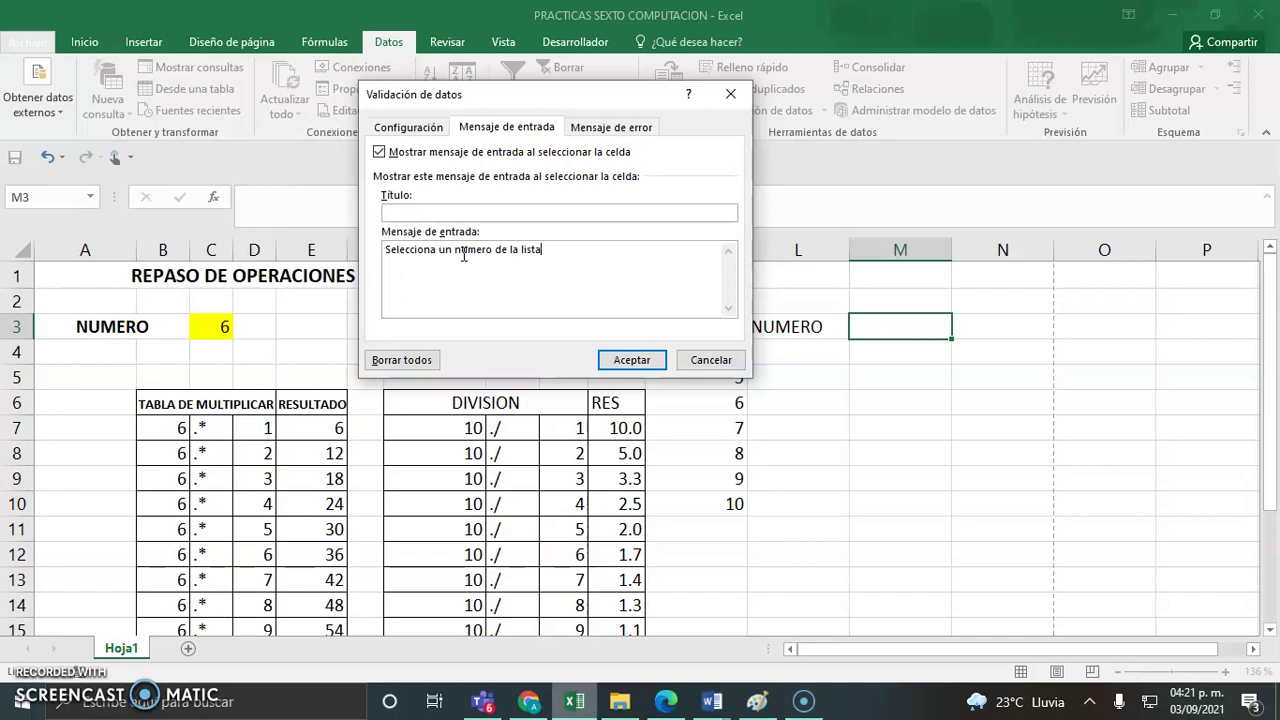
left_click(611, 127)
left_click(600, 289)
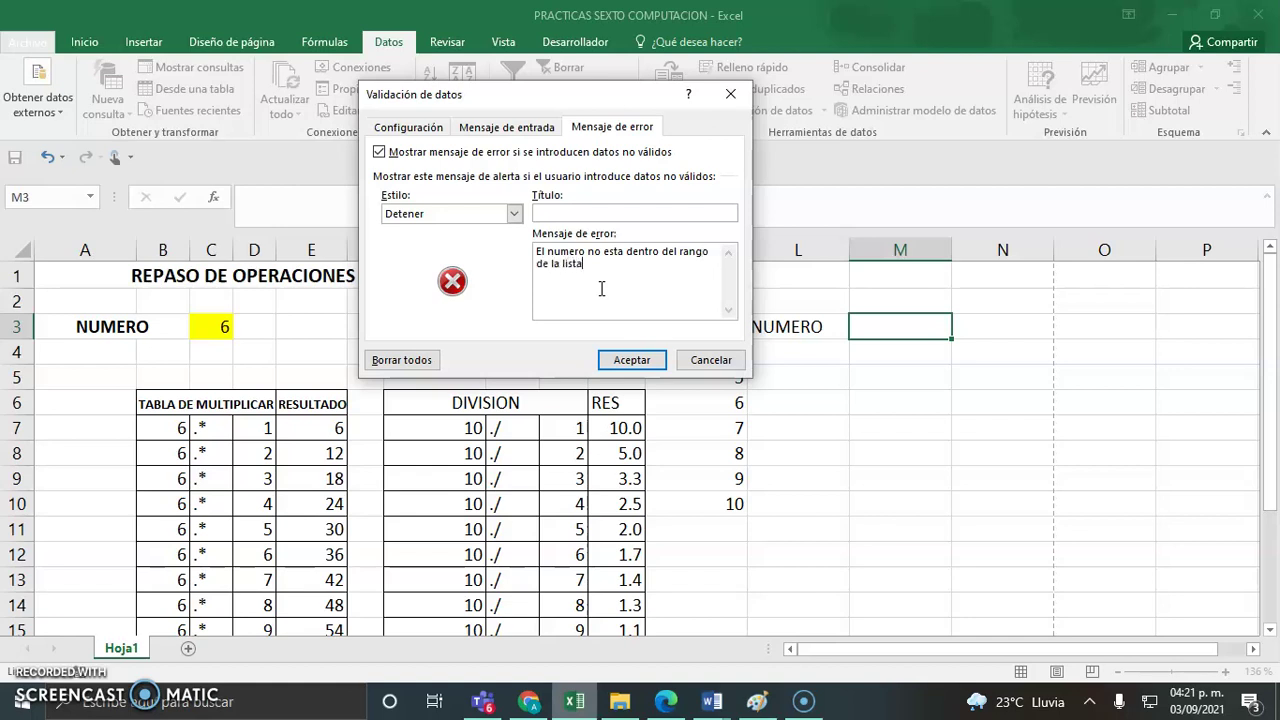
left_click(632, 360)
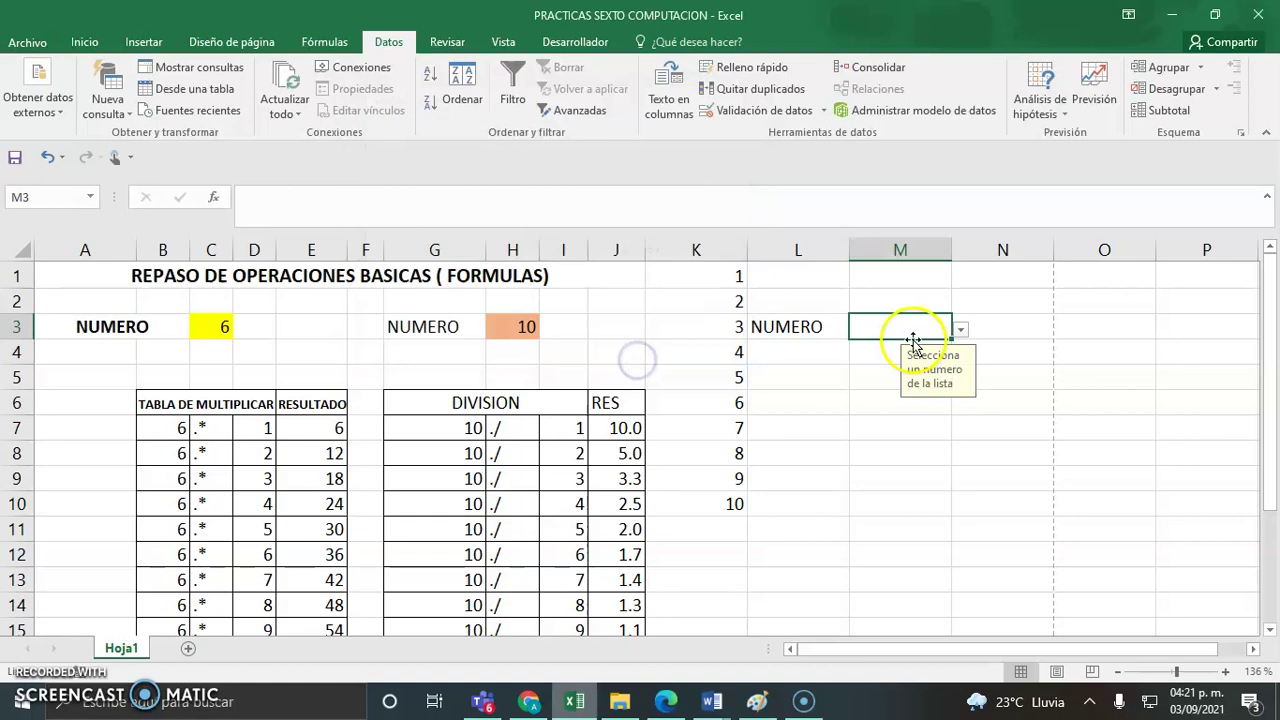
Fill the validated number cell M3 with a lighter gold theme color
left_click(84, 42)
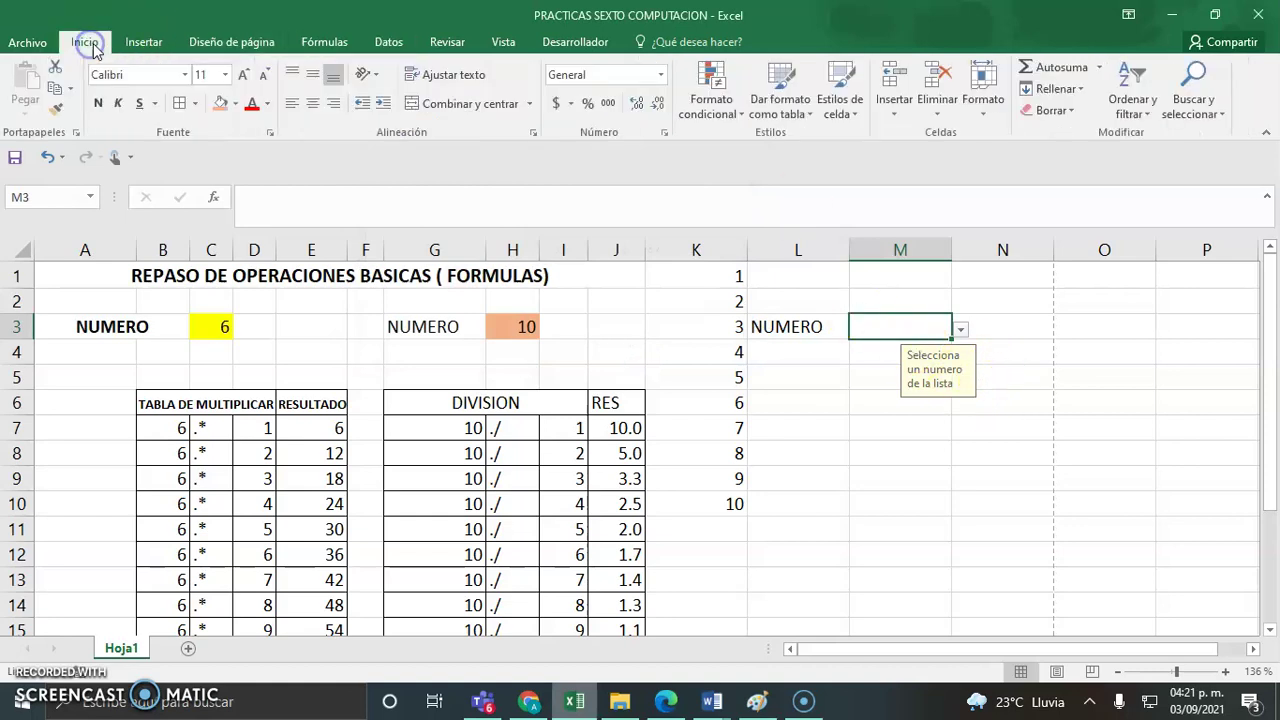
left_click(235, 105)
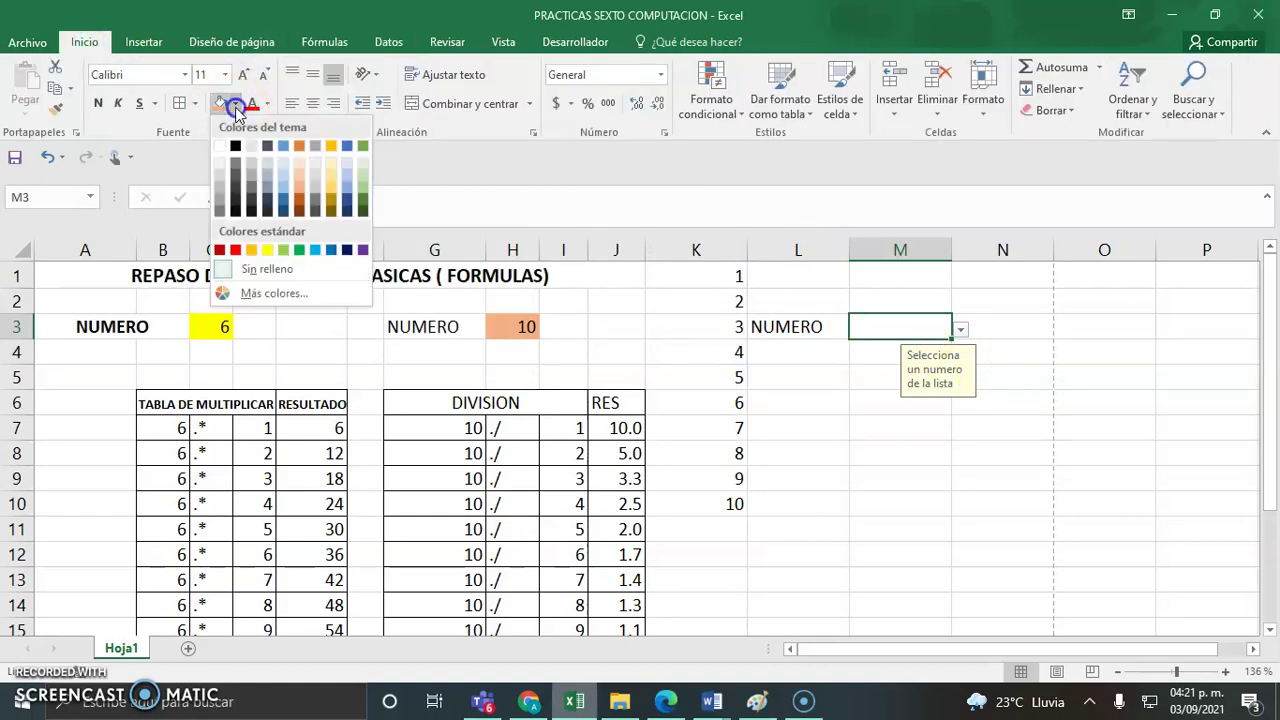
left_click(332, 191)
left_click(903, 404)
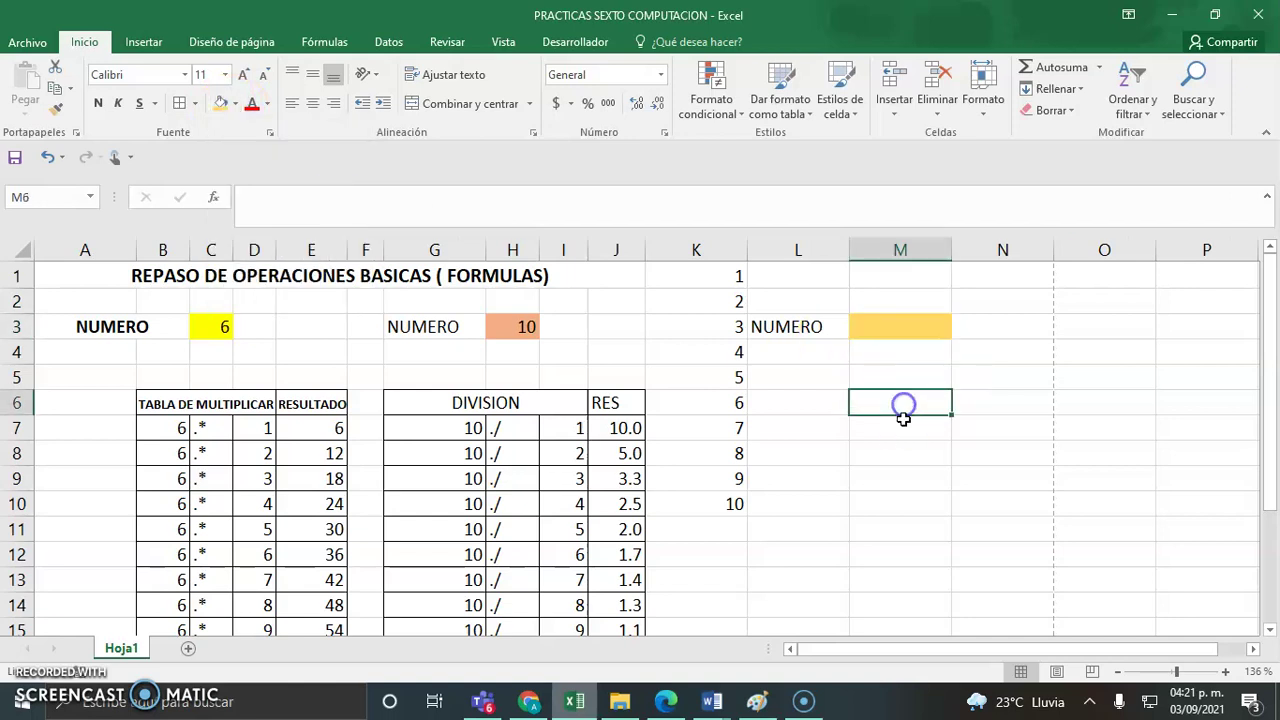
Fill M7:M16 with the + operator and narrow column M to fit it
left_click(895, 434)
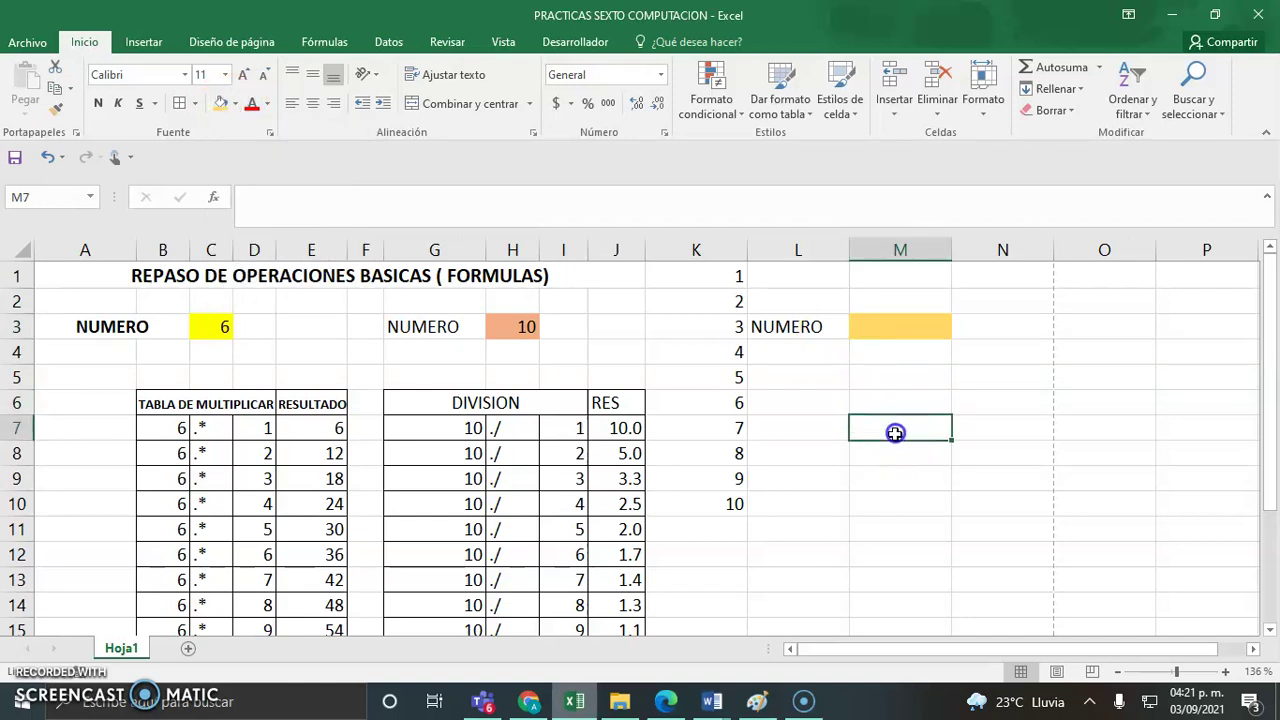
type("+")
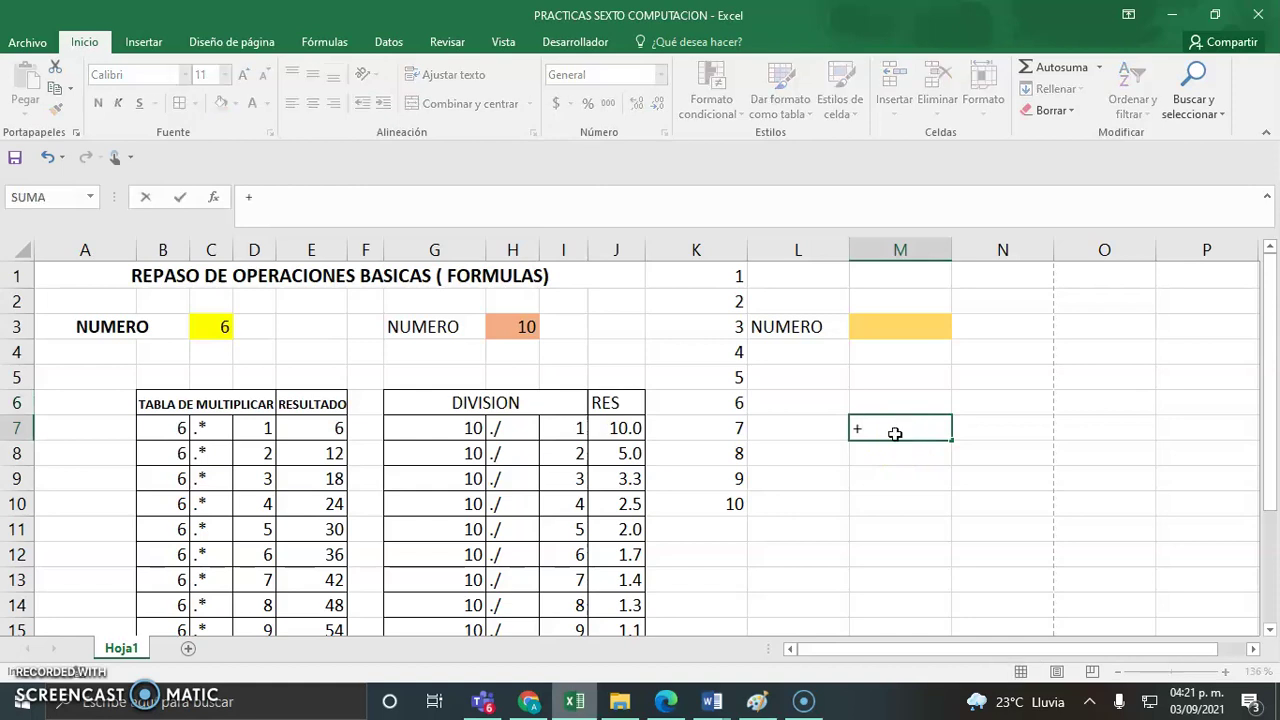
left_click(891, 420)
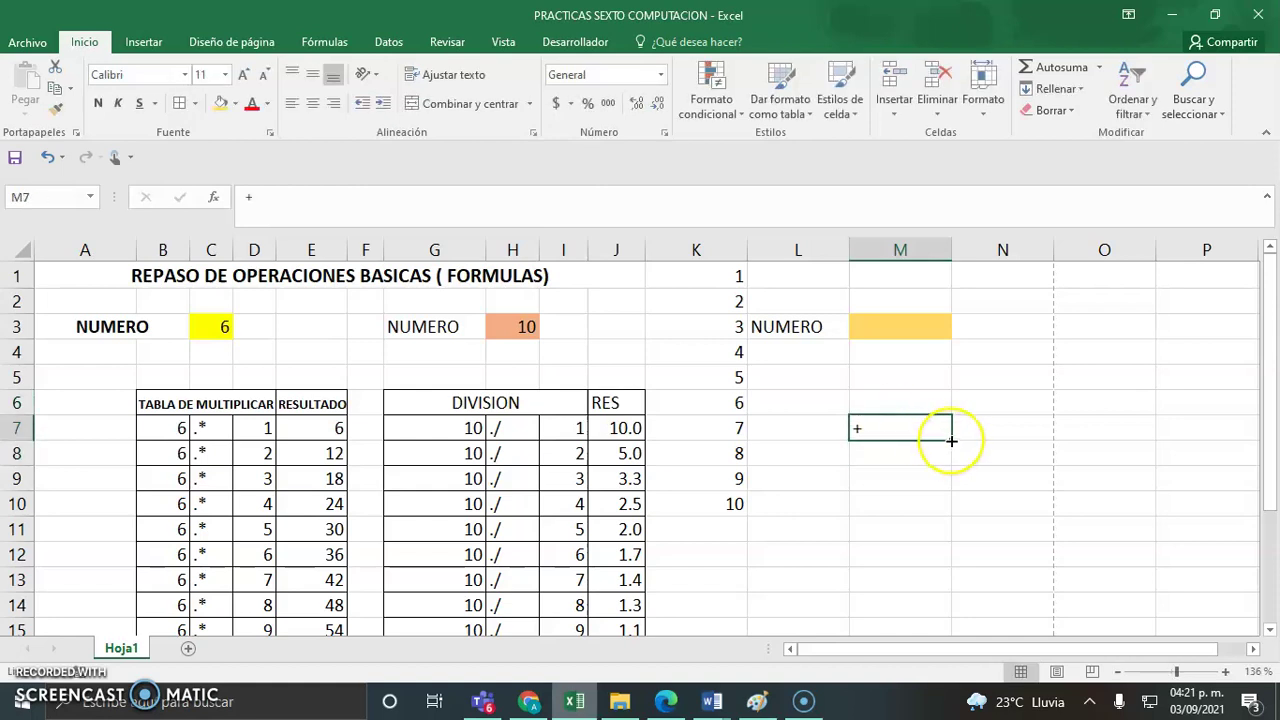
left_click_drag(951, 440, 936, 586)
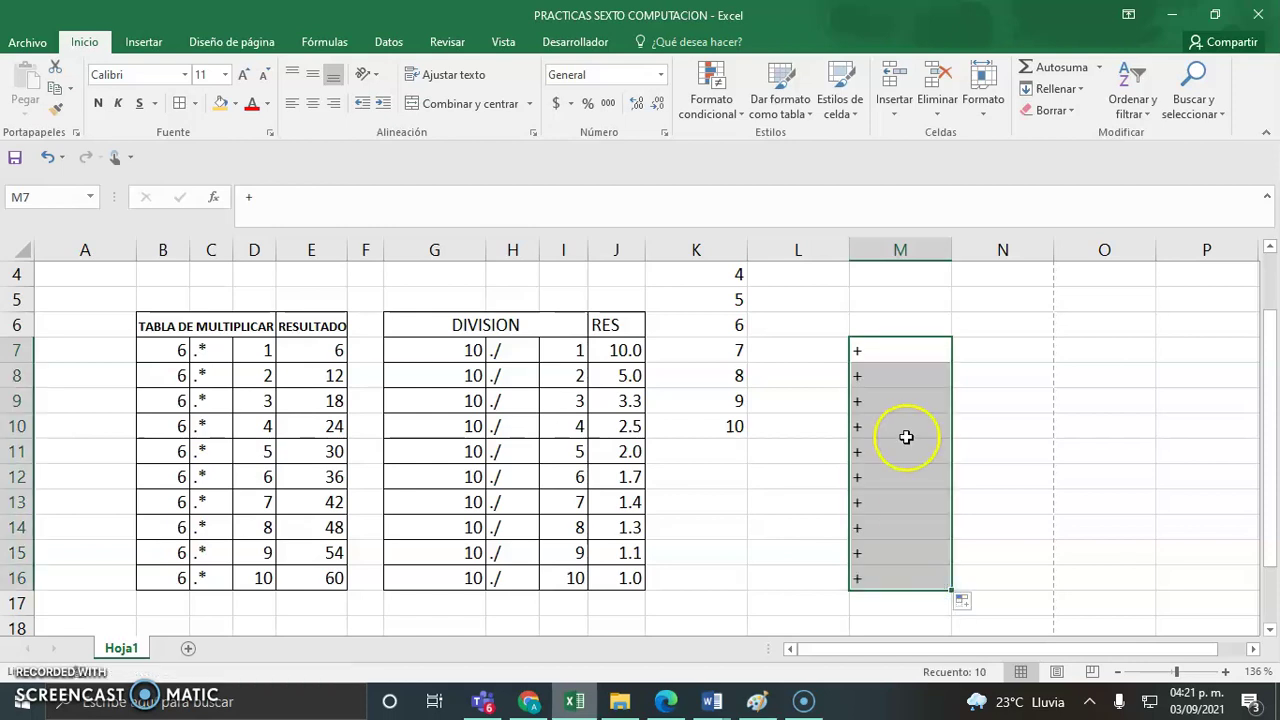
left_click_drag(954, 245, 891, 257)
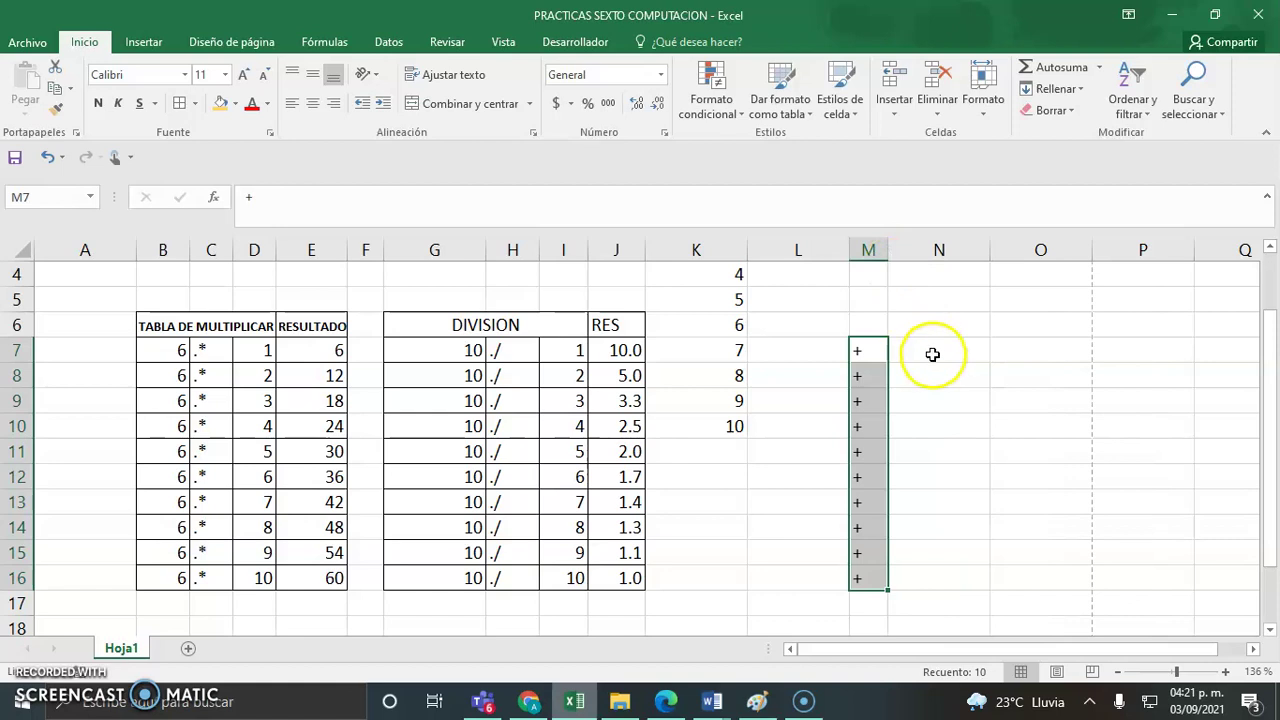
Fill N7:N16 with the number series 1 to 10 and narrow column N
left_click(917, 354)
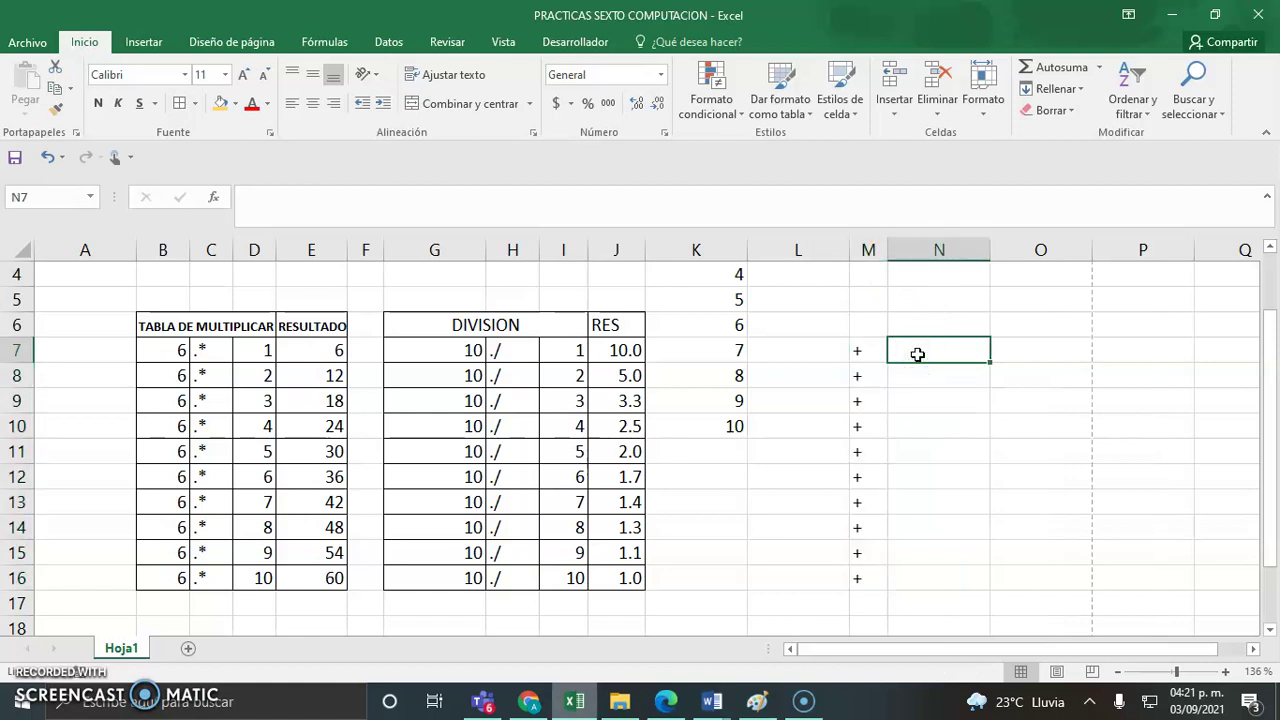
type("1")
key("Return")
type("2")
key("Return")
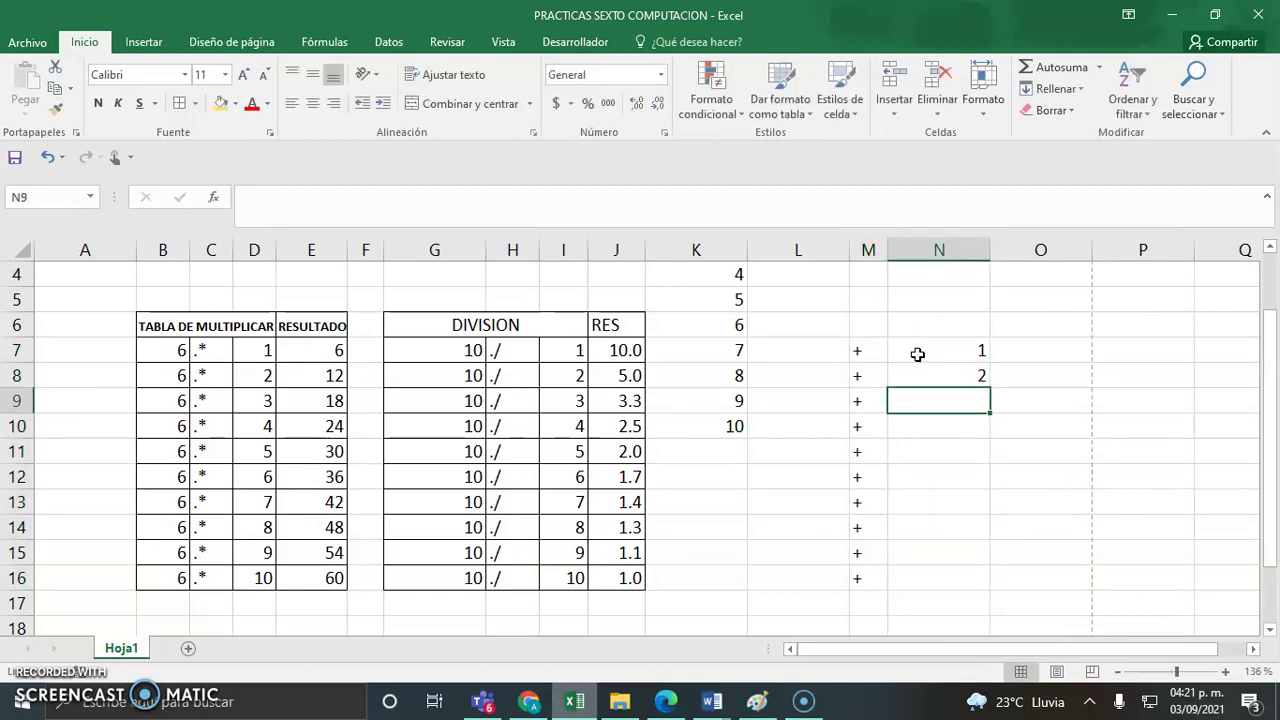
left_click_drag(918, 354, 924, 375)
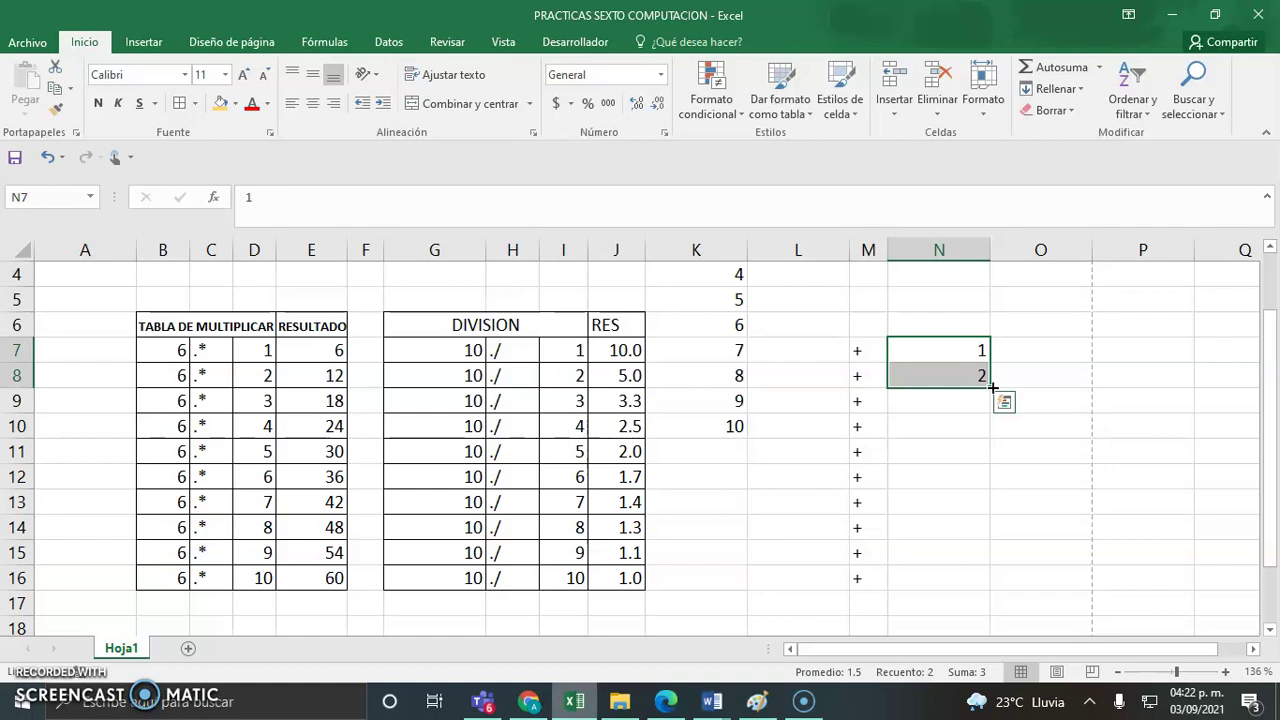
left_click_drag(993, 387, 1003, 583)
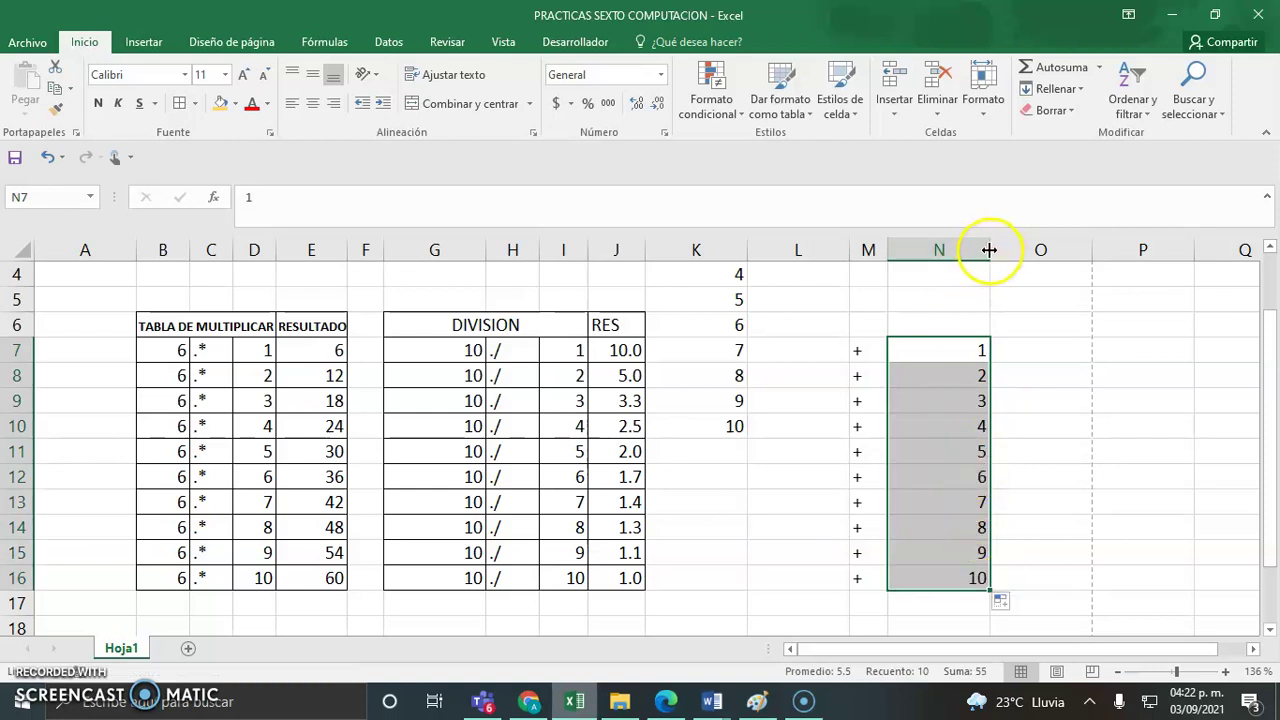
left_click_drag(989, 250, 934, 250)
Choose 4 from the validation list in M3
left_click_drag(1270, 358, 1272, 340)
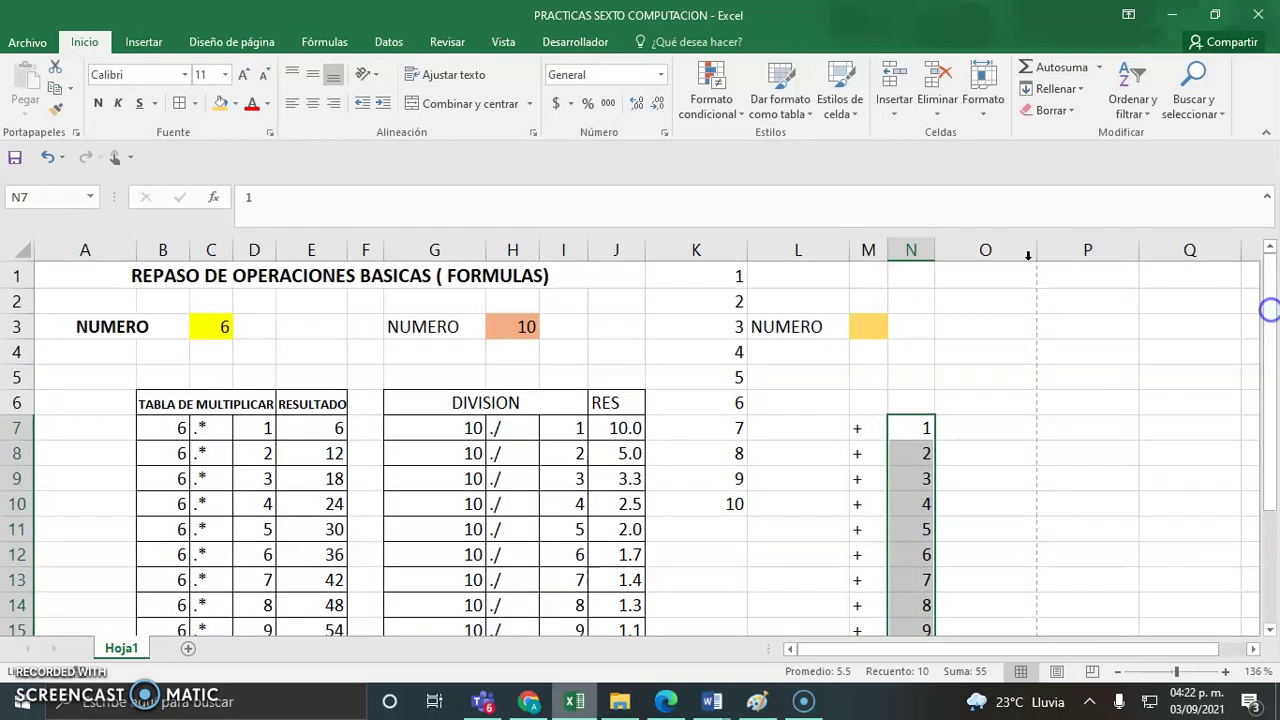
left_click(870, 323)
left_click(897, 329)
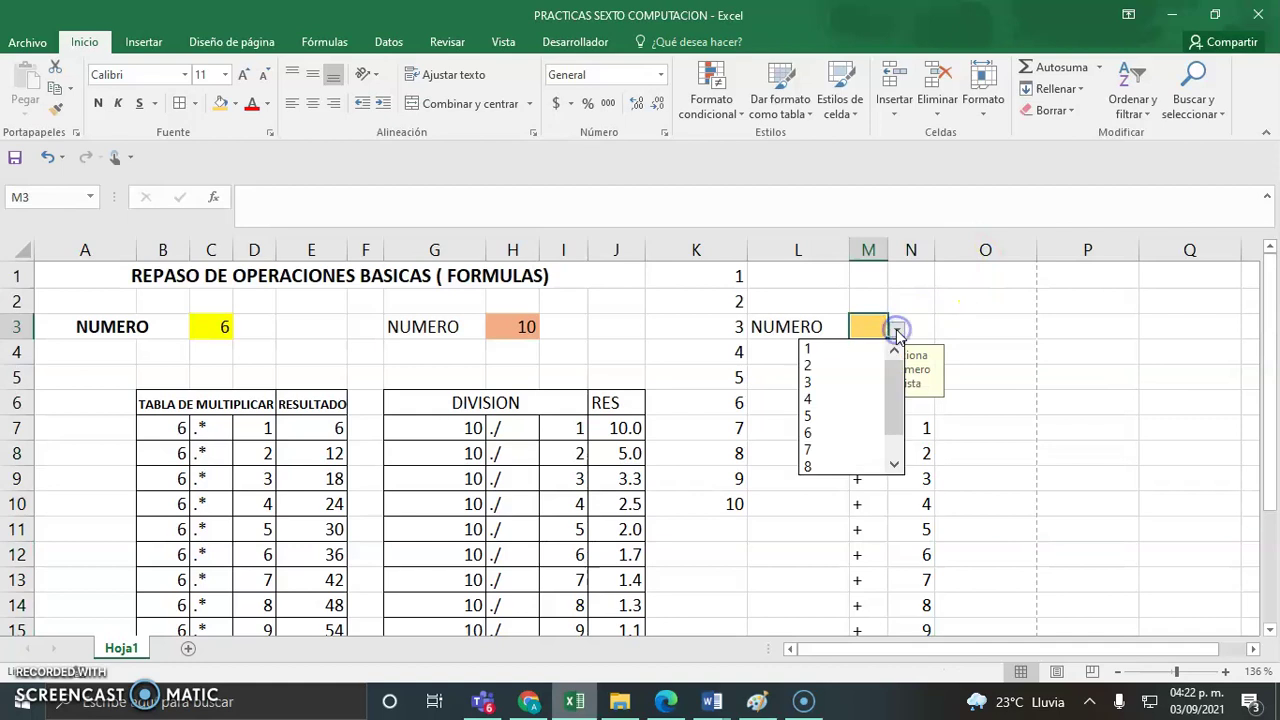
left_click(820, 401)
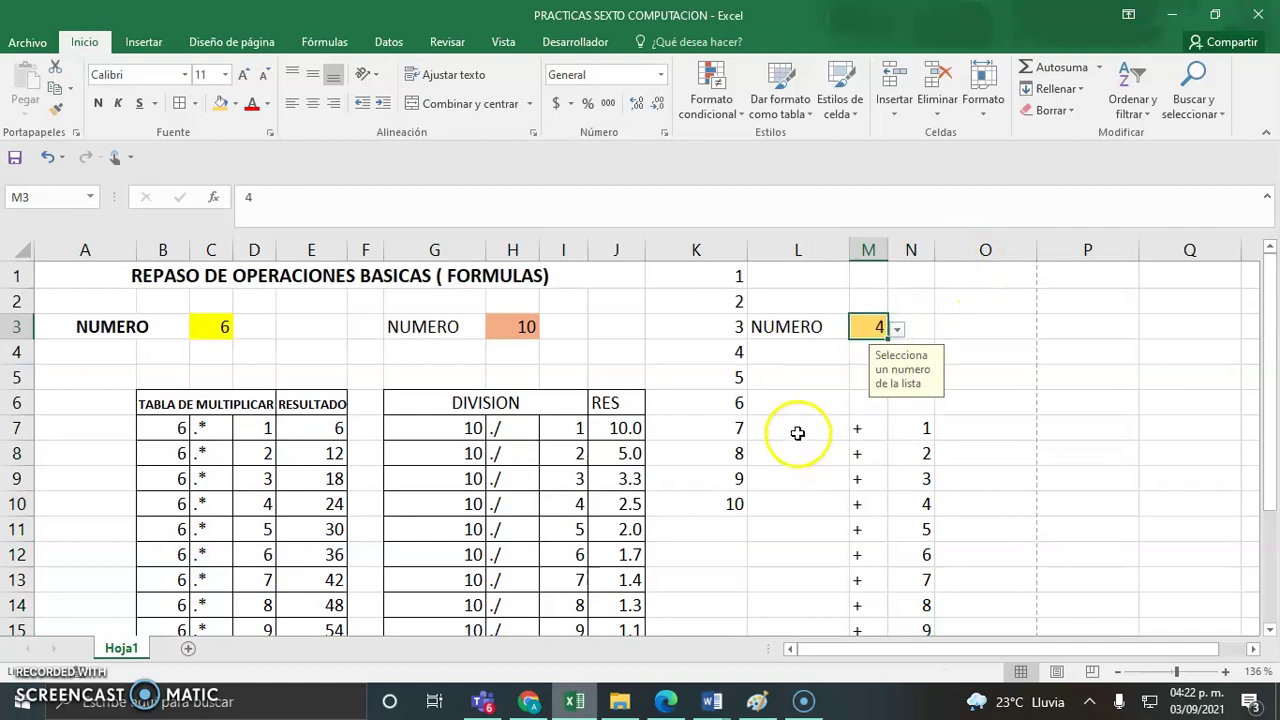
Enter the absolute reference =$M$3 in L7 and copy it down through L16
left_click(797, 428)
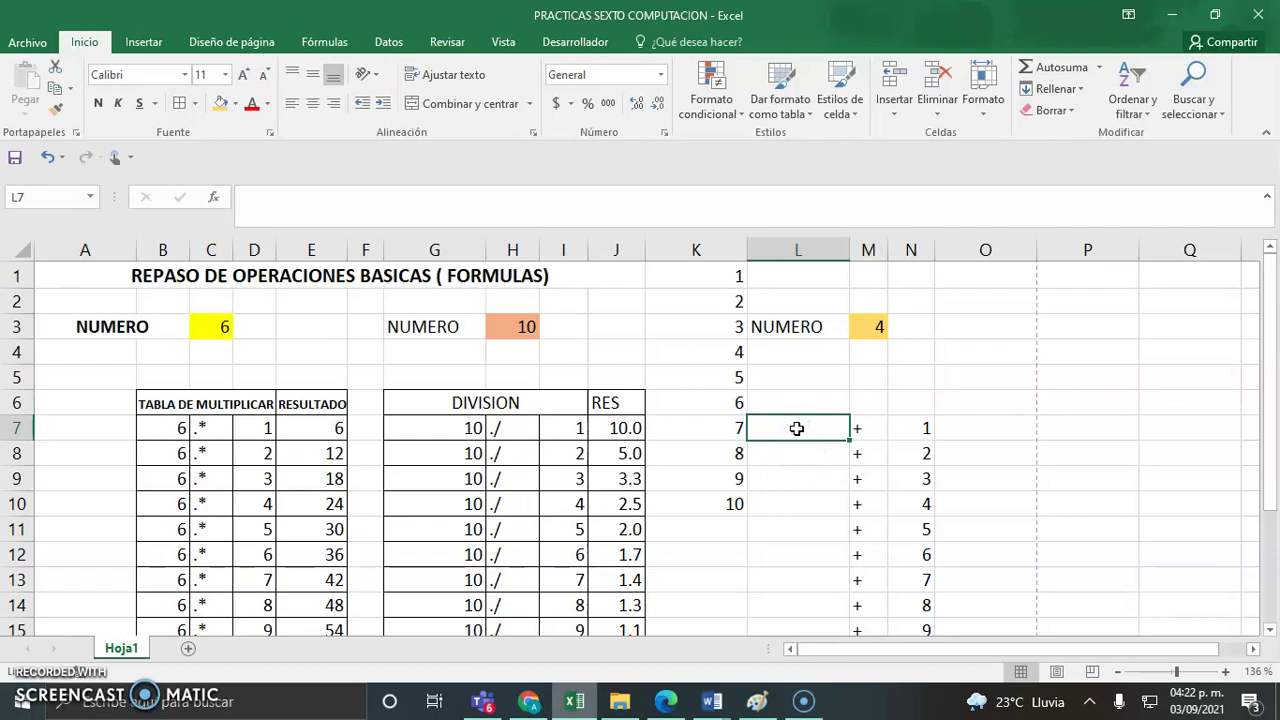
type("=$m$")
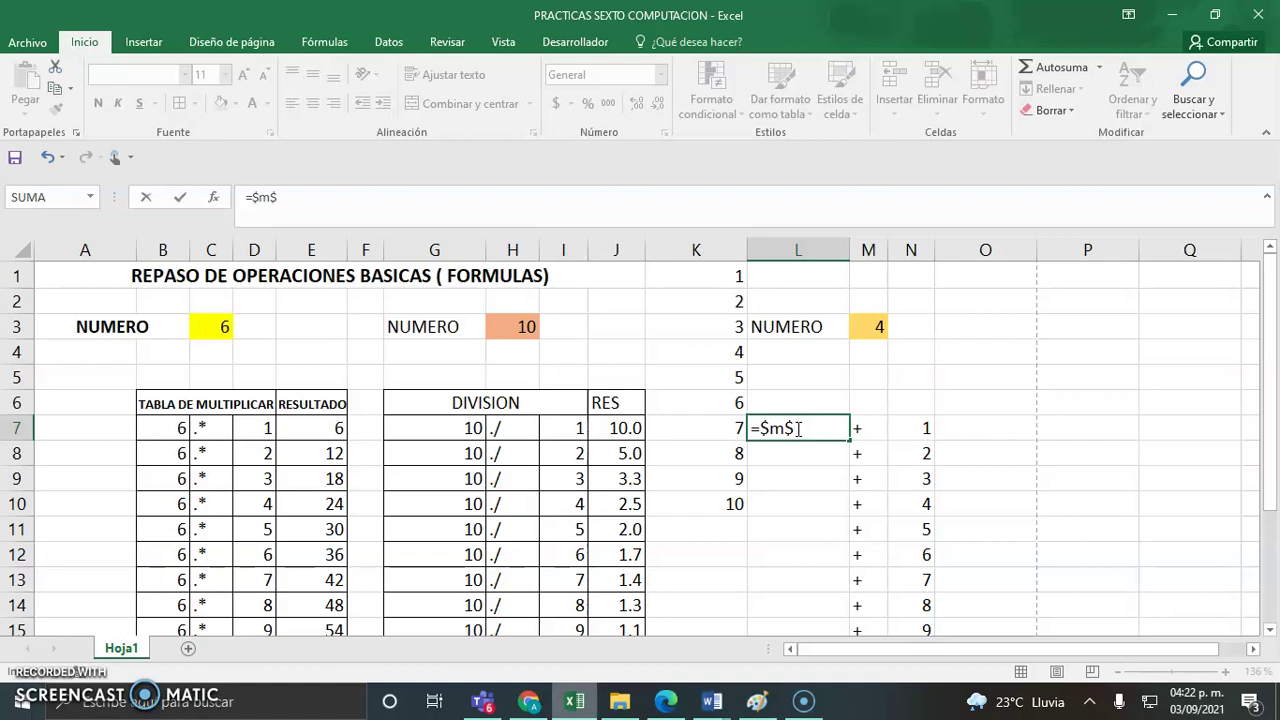
type("3")
key("Return")
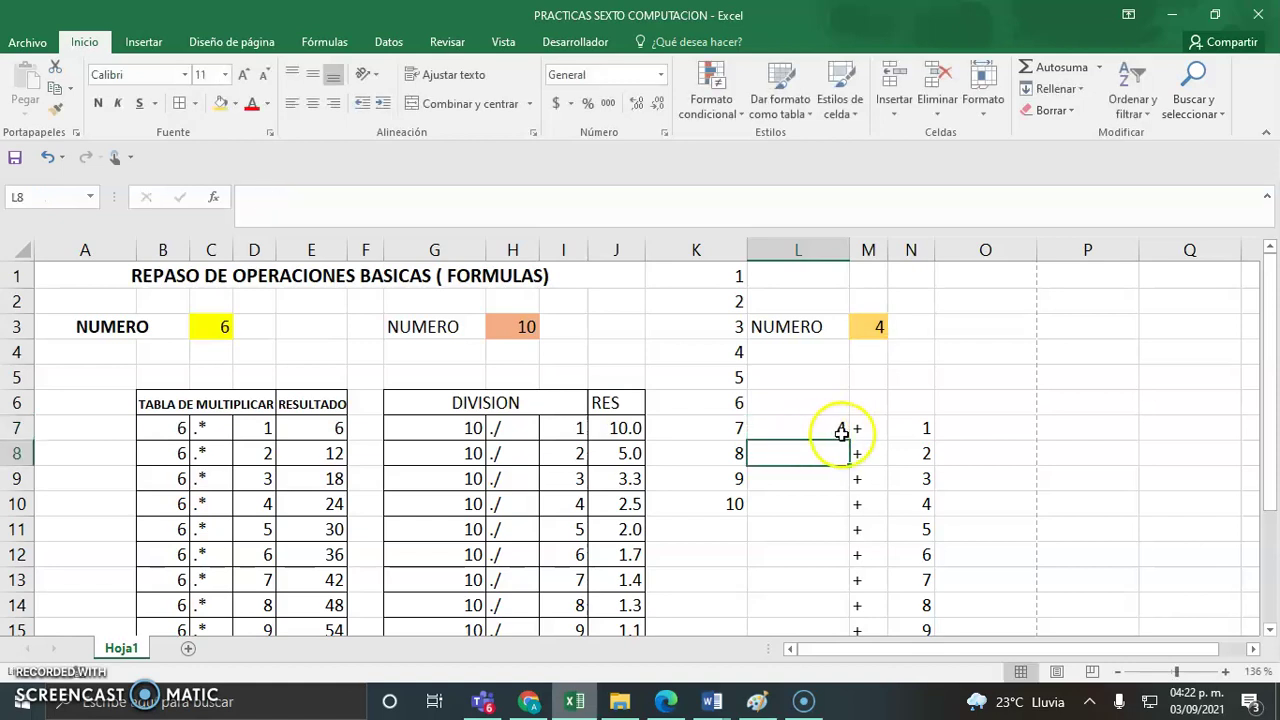
left_click(838, 429)
left_click_drag(849, 434, 843, 586)
Change the number in M3 to 8 using its validation list
left_click_drag(1268, 455, 1262, 395)
left_click(872, 327)
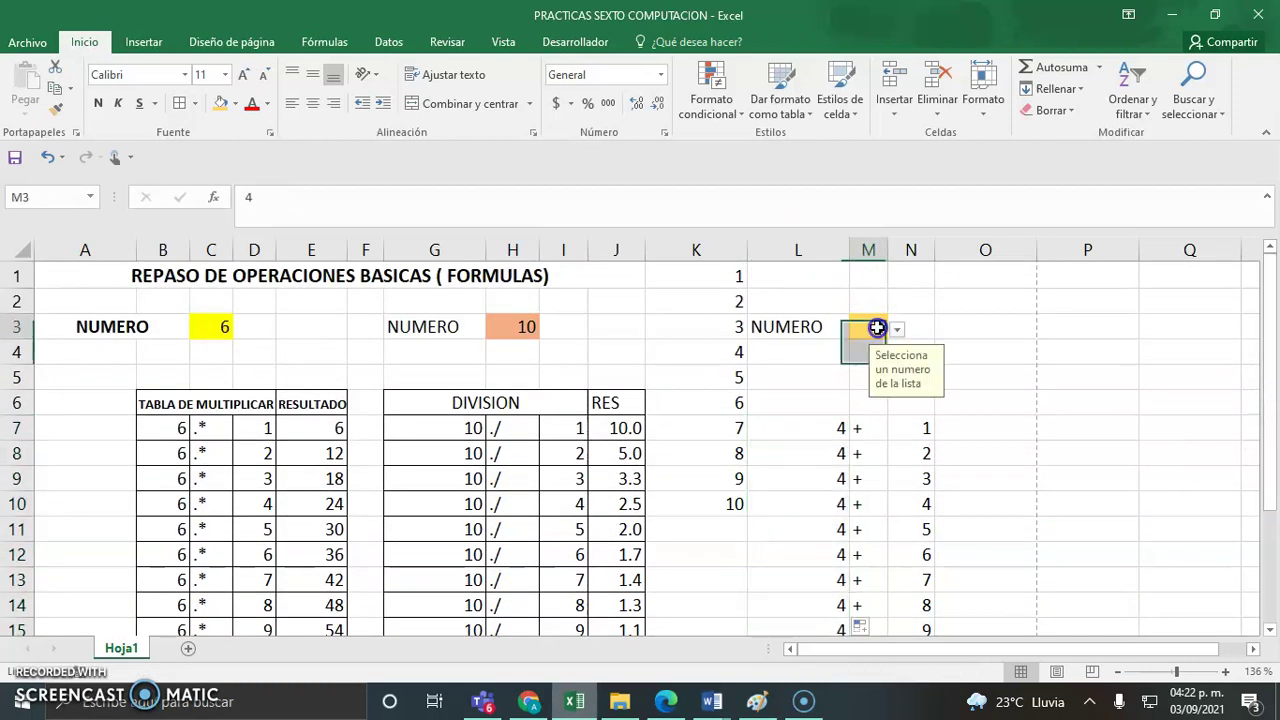
left_click(897, 330)
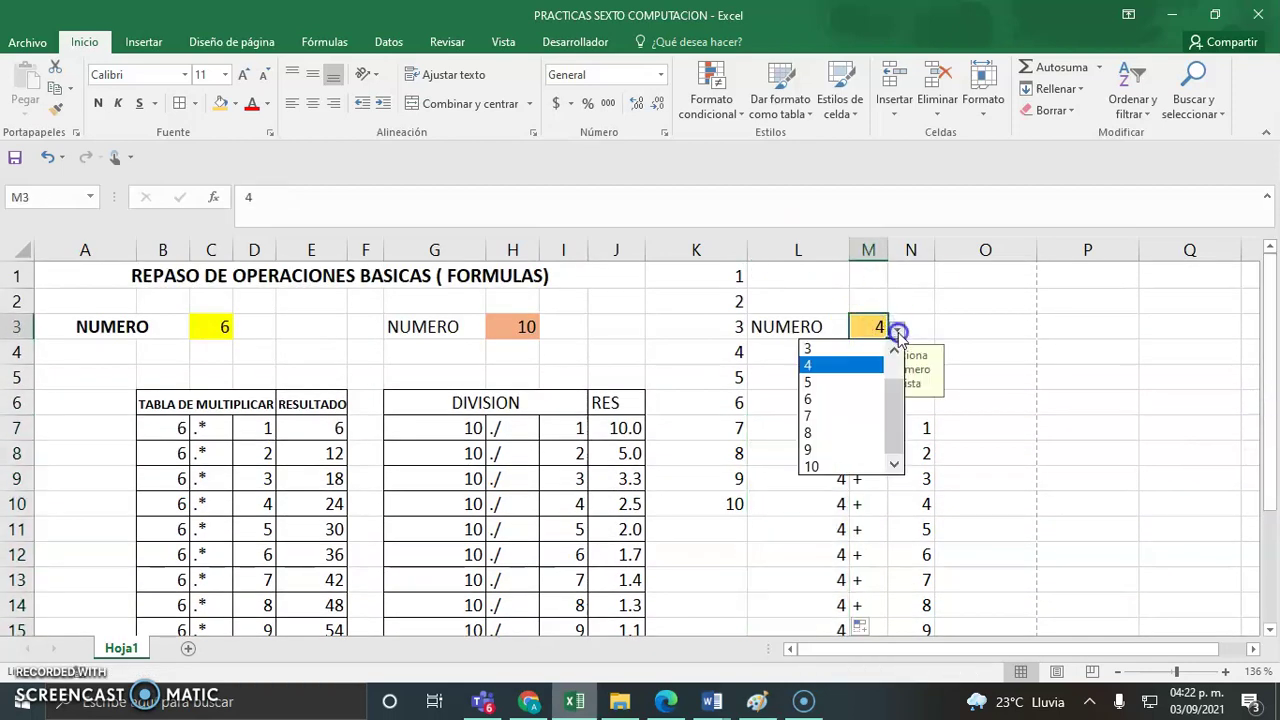
left_click(828, 432)
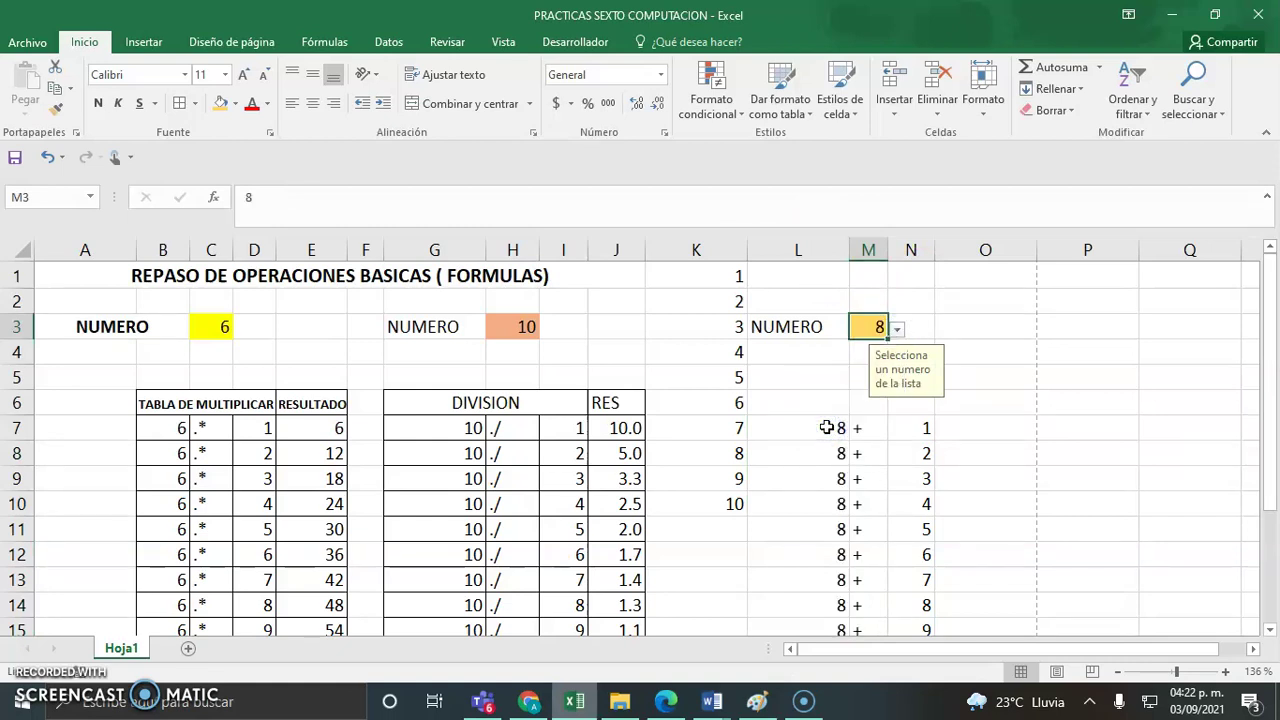
Enter the addition formula =L7+N7 in O7
left_click(970, 428)
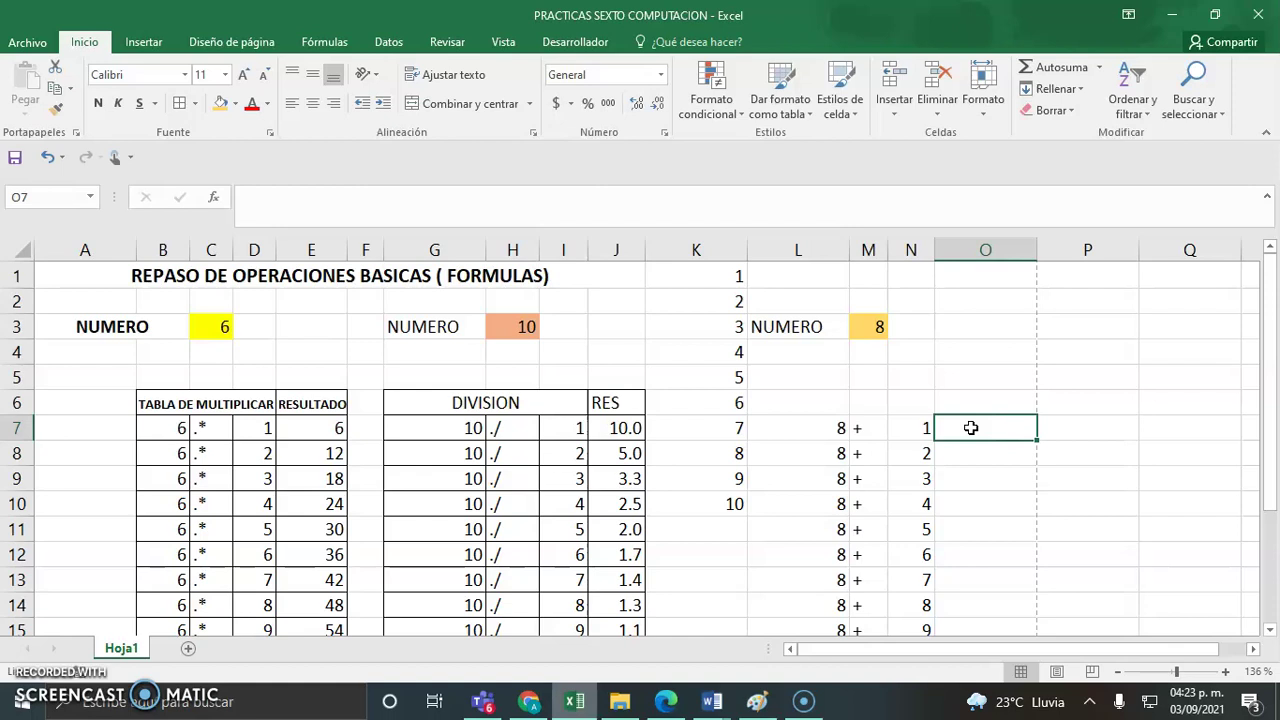
type("=")
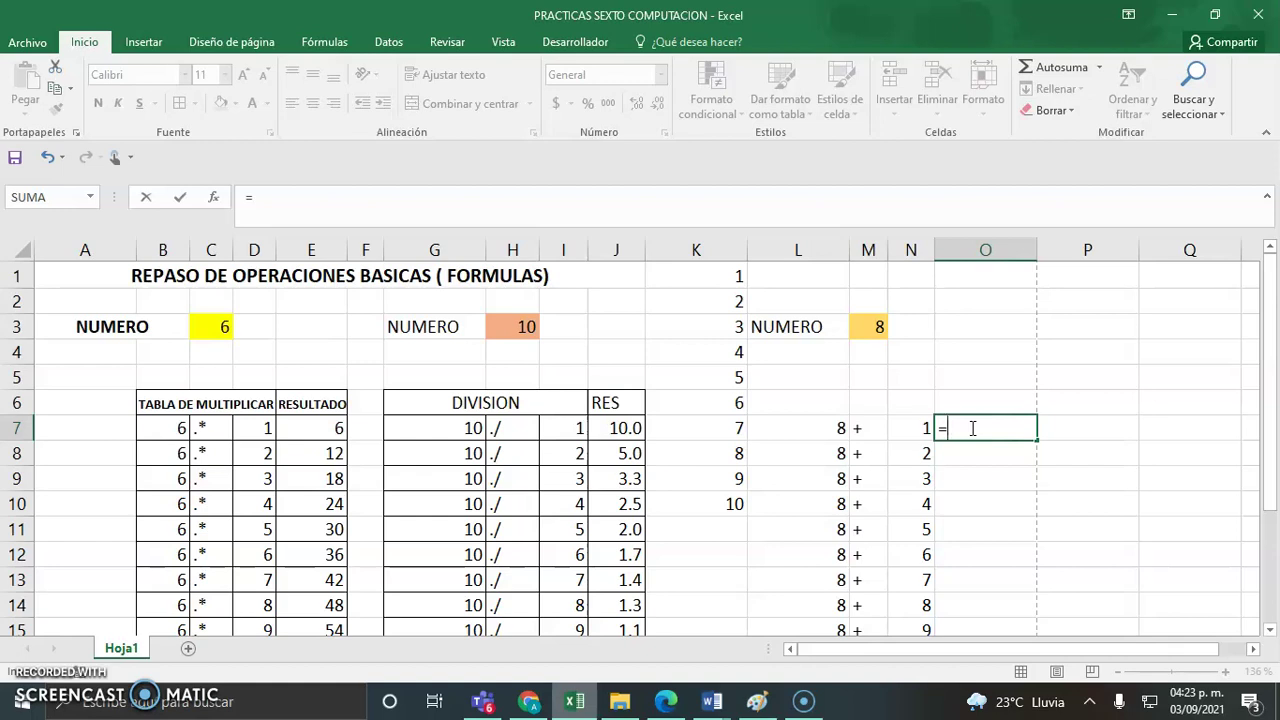
left_click(816, 426)
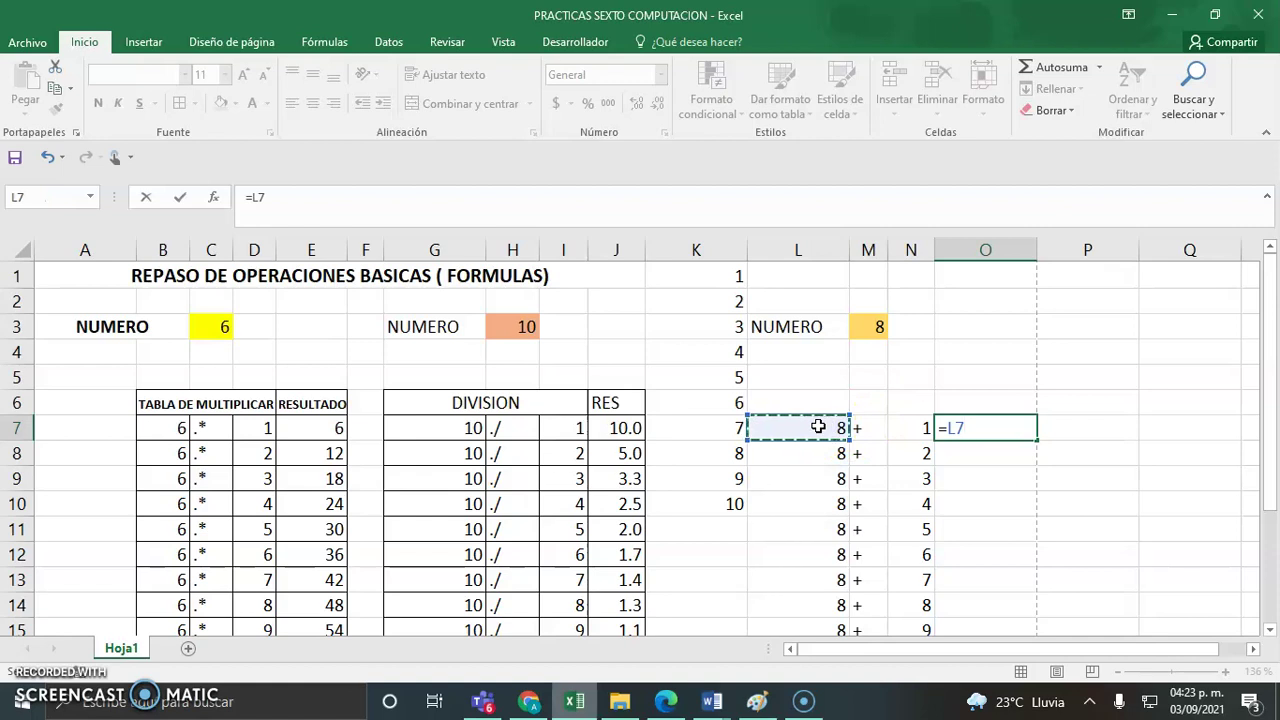
type("+")
left_click(921, 427)
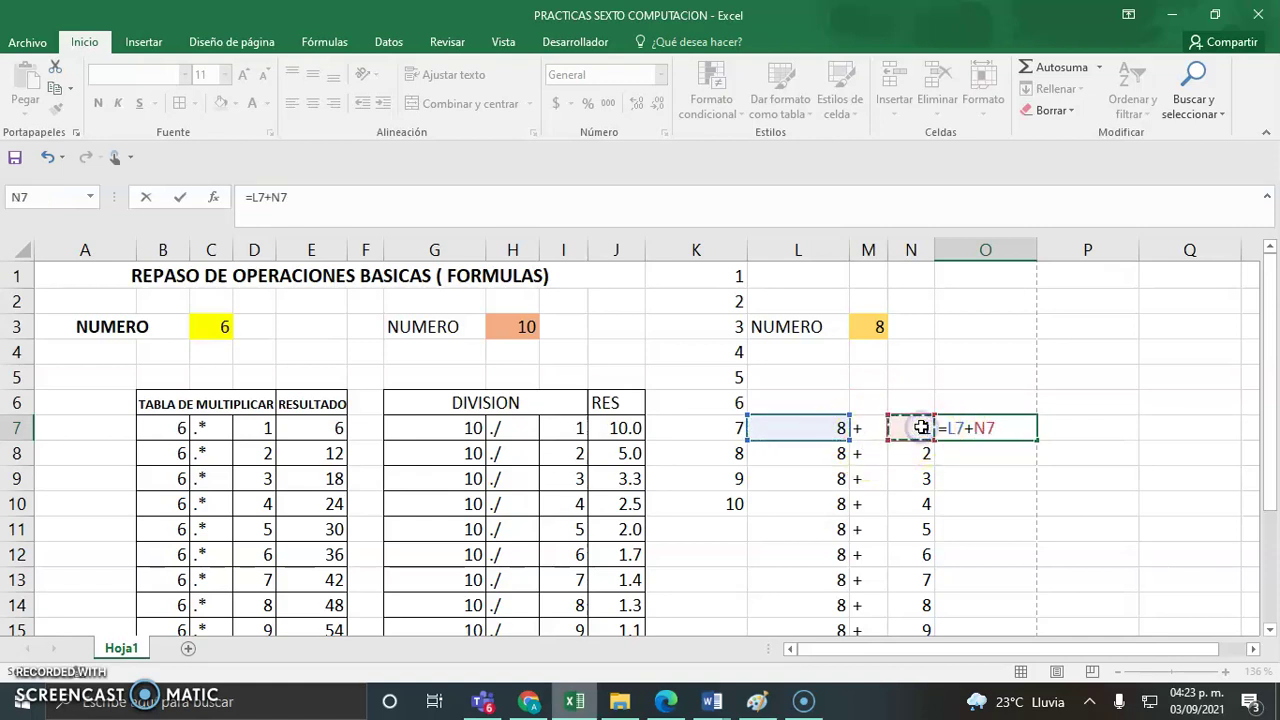
key("Return")
Copy the addition formula from O7 down through O16 and narrow column O
left_click(1005, 427)
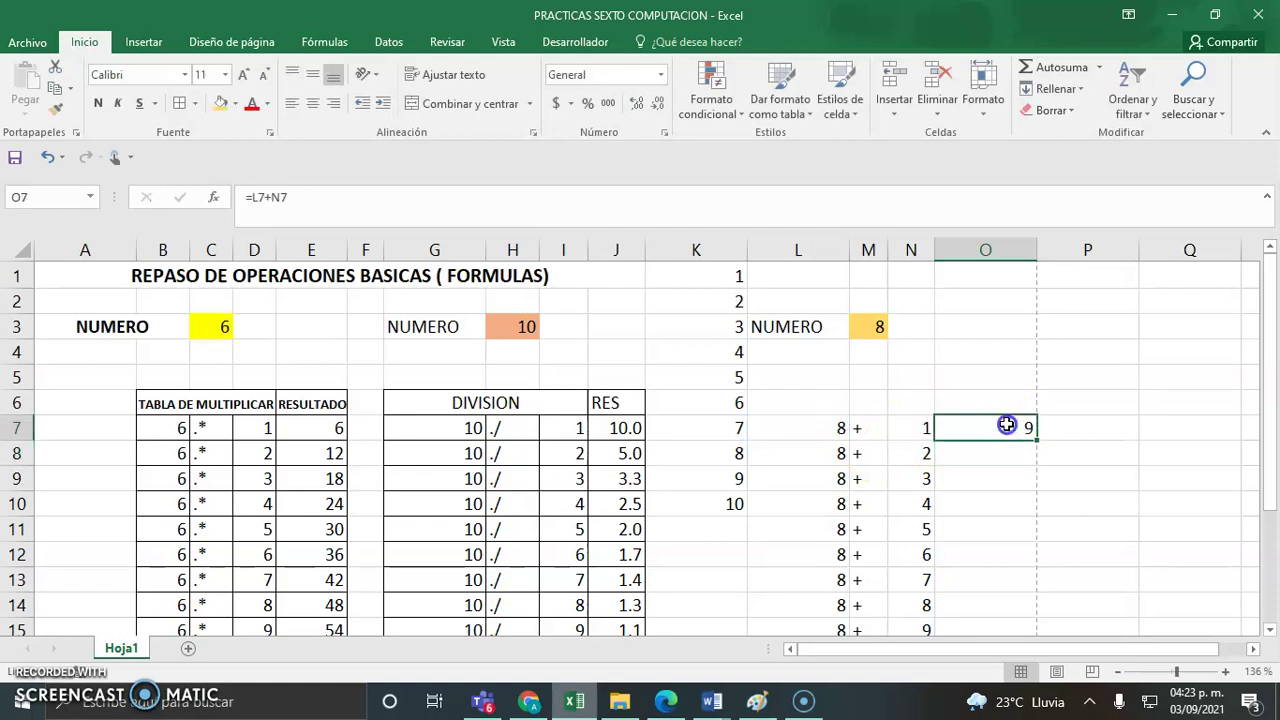
left_click_drag(1038, 441, 1003, 538)
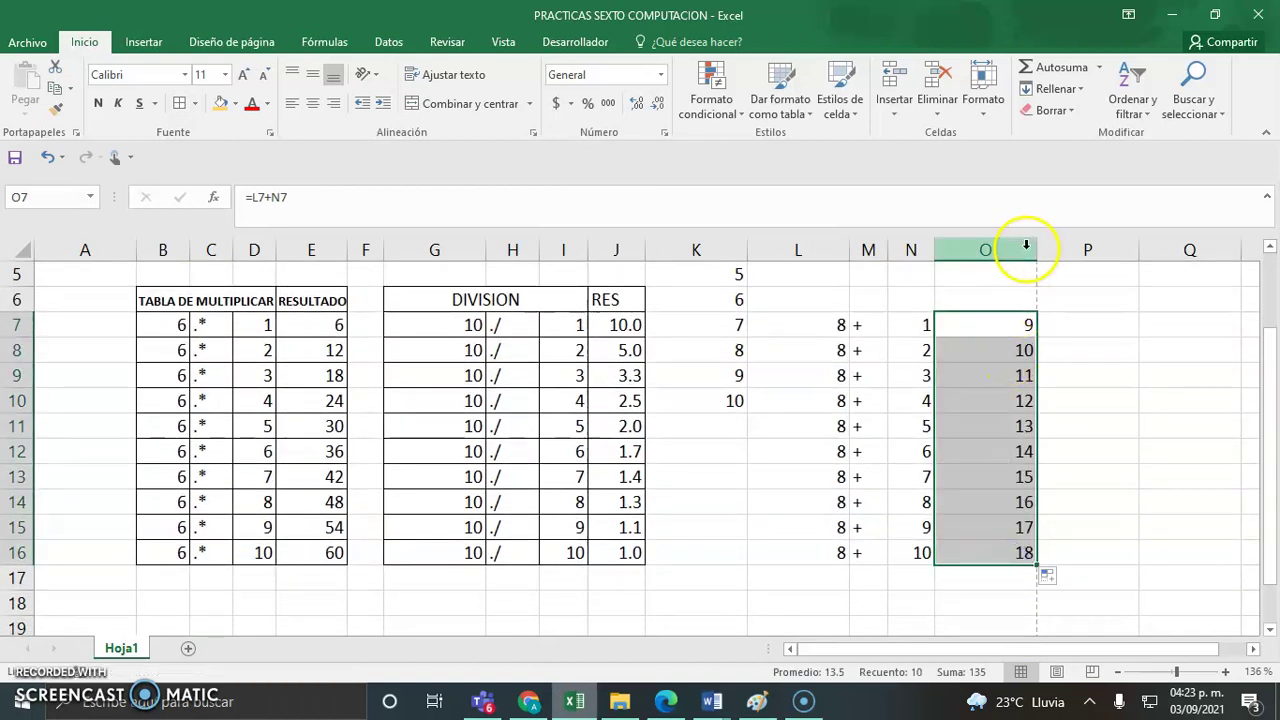
left_click_drag(1036, 250, 986, 251)
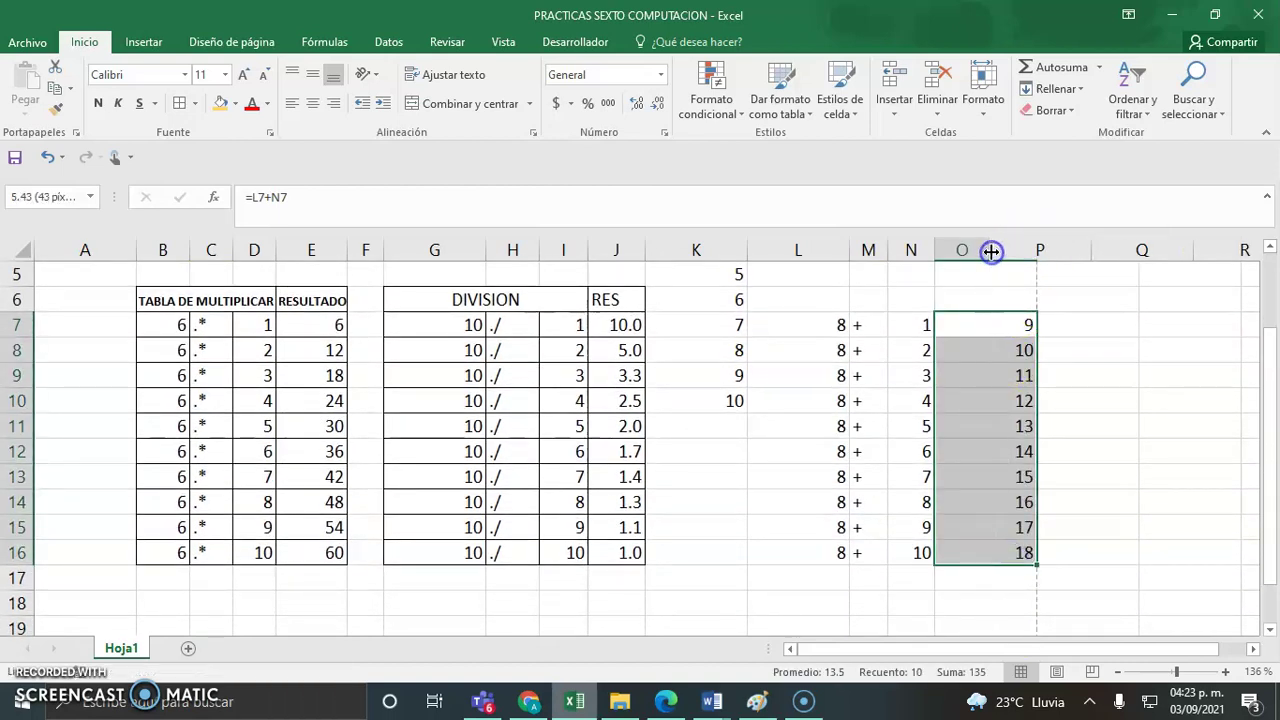
Apply all borders to the addition rows L7:O16
left_click_drag(1270, 397, 1266, 349)
left_click_drag(816, 401, 951, 567)
left_click(789, 359)
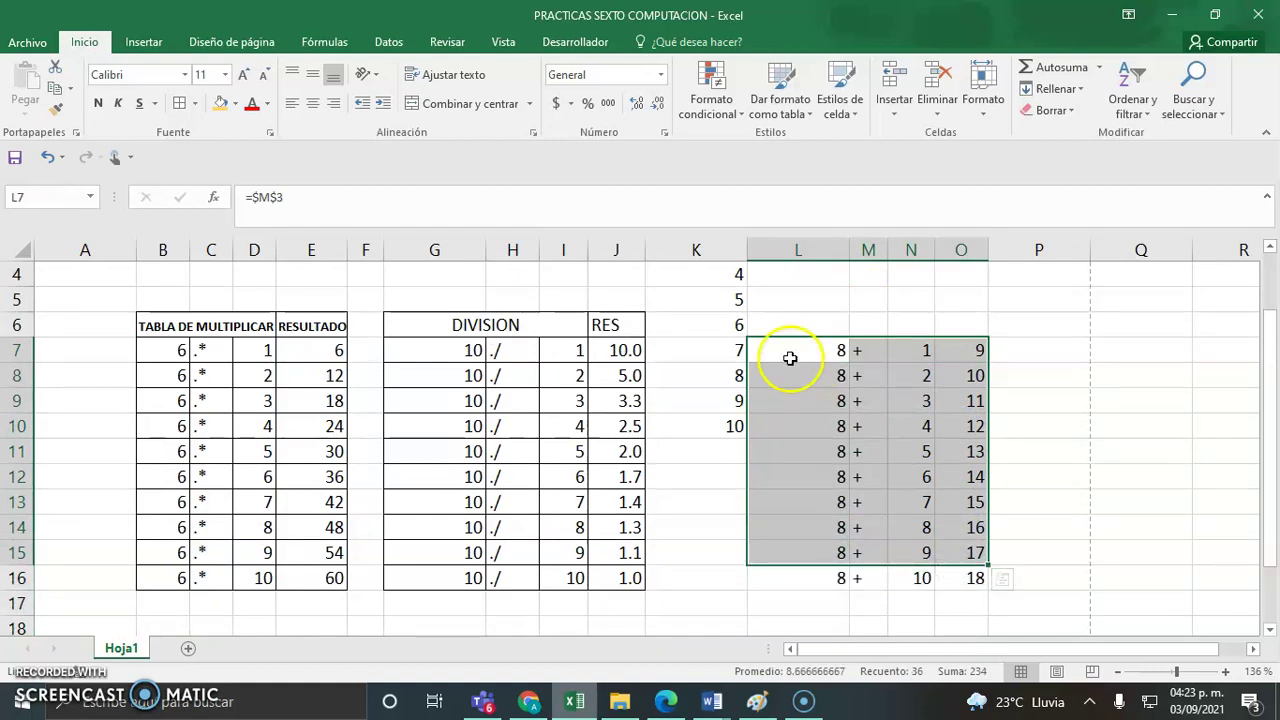
key("shift+Right")
key("shift+Right")
key("shift+Right")
key("shift+Down")
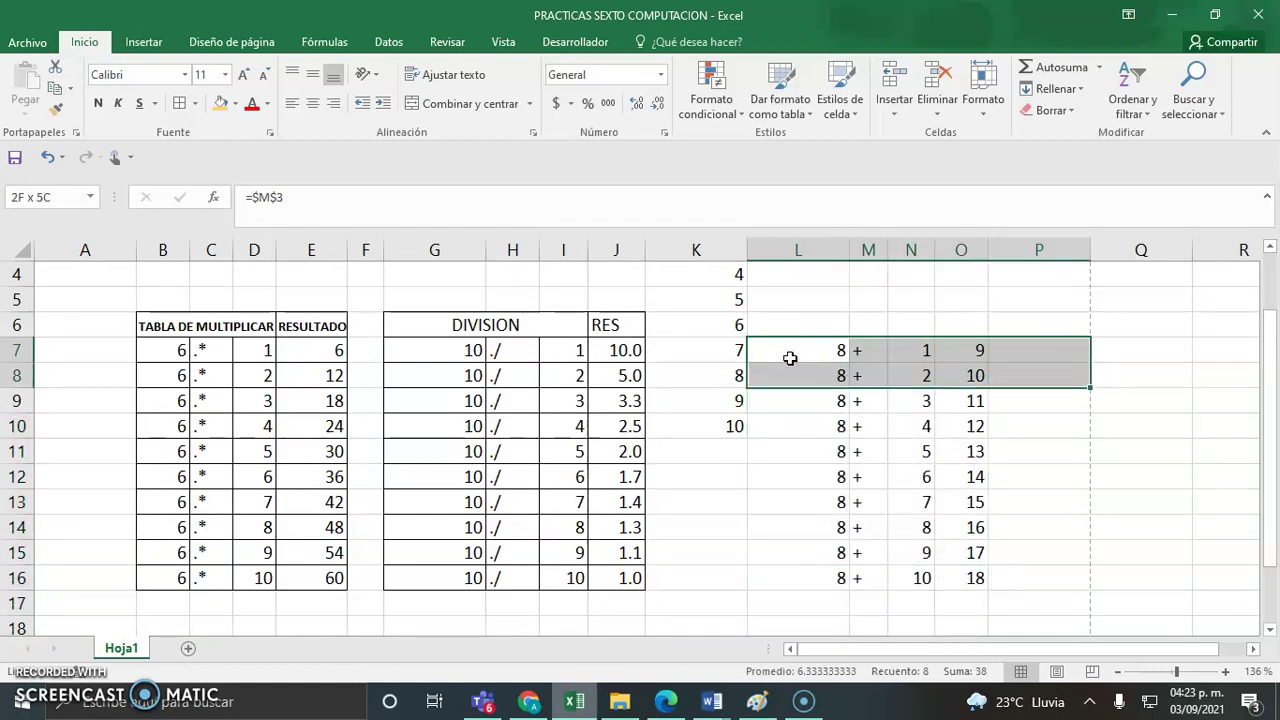
key("shift+Down")
key("shift+Down")
key("shift+Down")
key("shift+Down")
key("shift+Down")
key("shift+Down")
key("shift+Down")
key("shift+Down")
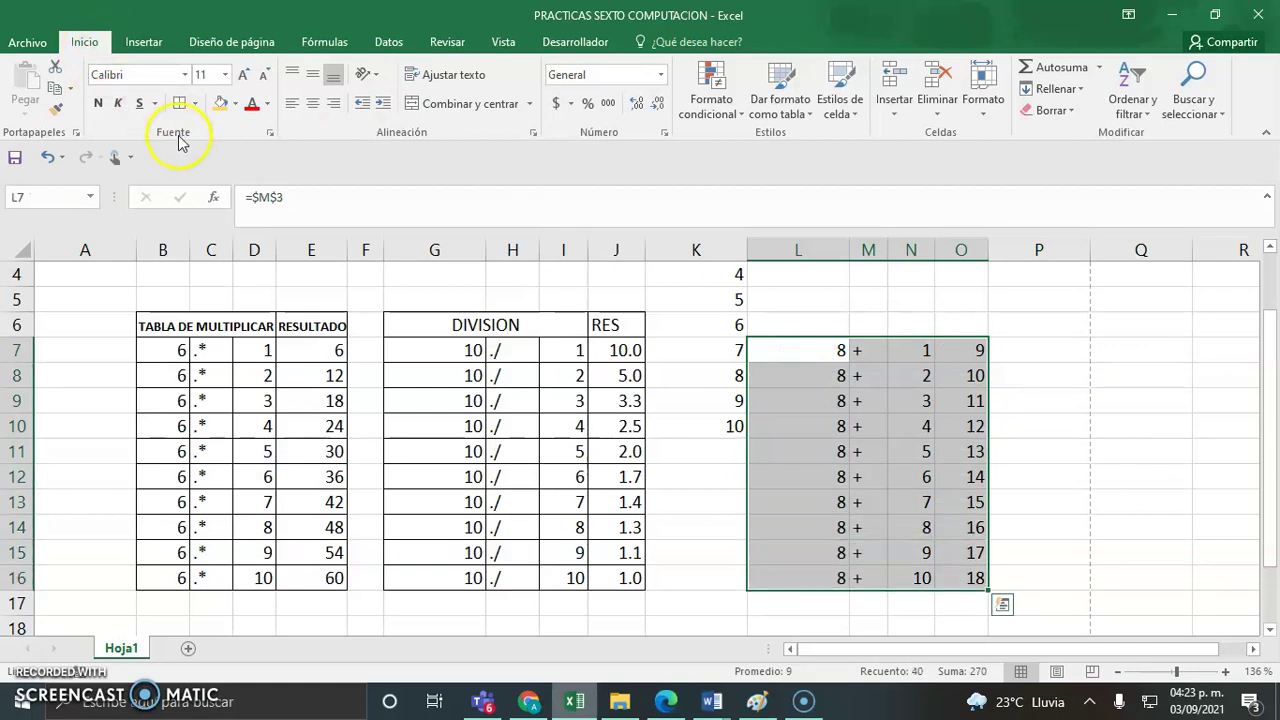
left_click(196, 108)
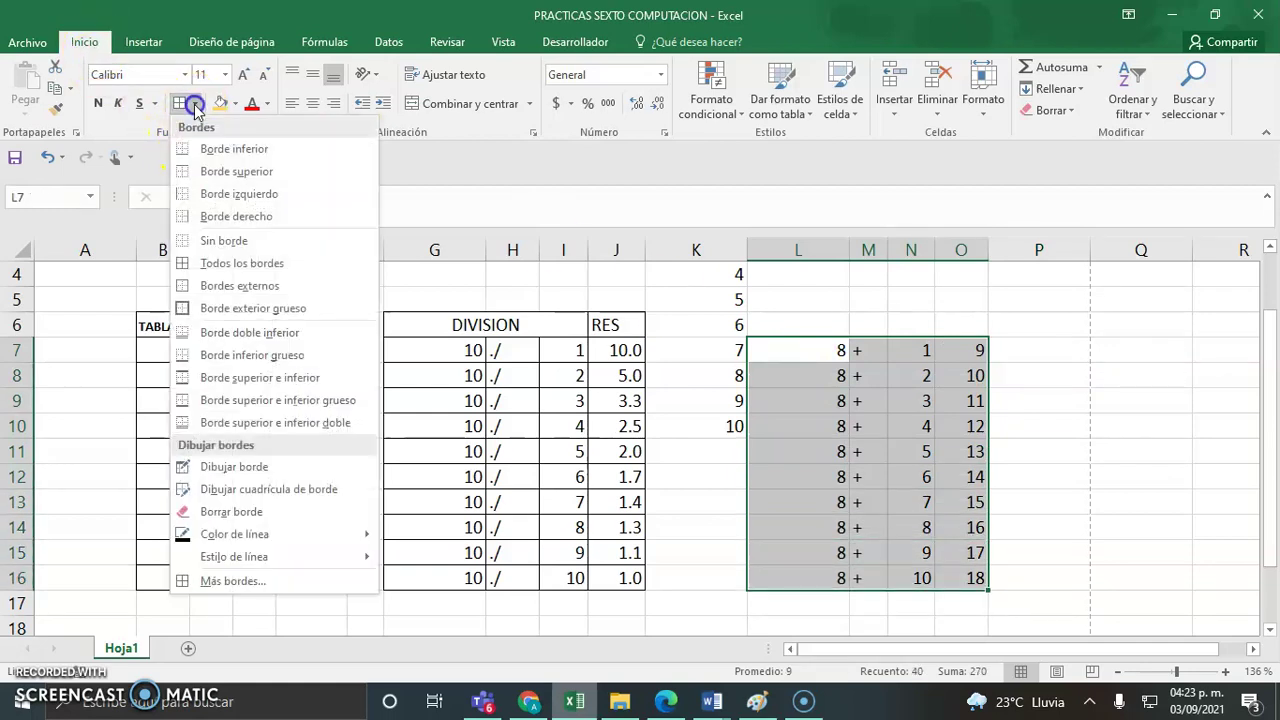
left_click(212, 266)
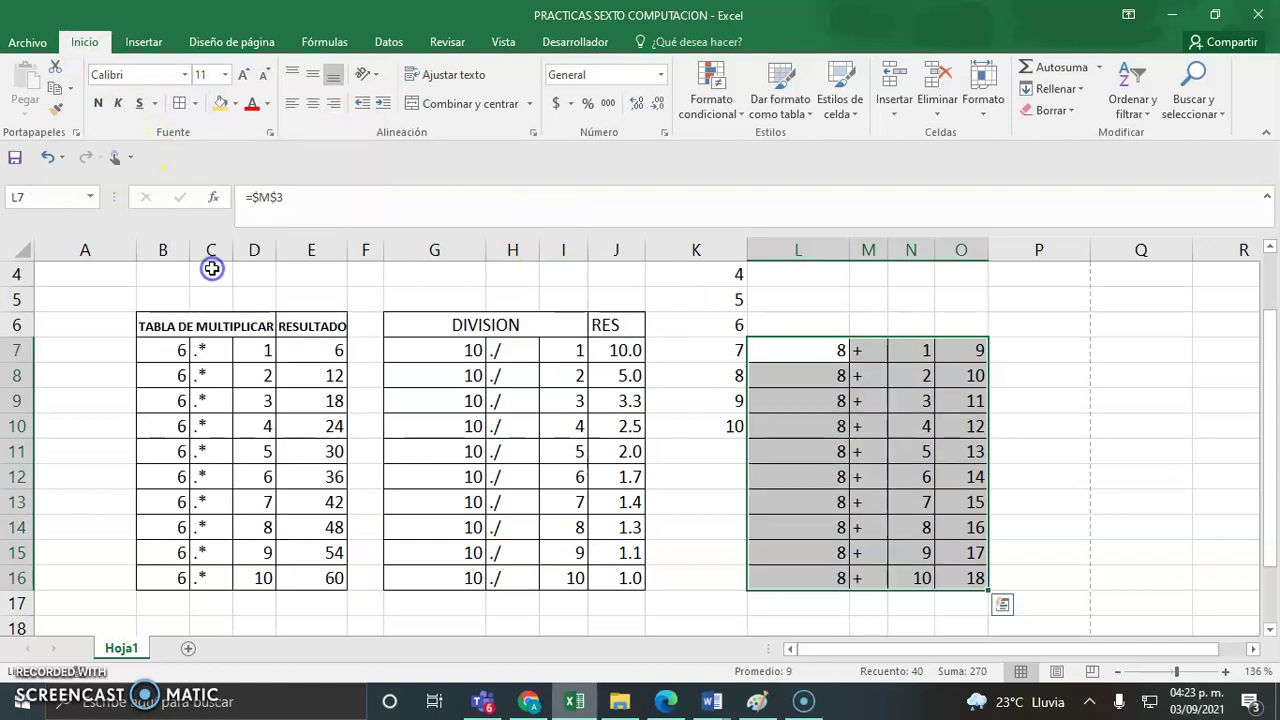
left_click(1031, 369)
Enter the headings SUMA in L6 and RES in O6 above the addition rows
left_click(793, 321)
type("suma")
type("SUM")
key("Right")
key("Right")
key("Right")
type("RES")
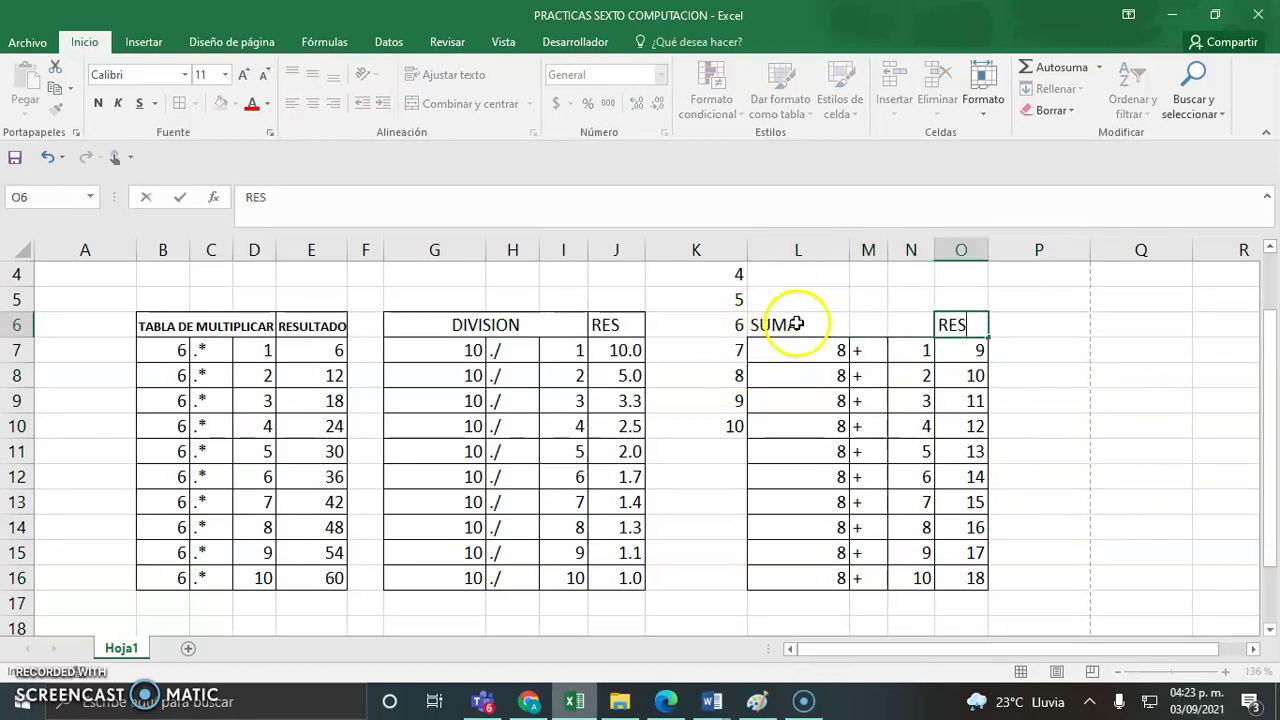
left_click(795, 323)
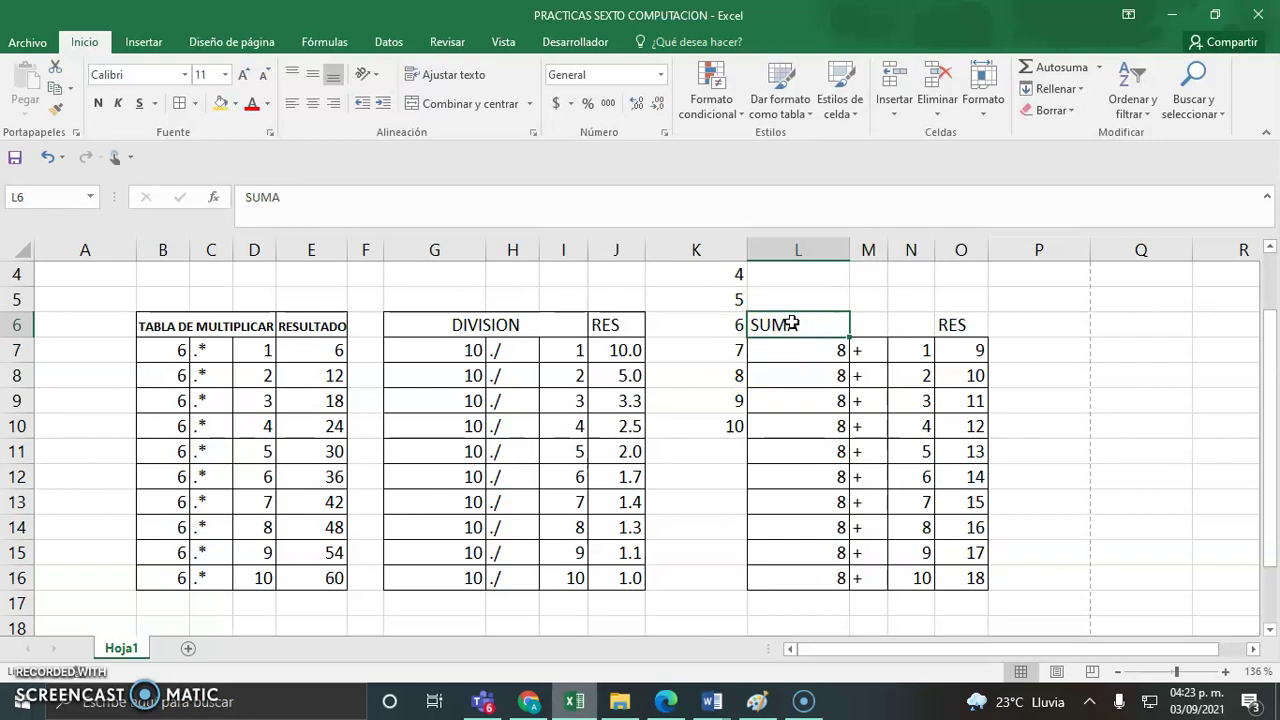
Merge and center the SUMA heading across L6:N6 and apply all borders to the header row L6:O6
left_click_drag(810, 322, 903, 323)
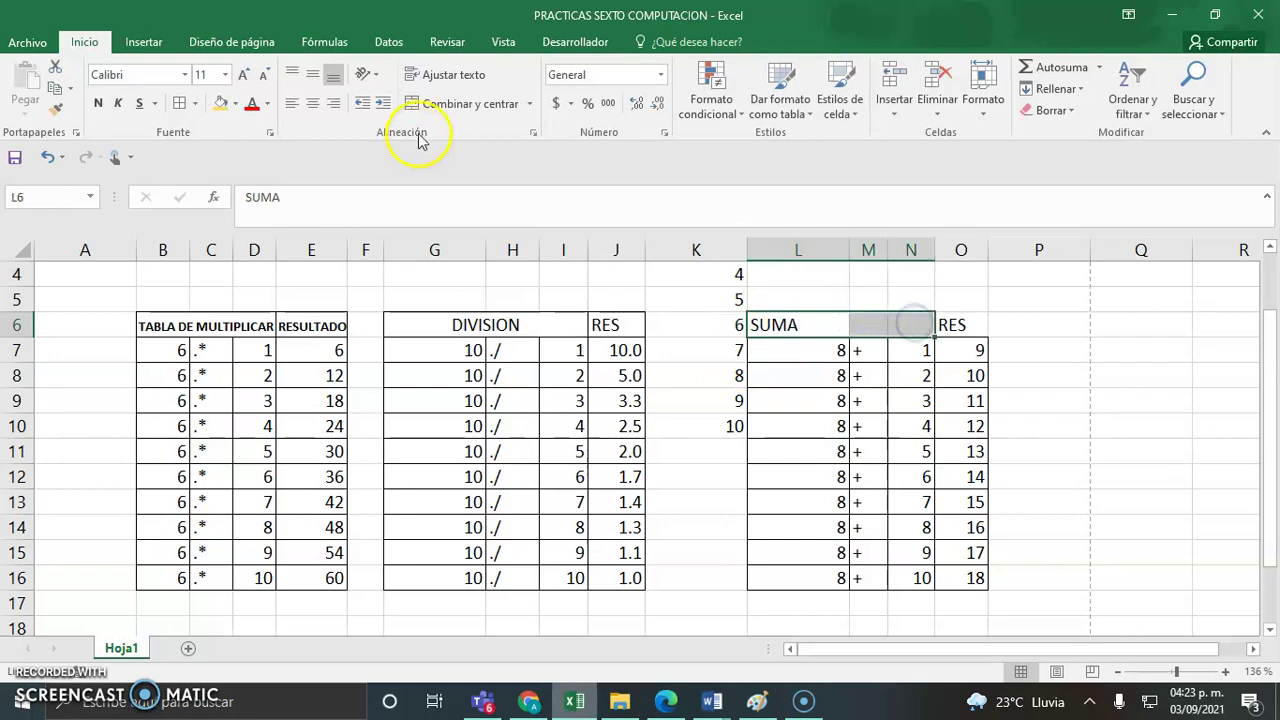
left_click(455, 106)
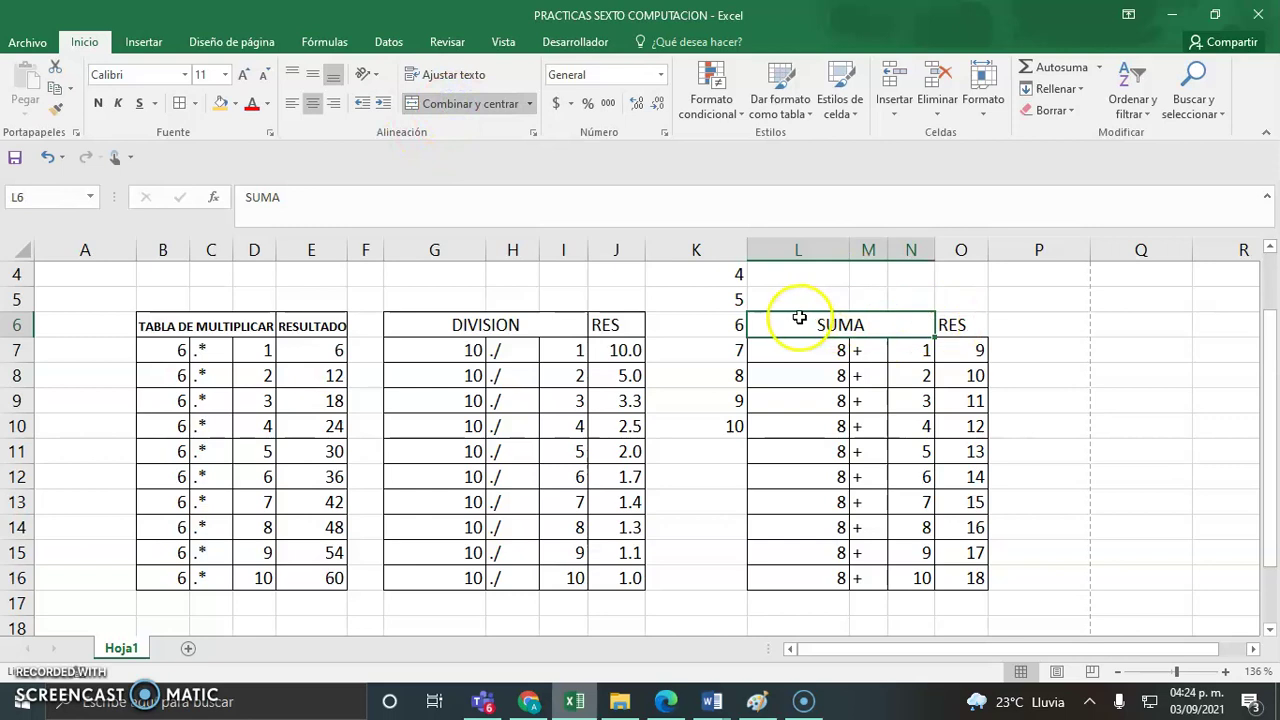
left_click_drag(794, 323, 952, 325)
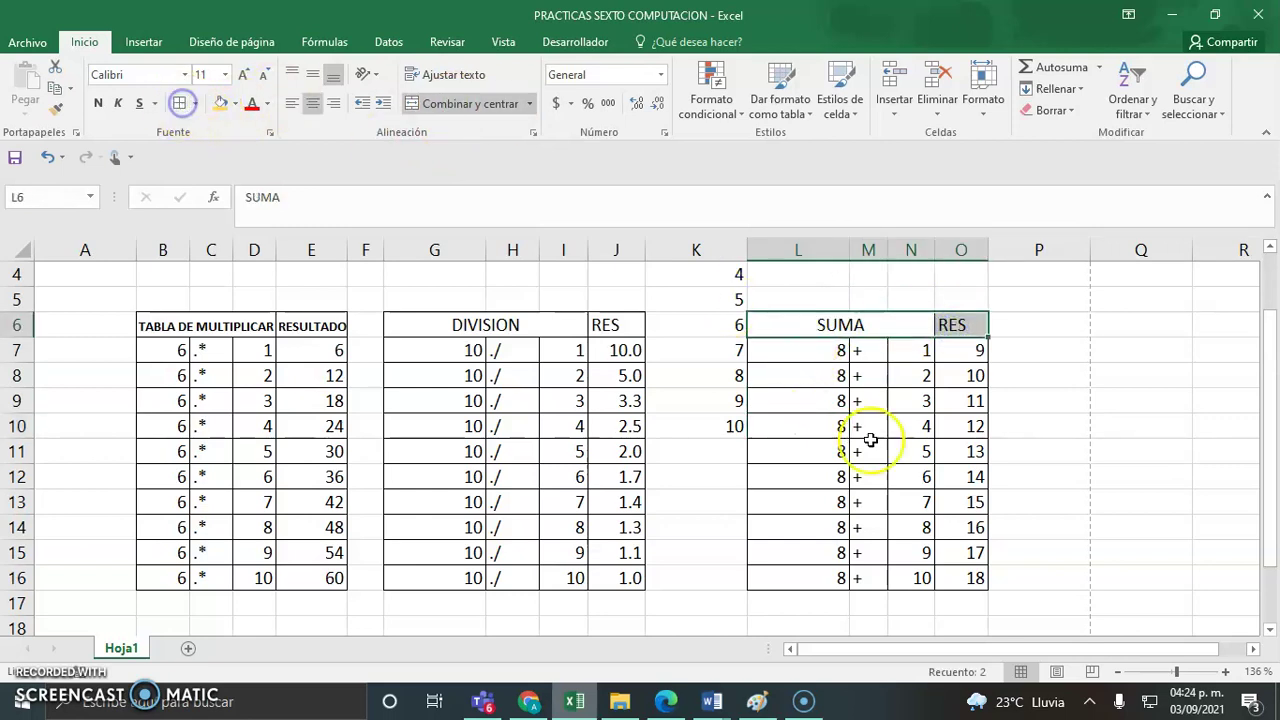
Hide column K, which holds the helper list of numbers 1 to 10
left_click(1066, 487)
left_click_drag(1270, 392, 1268, 288)
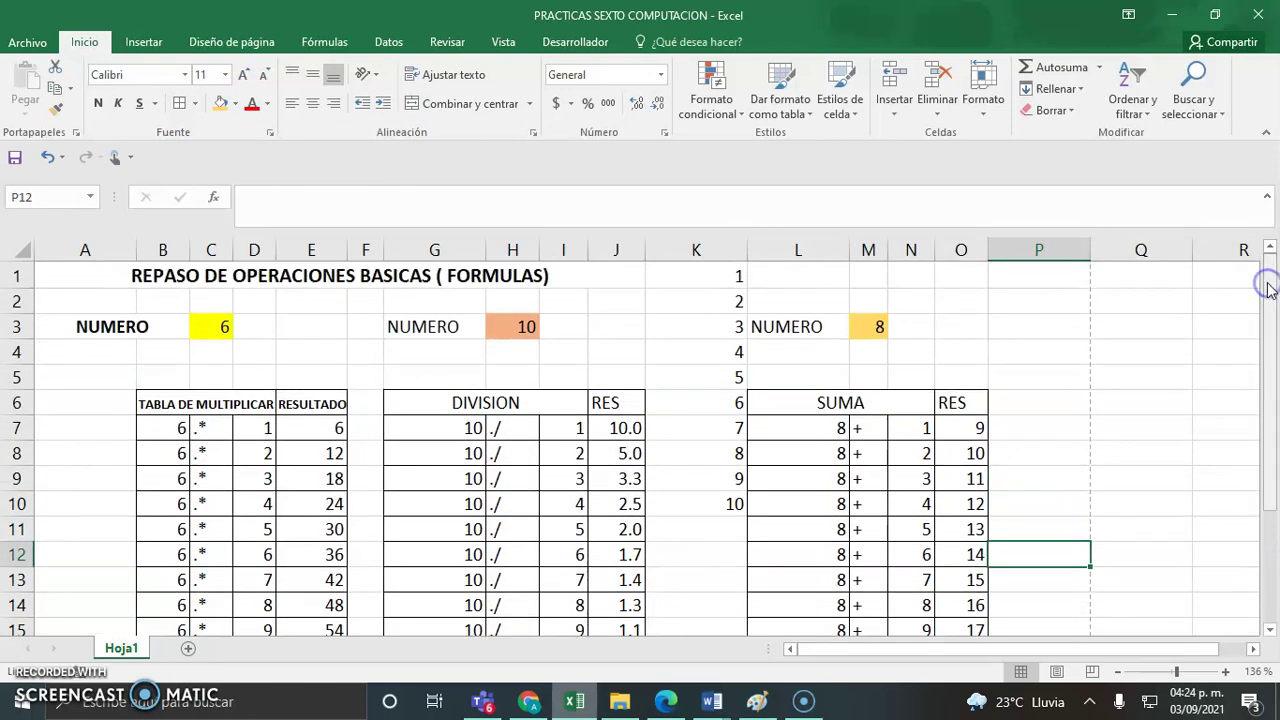
left_click(711, 248)
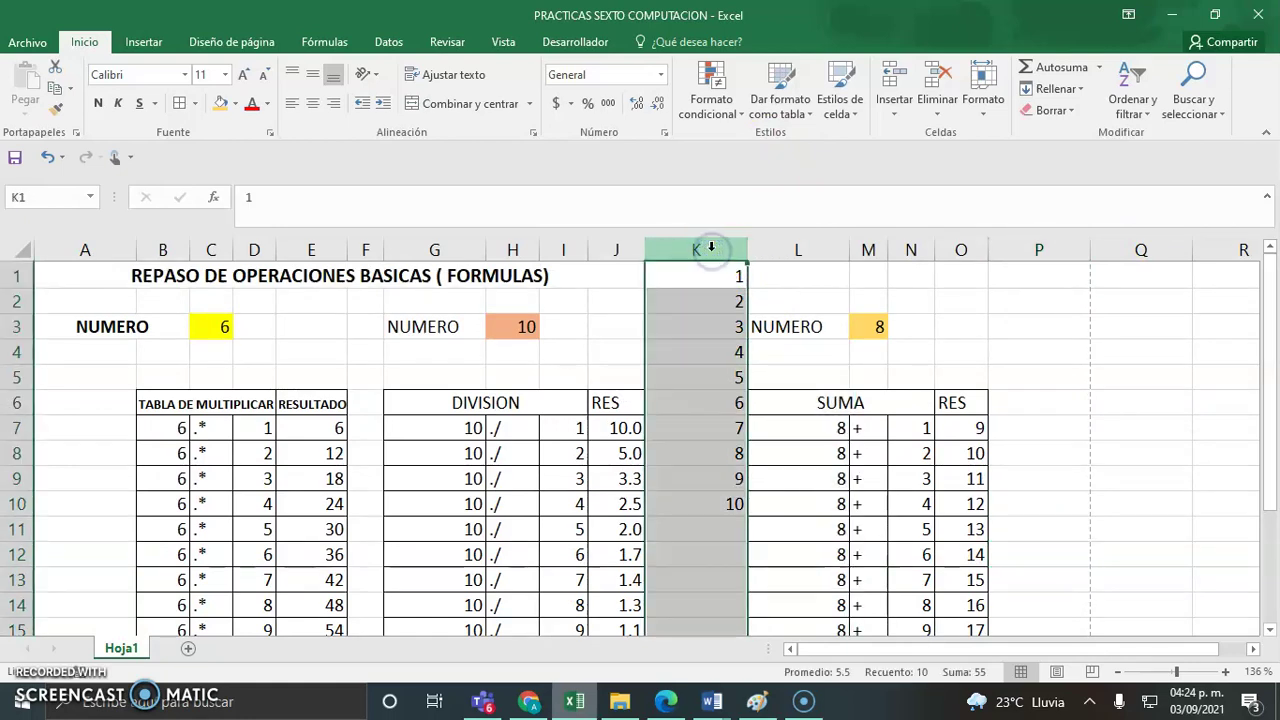
right_click(711, 249)
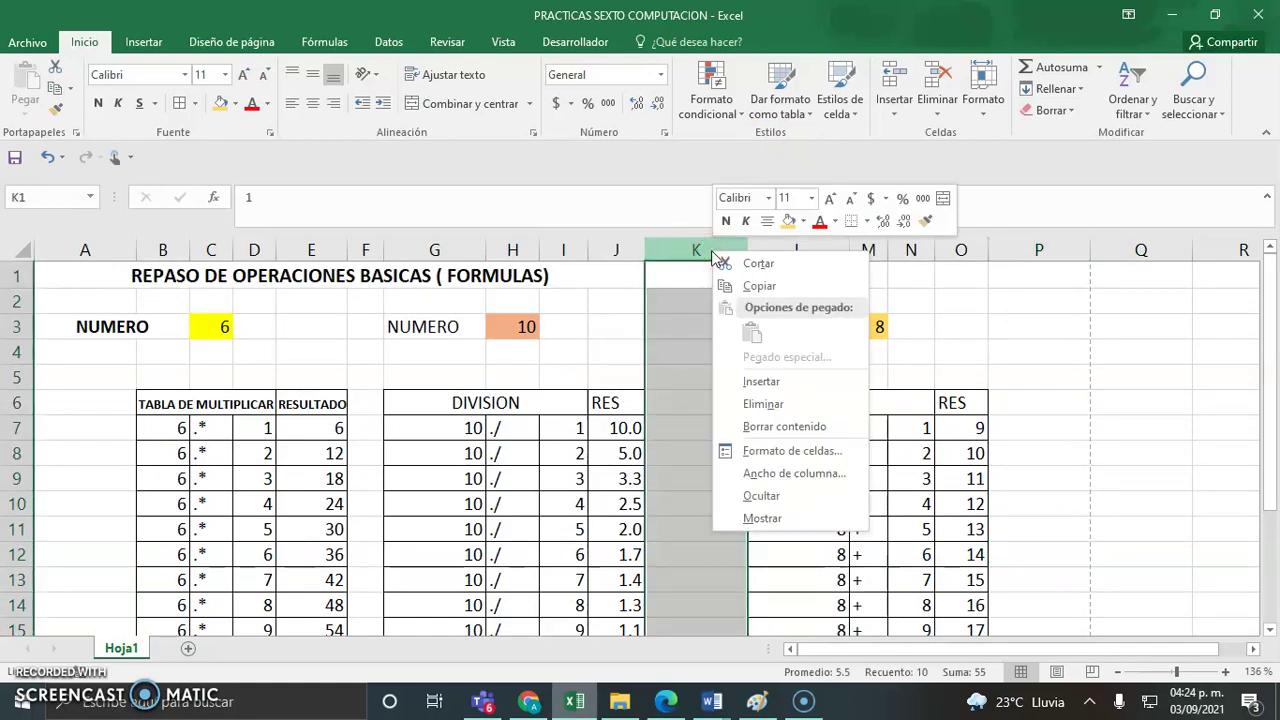
left_click(762, 497)
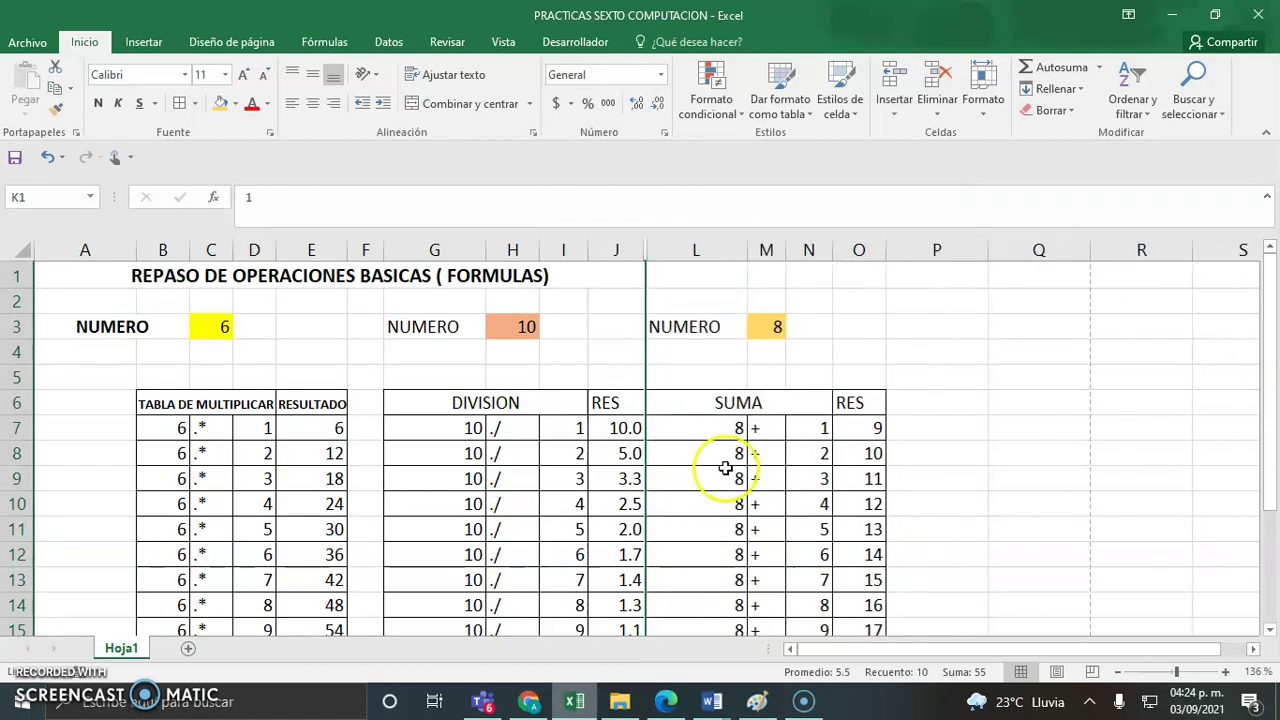
Bring hidden column K back into view at a narrower width, and hide it again
left_click(662, 250)
left_click_drag(655, 249, 725, 250)
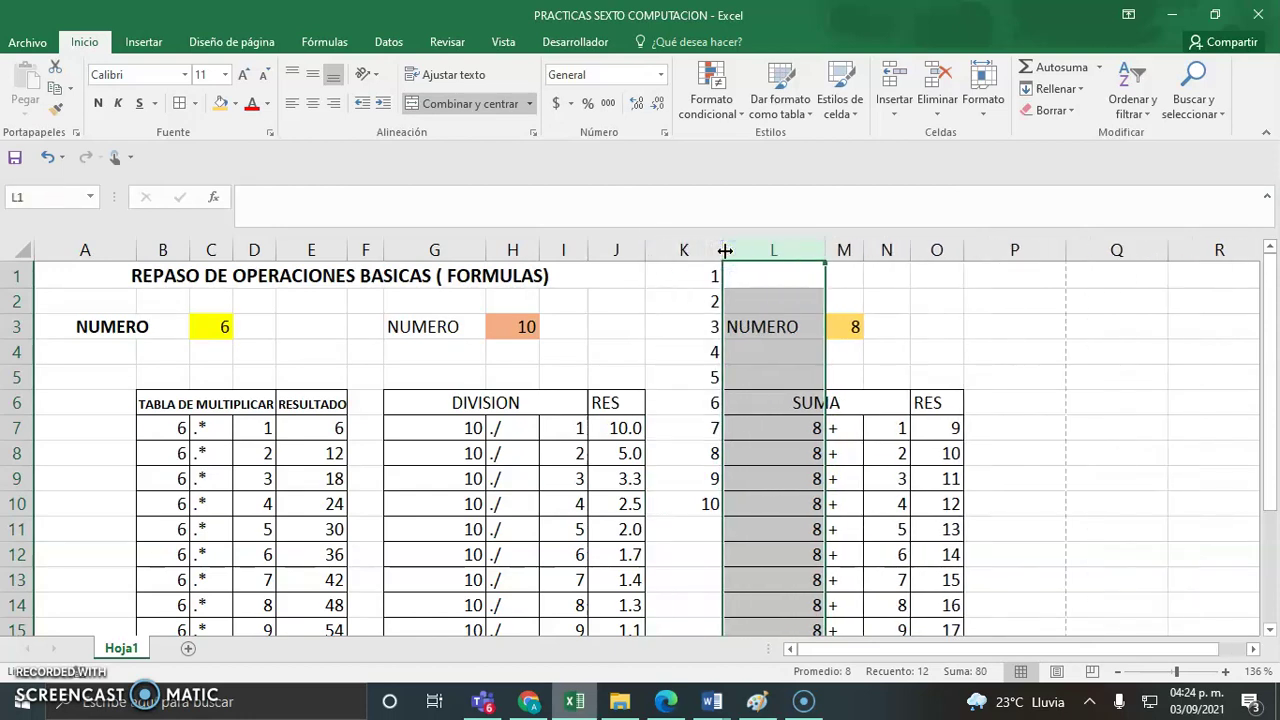
left_click(708, 250)
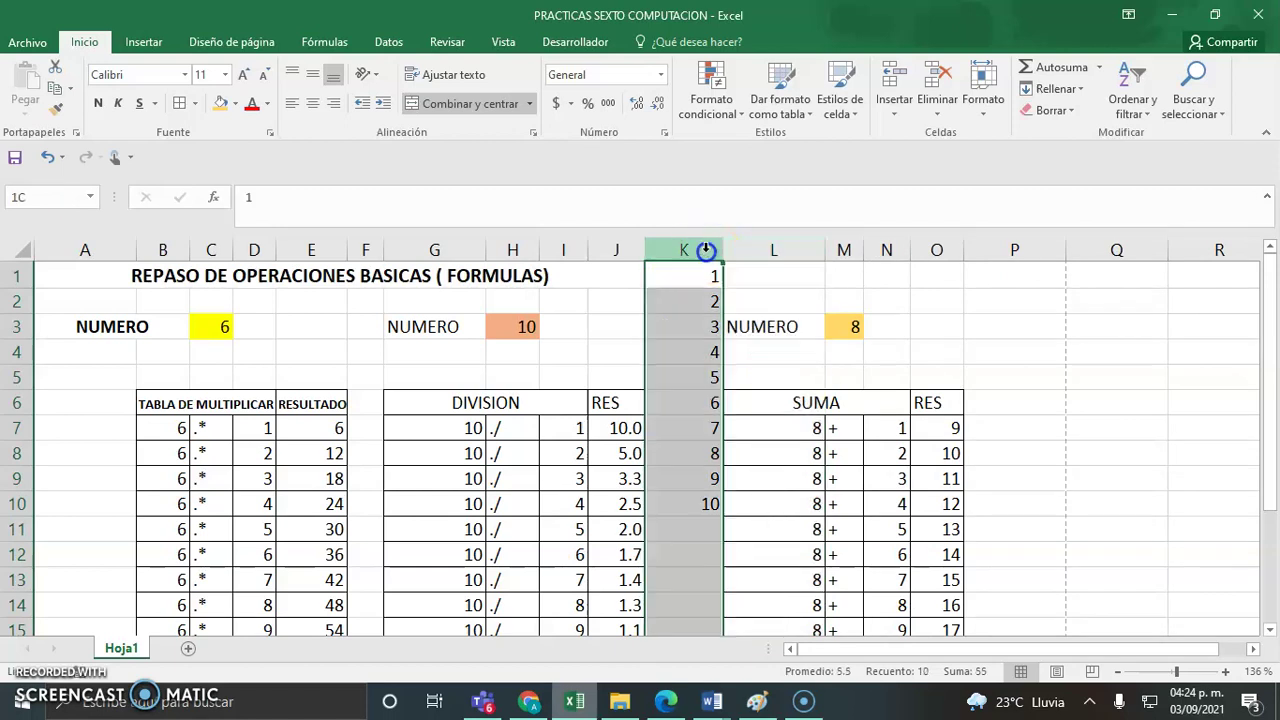
right_click(713, 303)
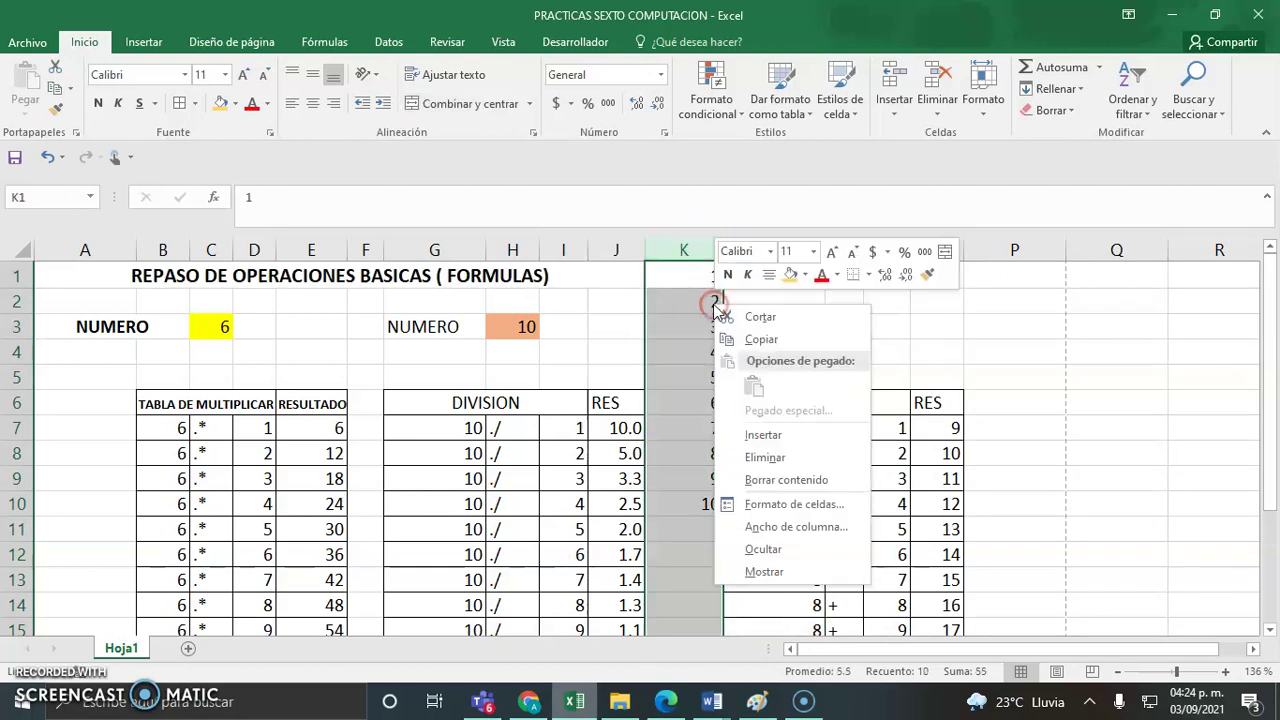
left_click(762, 550)
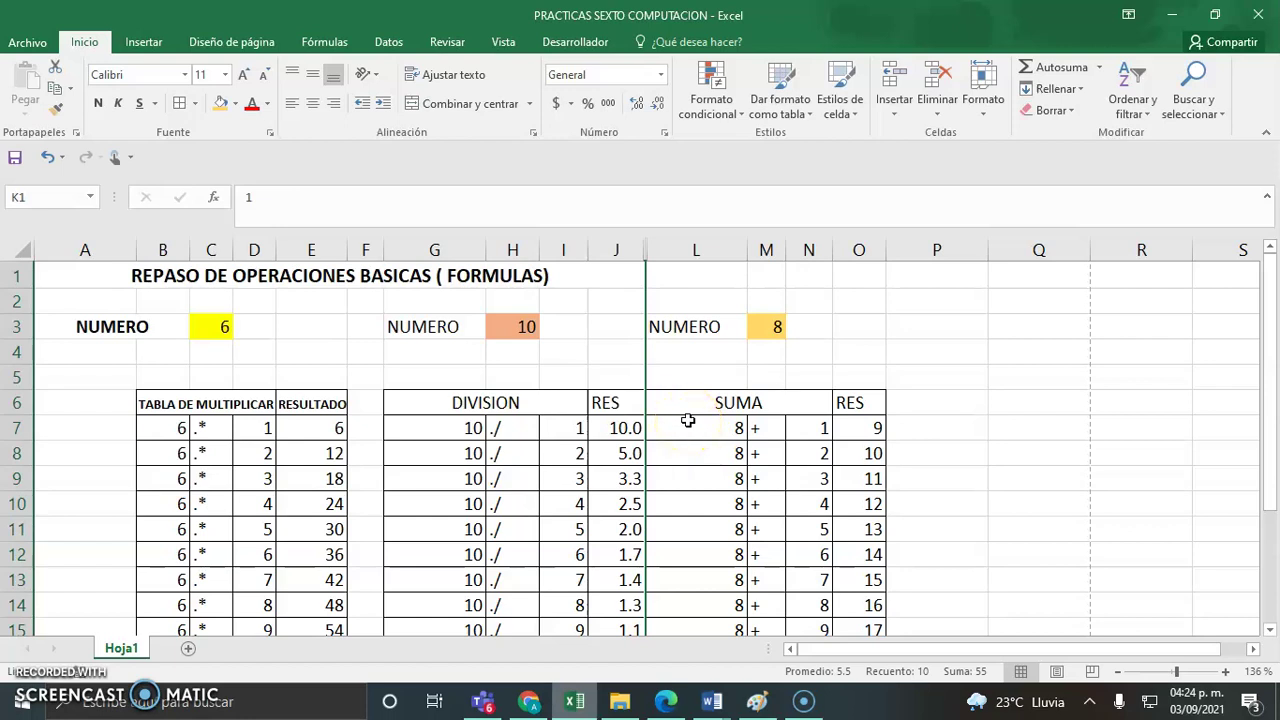
Insert a blank column before column L to separate the division table from the addition table
left_click(697, 249)
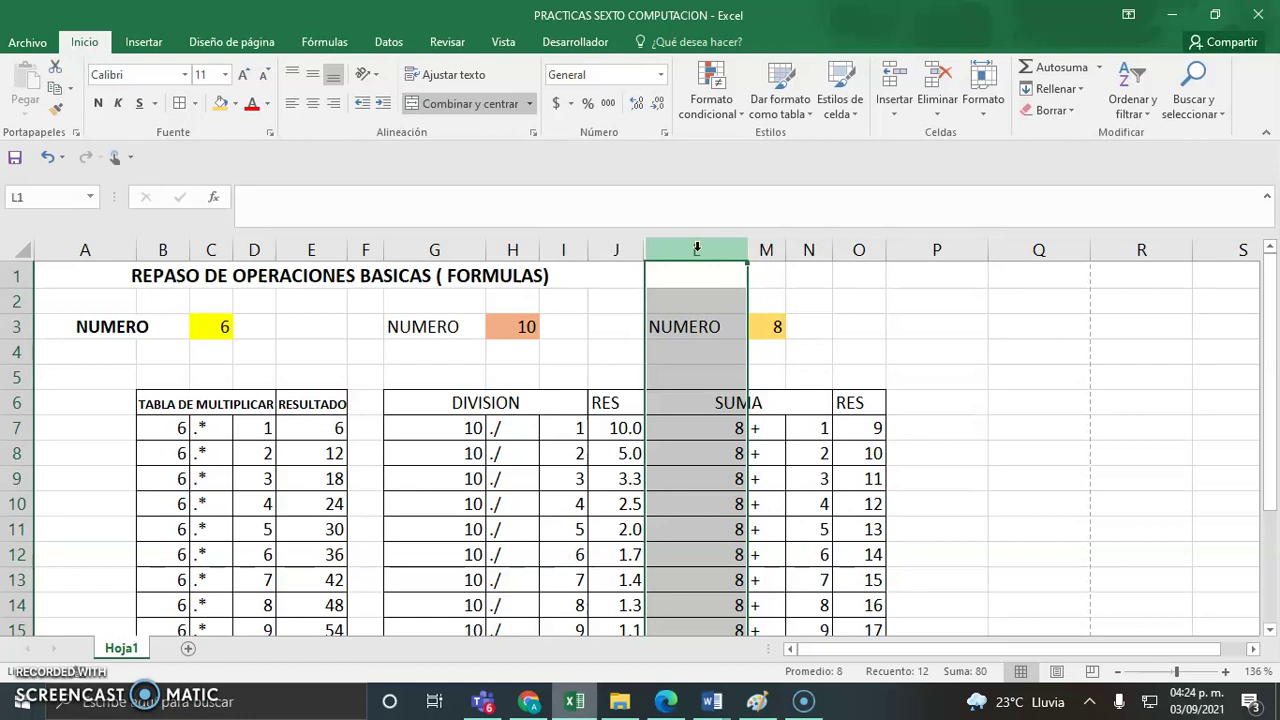
right_click(697, 250)
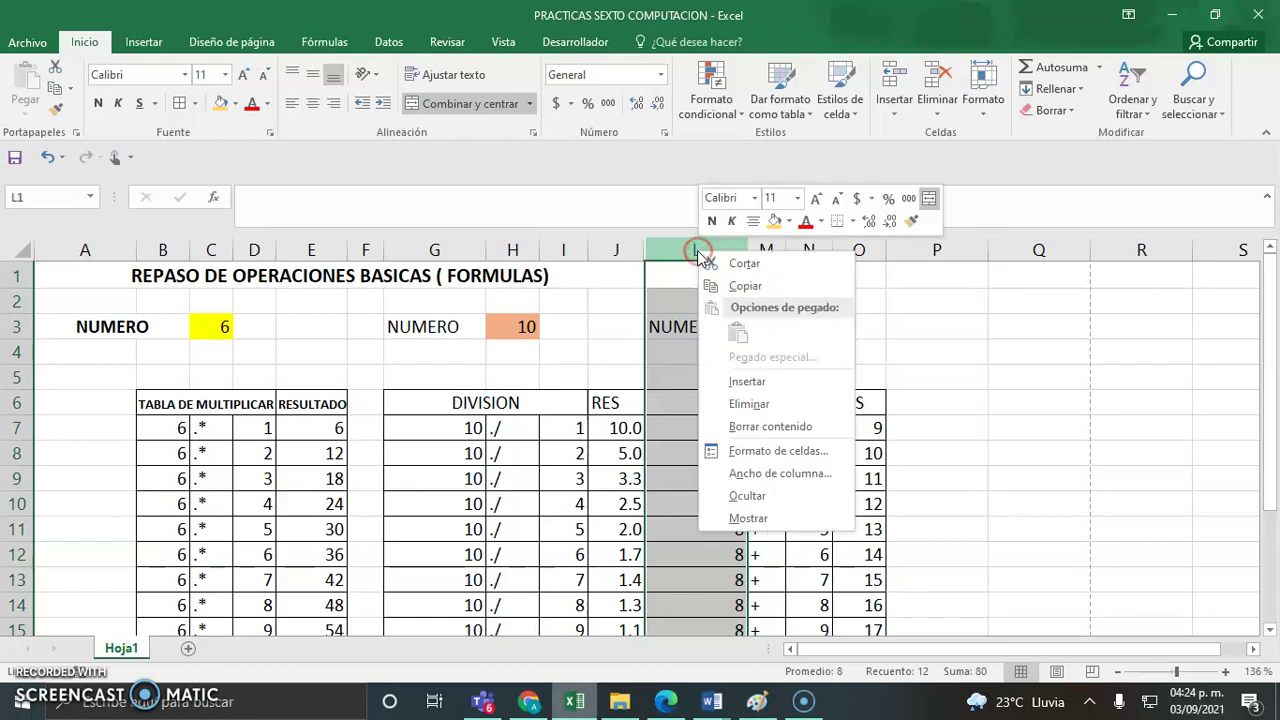
left_click(747, 381)
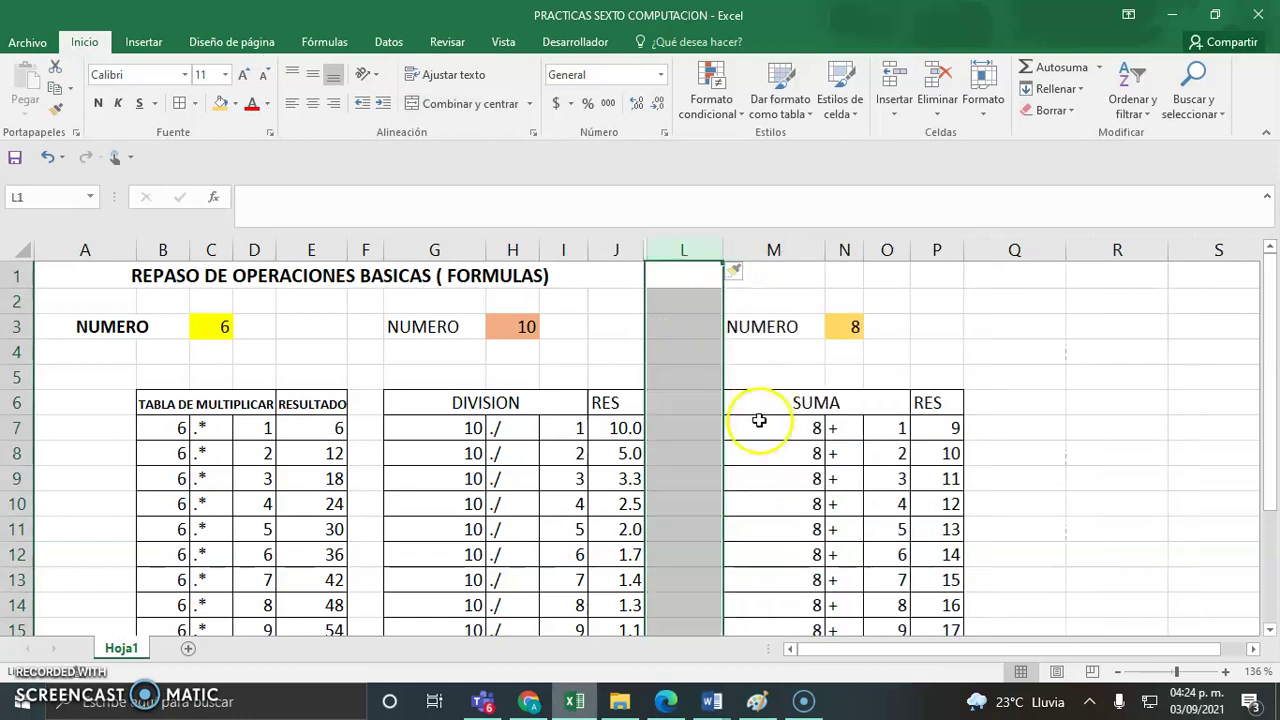
left_click(757, 420)
left_click(1020, 318)
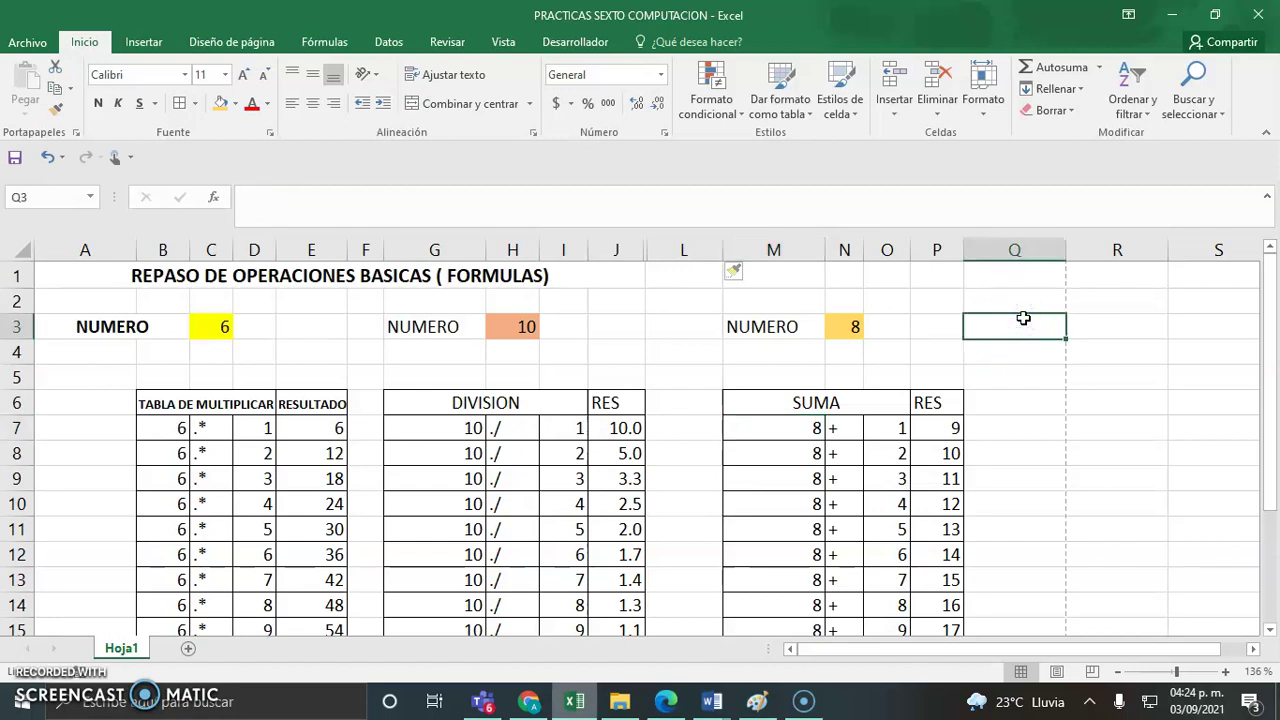